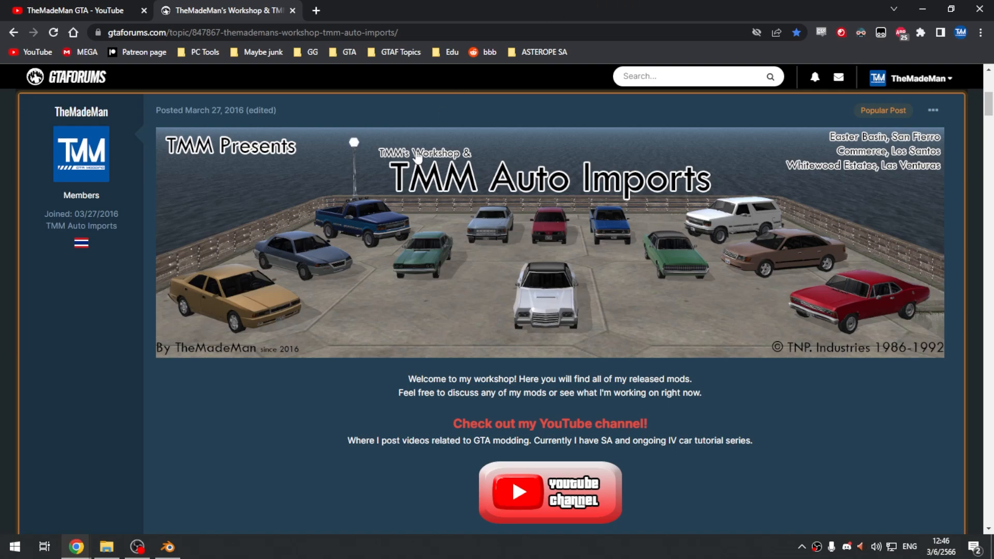
- Search the web for "blender", view the blender.org download page, close it and switch to Blender
click(316, 10)
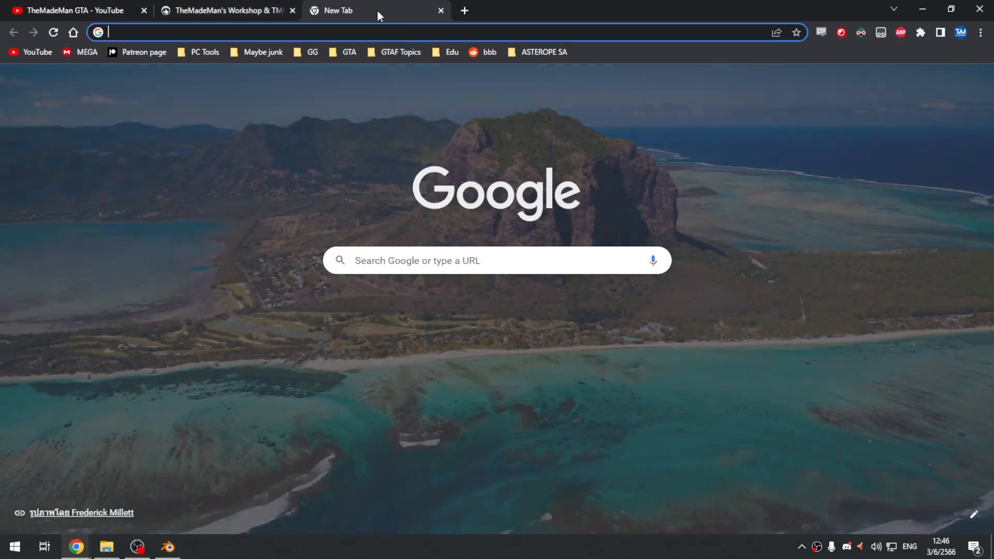
text(ble)
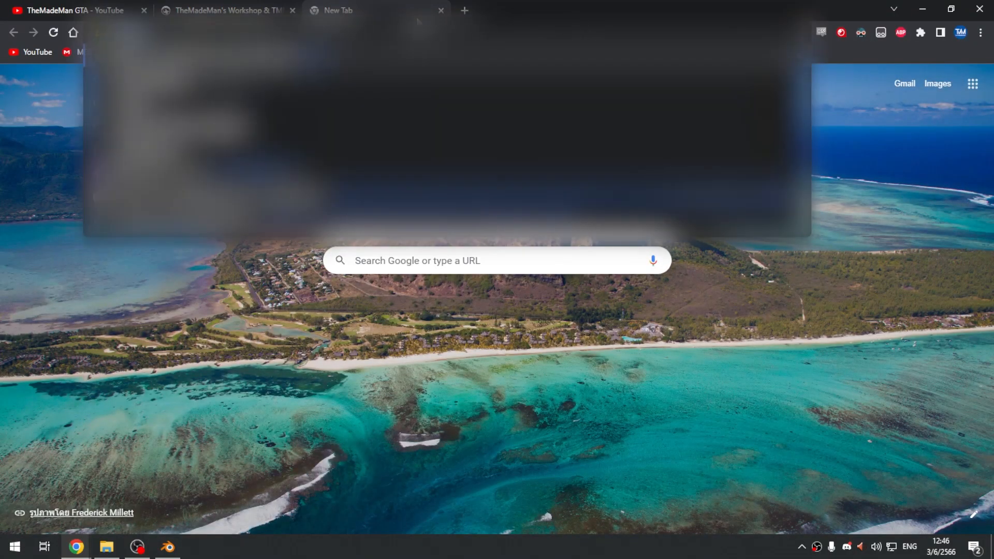
text(nder)
key(Return)
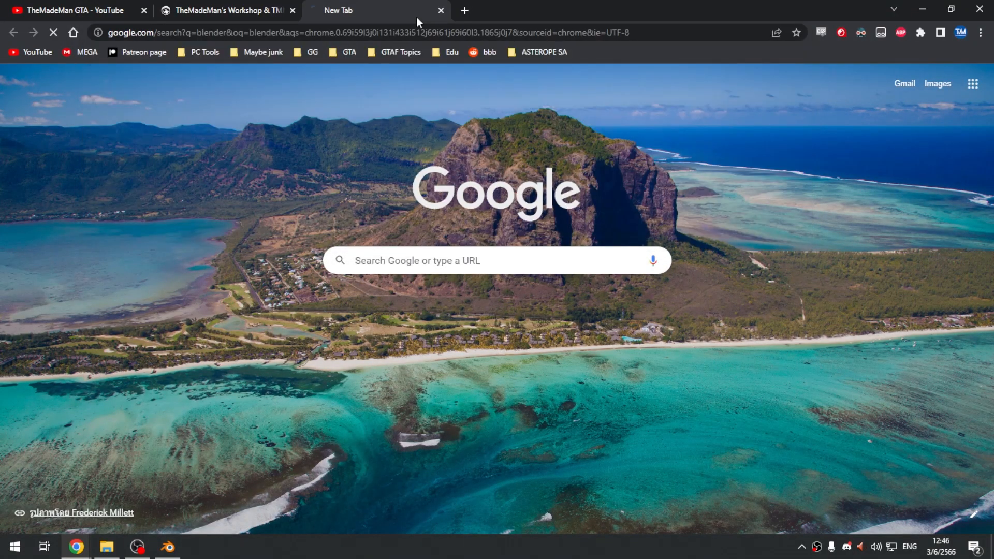
click(171, 296)
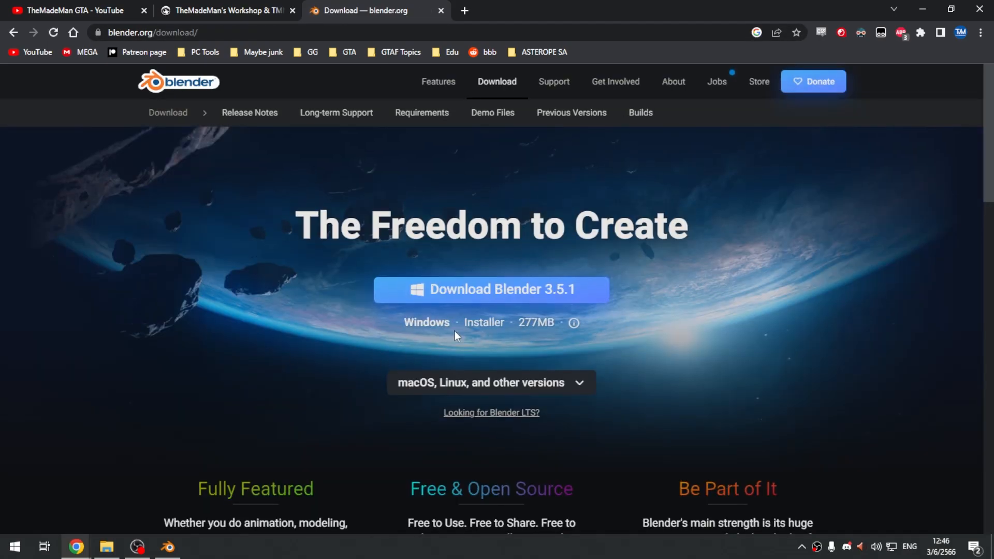
click(440, 10)
click(168, 547)
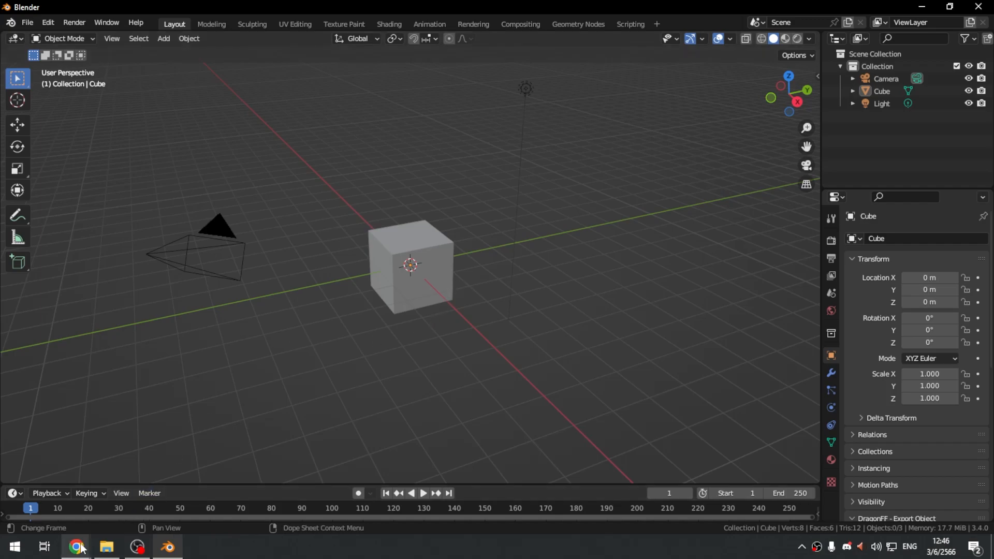
- Switch to Chrome, search the web for "blender dragonff" and read the installation instructions on the Parik27/DragonFF GitHub page
mouse_move(78, 548)
click(62, 513)
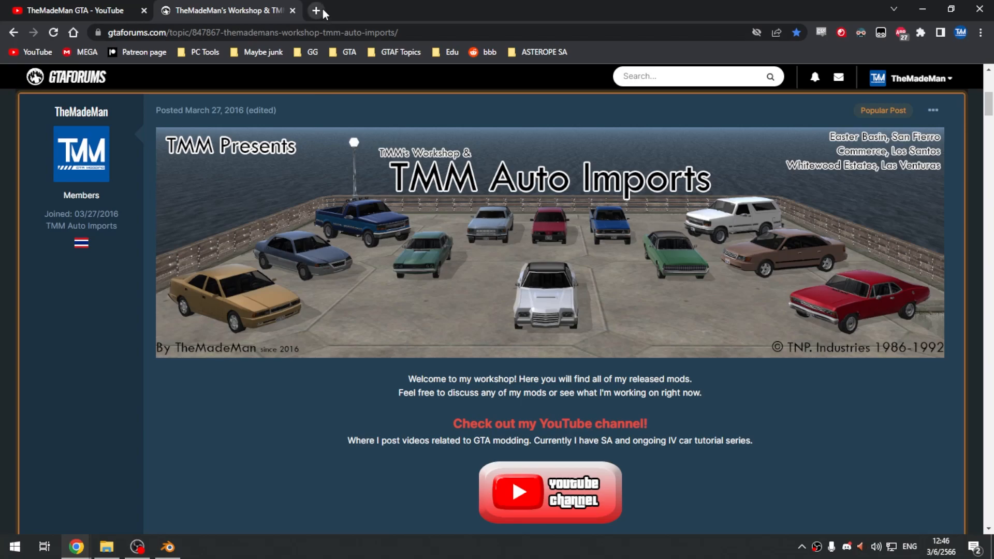
click(323, 10)
text(blender d)
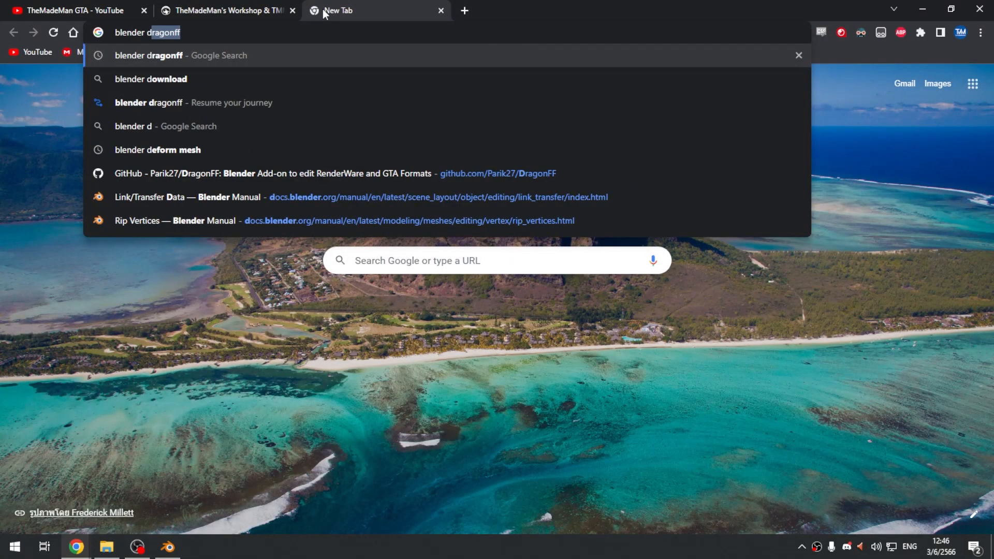
key(Return)
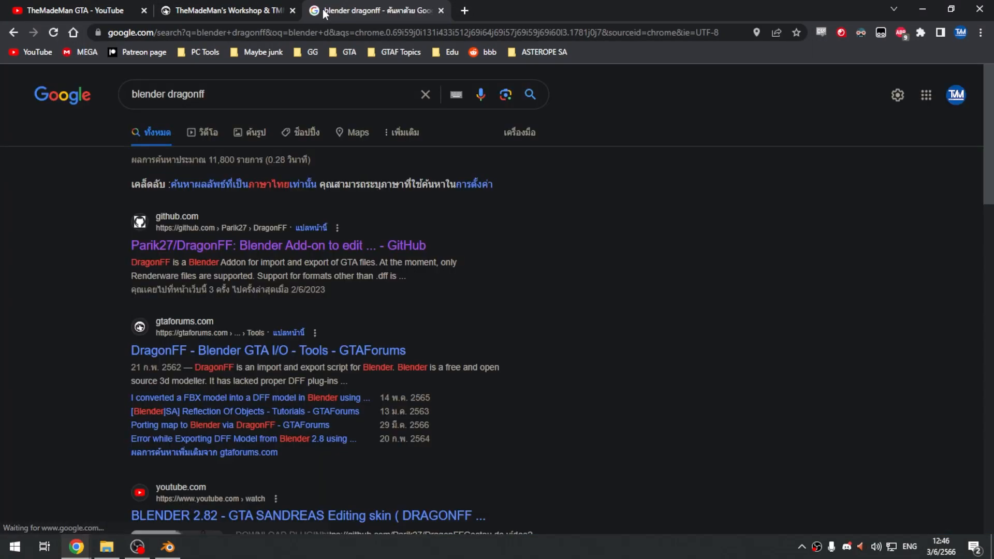
click(271, 244)
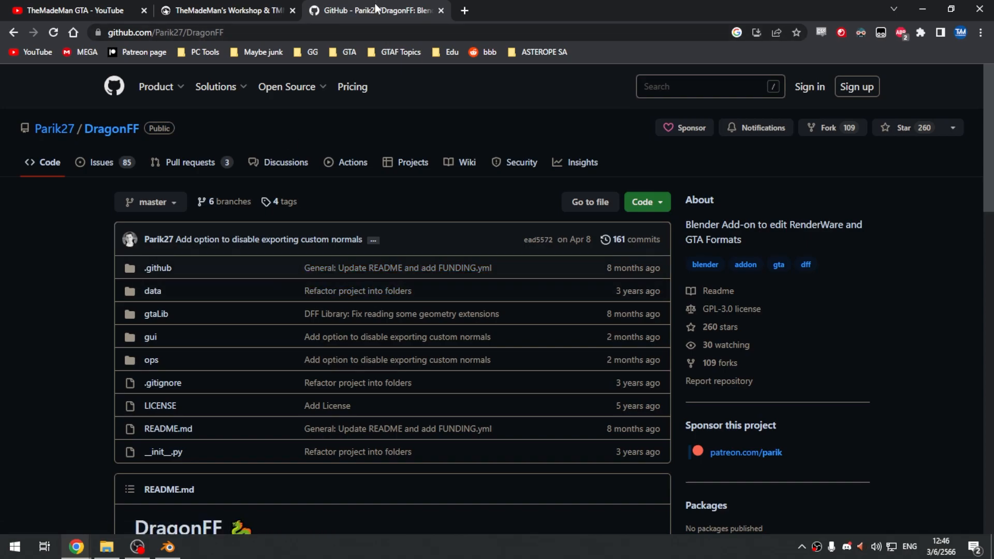
scroll(86, 396, down, 12)
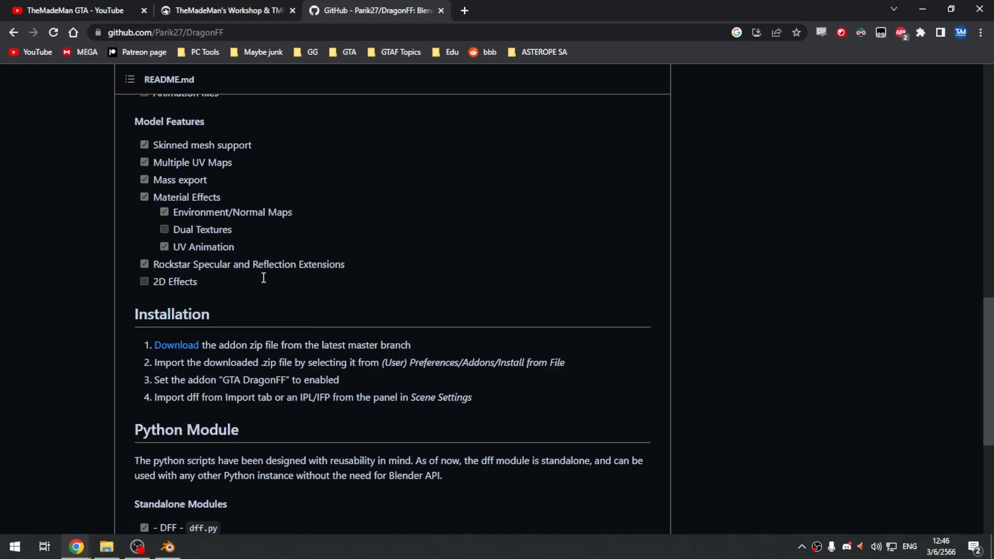
- Switch to Blender and open the add-on preferences
click(167, 547)
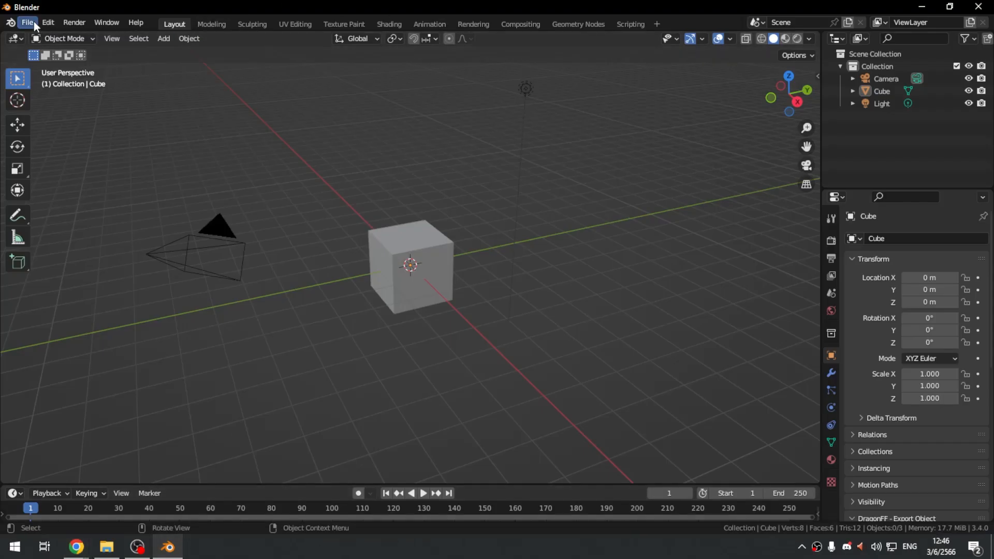
click(48, 24)
click(75, 201)
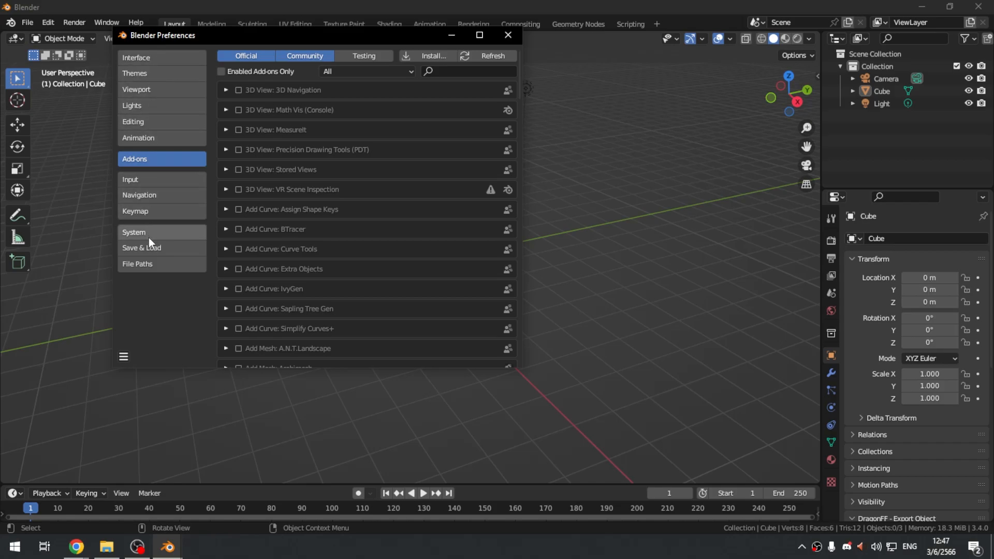
- Select DragonFF-master (1).zip in the Downloads folder, sorted by newest date, as the add-on to install, and cancel the installation
click(437, 56)
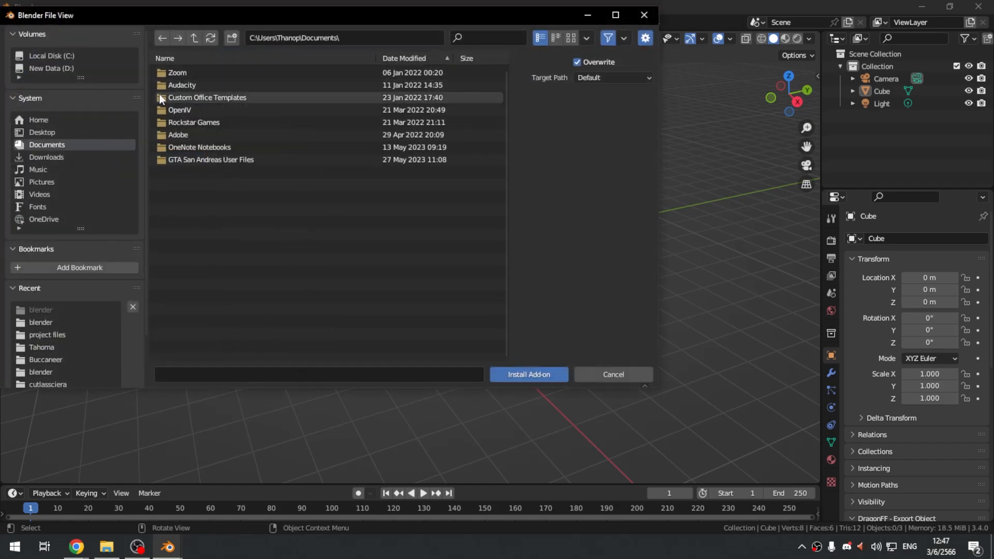
click(44, 157)
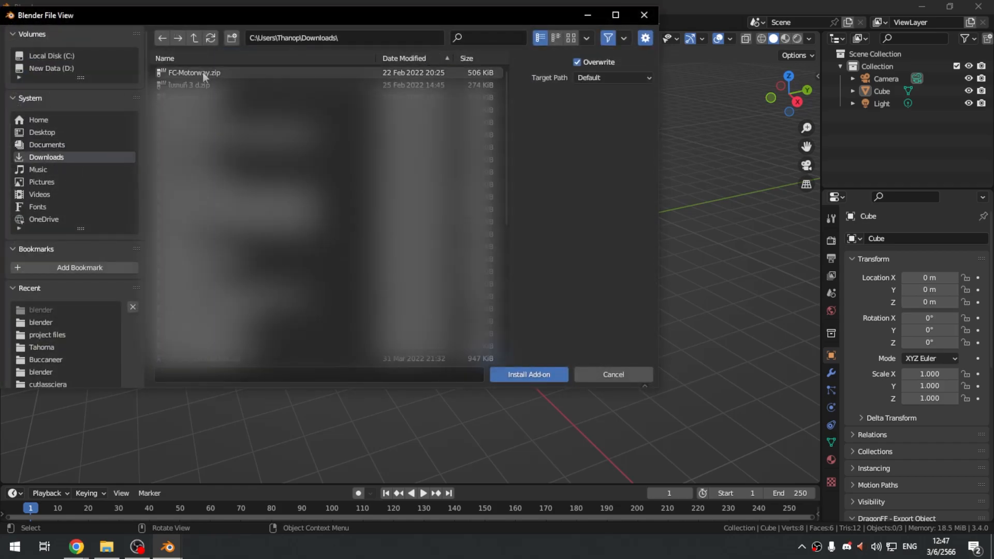
click(427, 59)
click(214, 73)
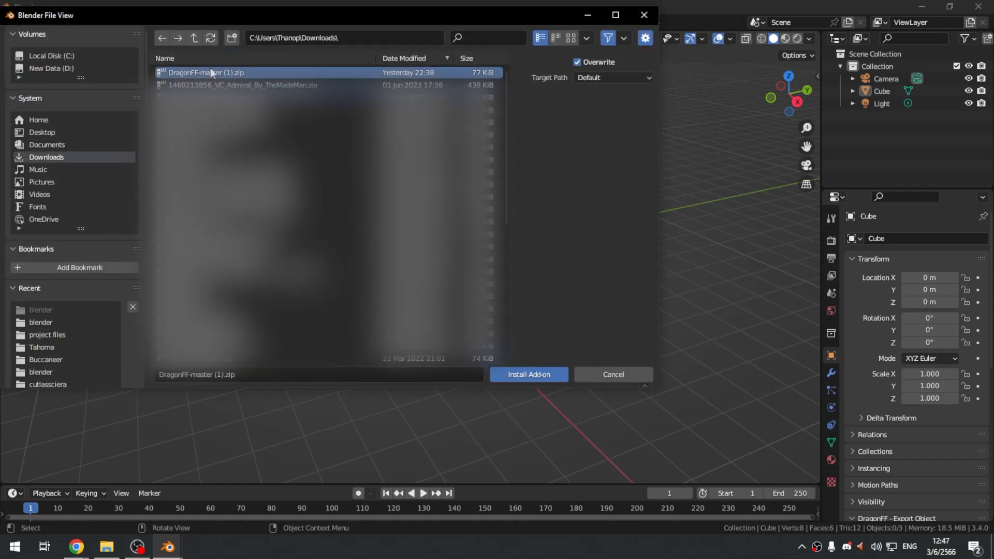
click(632, 381)
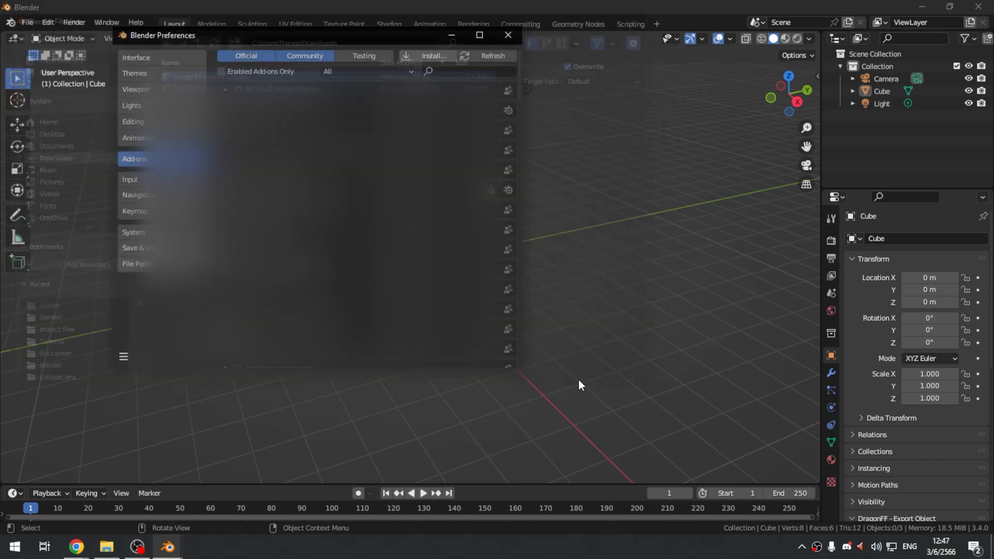
- Search the add-ons for "dragon", inspect the details of Import-Export: GTA DragonFF and close the preferences
click(465, 72)
text(dro)
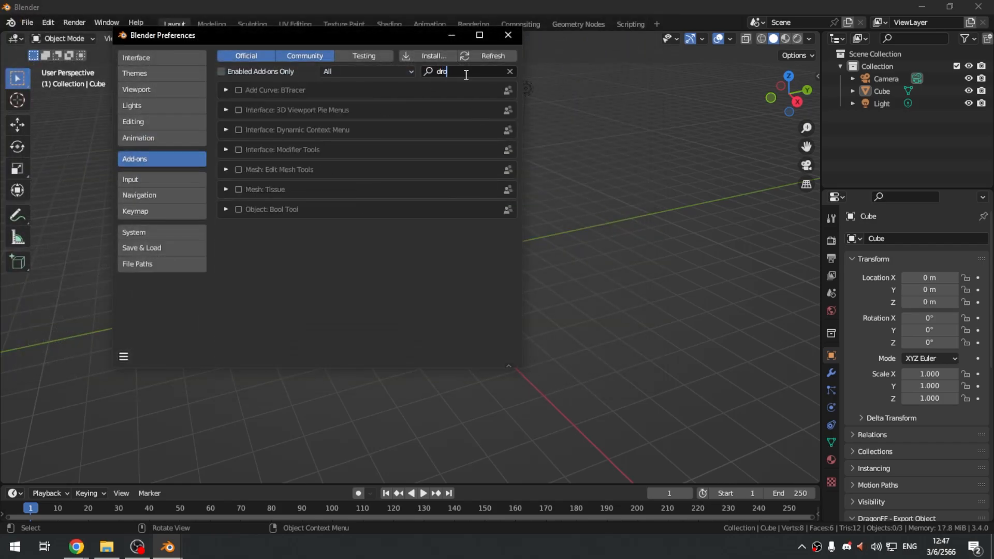
key(BackSpace)
text(agon)
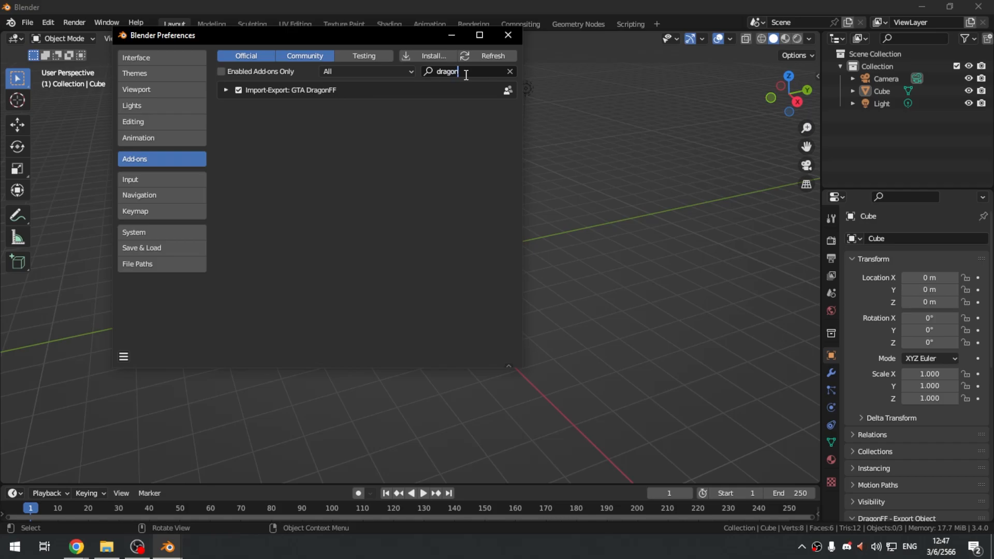
click(224, 93)
click(224, 93)
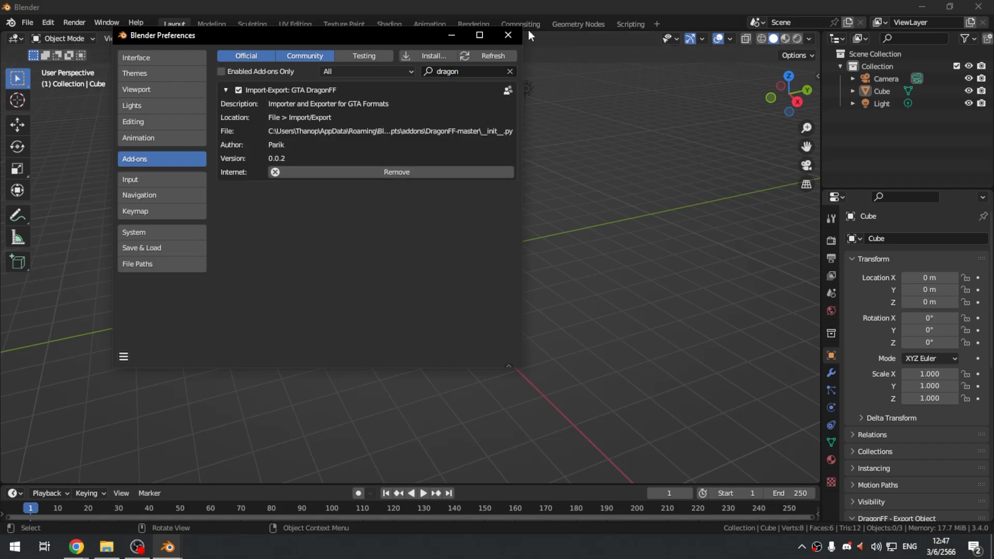
click(508, 35)
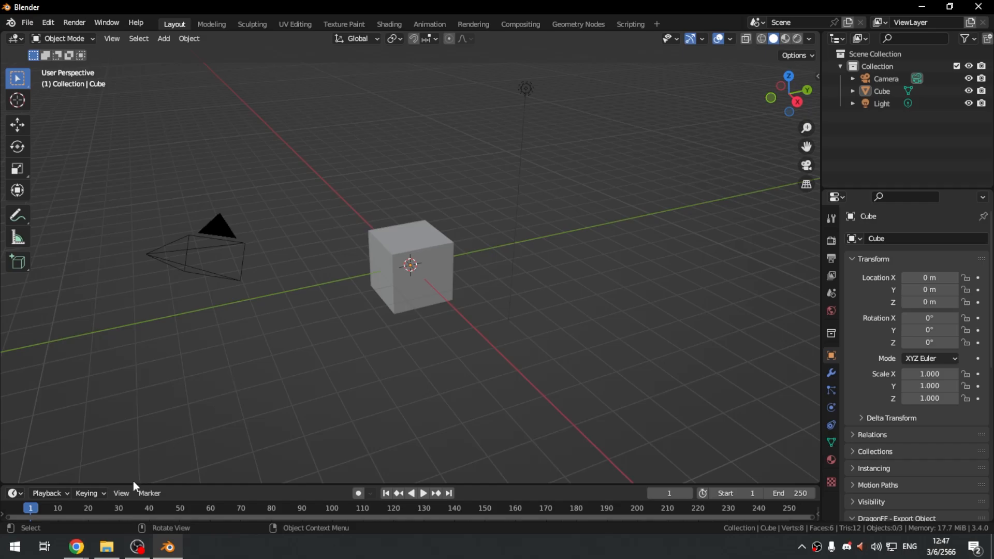
- Switch to Chrome, close the DragonFF page and reveal the hidden San Andreas vehicles section in the workshop topic
mouse_move(76, 547)
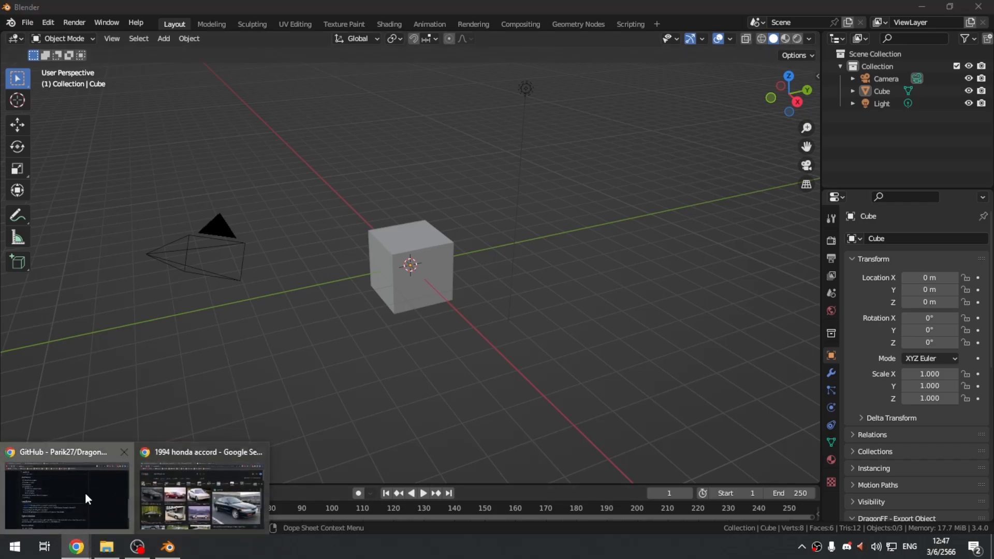
click(89, 501)
click(446, 11)
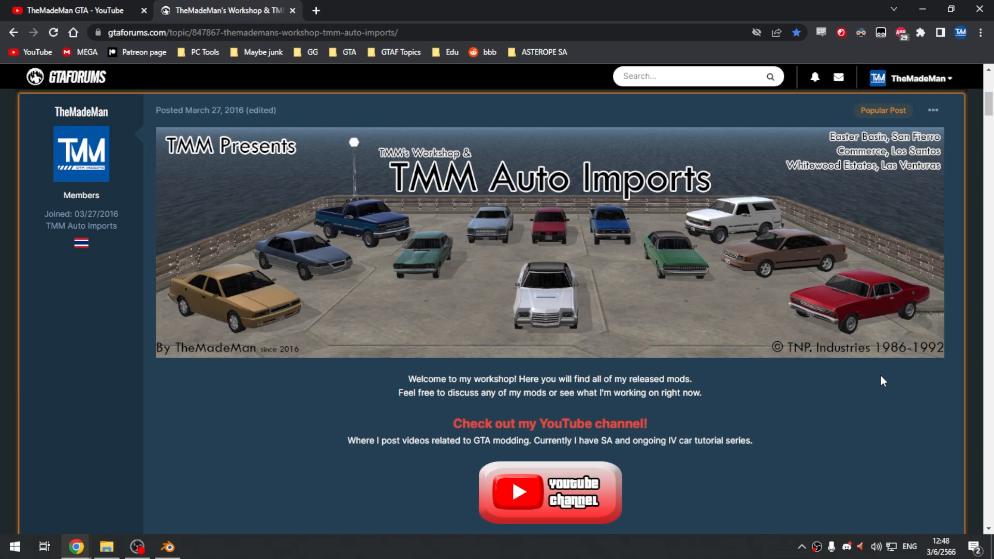
scroll(880, 374, down, 11)
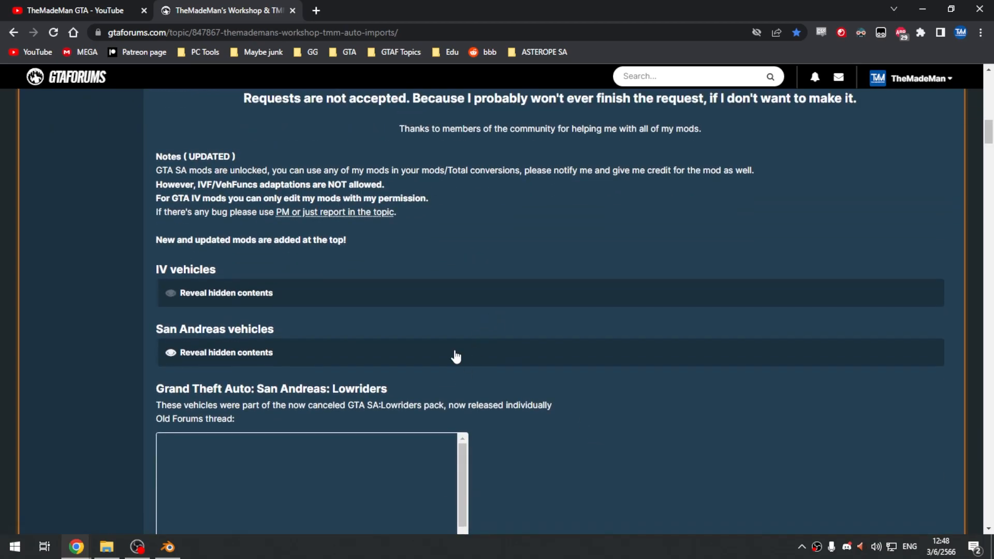
click(455, 354)
- Look through the San Andreas vehicle mods and reveal the hidden contents of the 1992 Imponte Cypress
scroll(417, 357, down, 6)
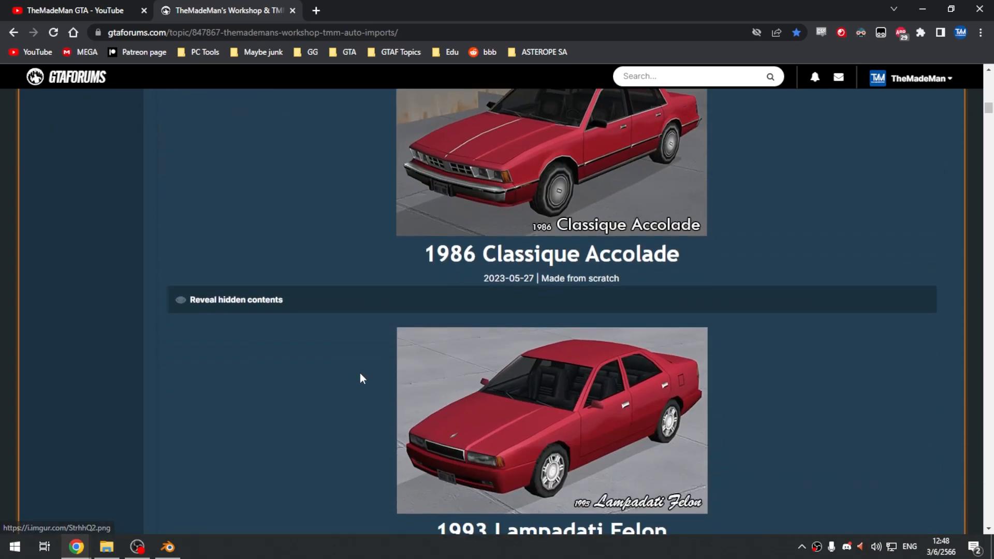
scroll(361, 379, down, 5)
scroll(362, 378, down, 7)
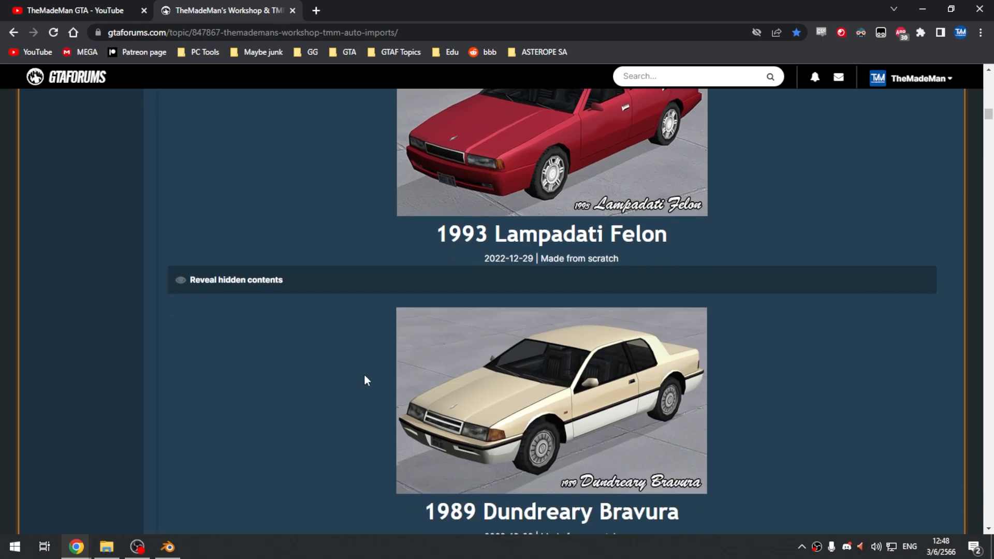
scroll(365, 373, down, 5)
scroll(394, 343, down, 2)
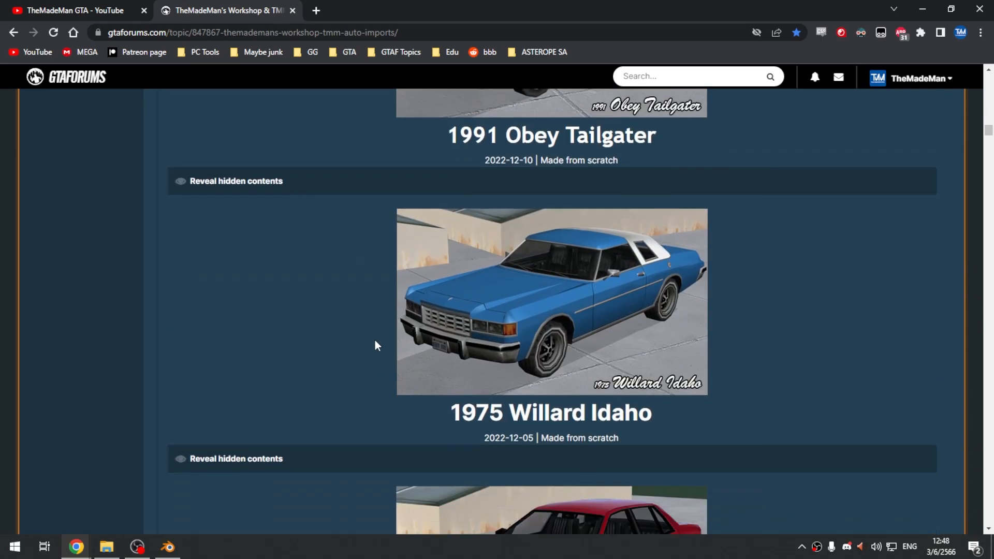
scroll(401, 358, up, 8)
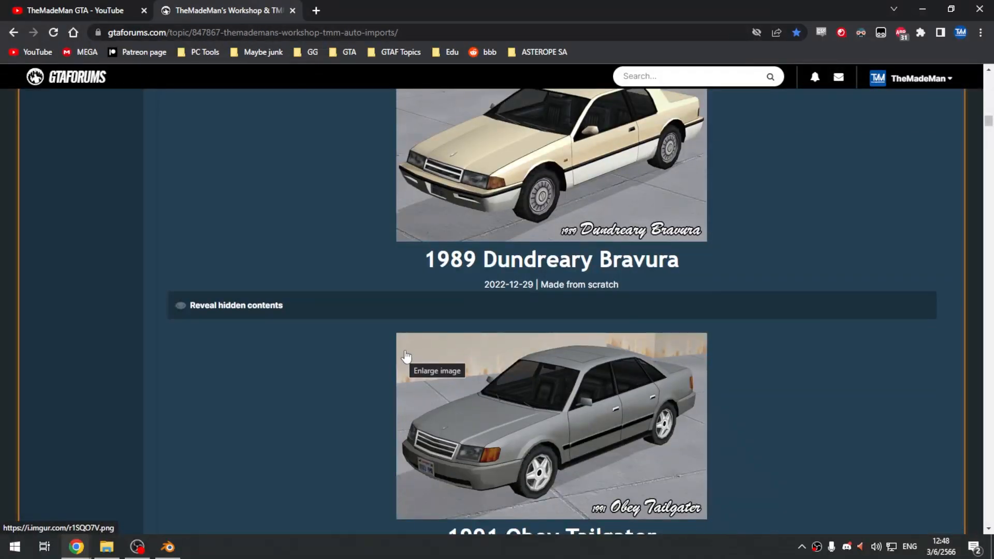
scroll(414, 311, down, 13)
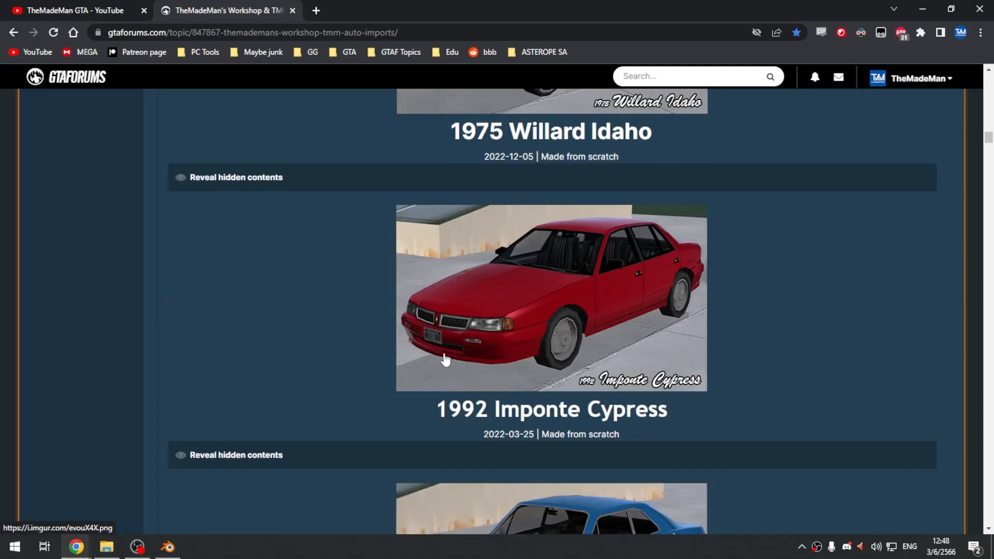
click(429, 455)
scroll(456, 414, down, 5)
scroll(503, 331, up, 5)
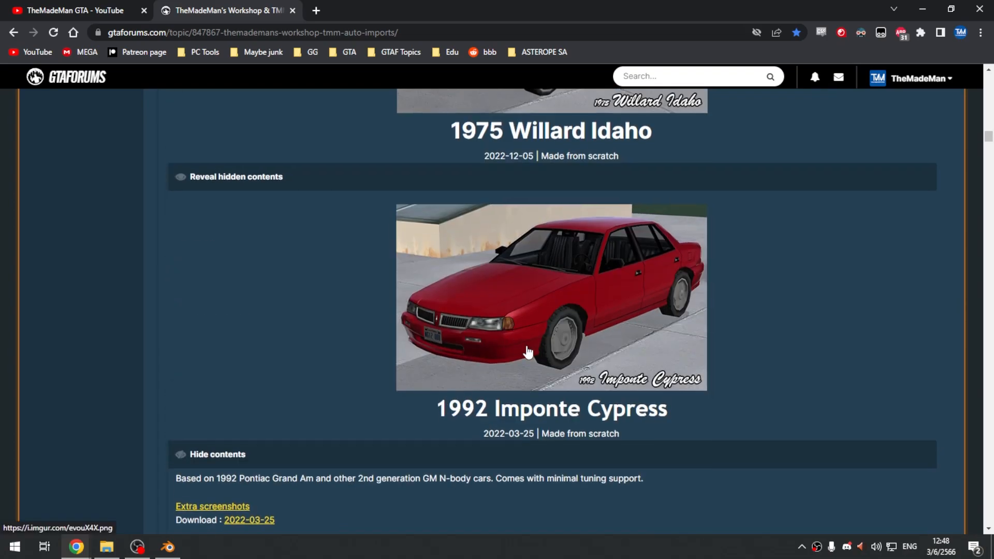
scroll(527, 351, down, 2)
scroll(541, 352, up, 1)
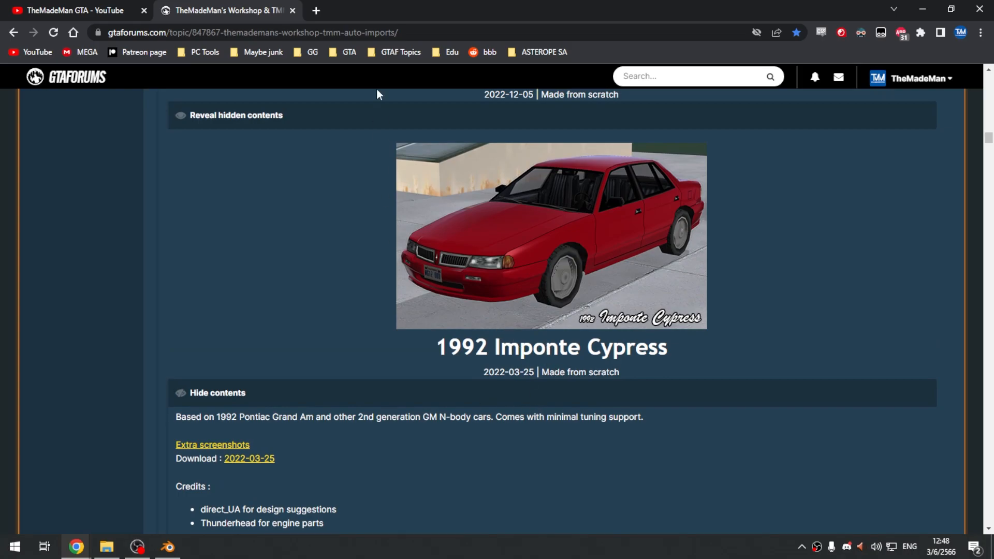
- Search the web for images of "1992 pontiac grand am" in a new tab and open the Cars.com photo
click(324, 10)
text(1992 )
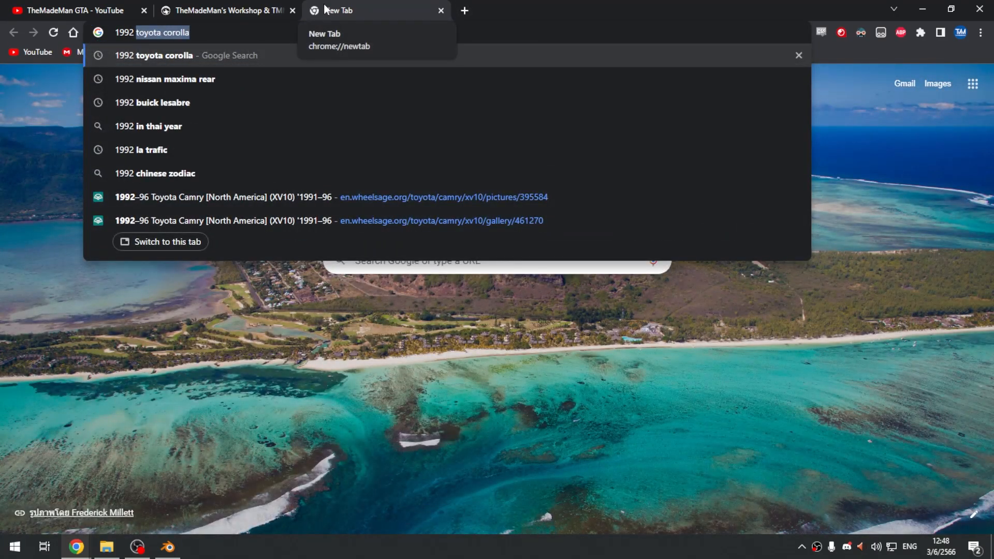
text(pontiac grand am)
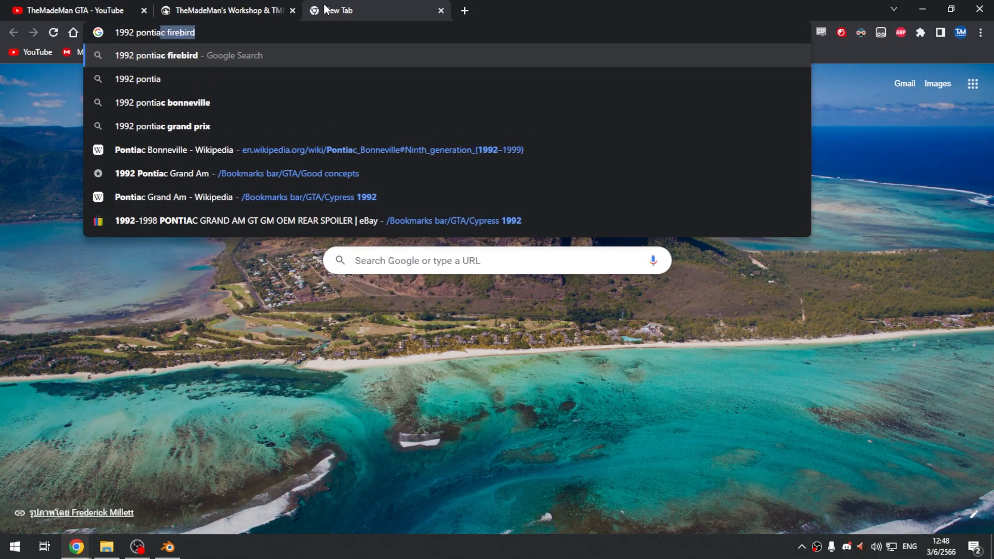
key(Return)
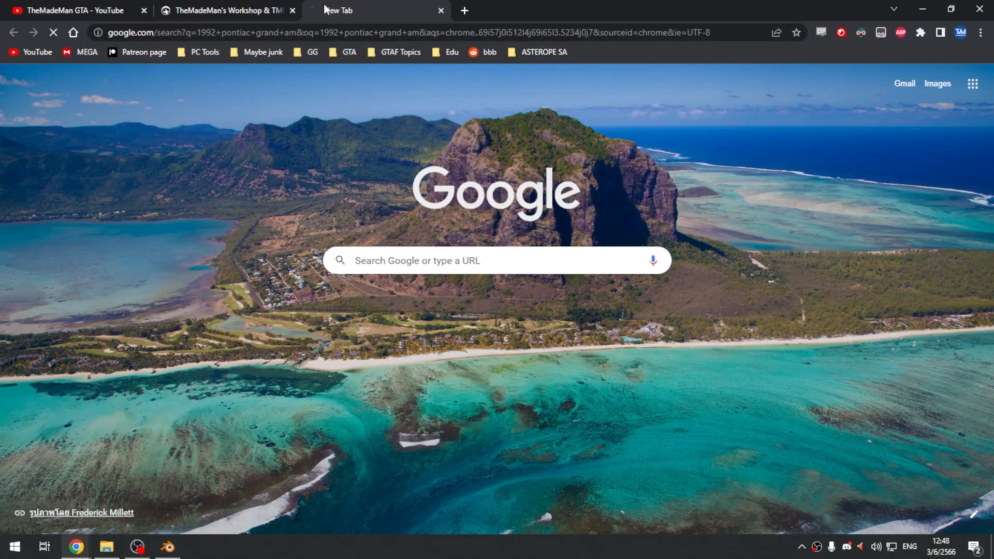
click(203, 133)
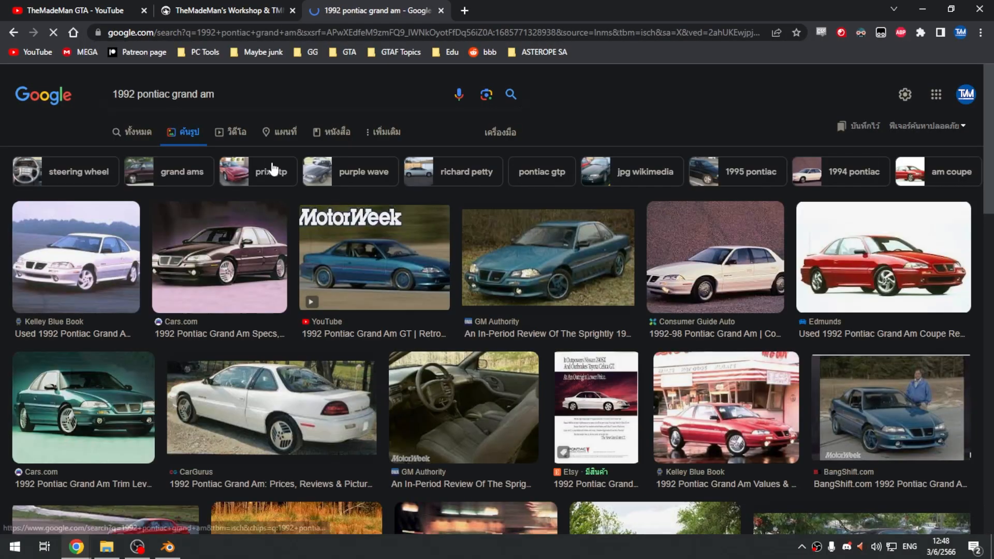
click(222, 259)
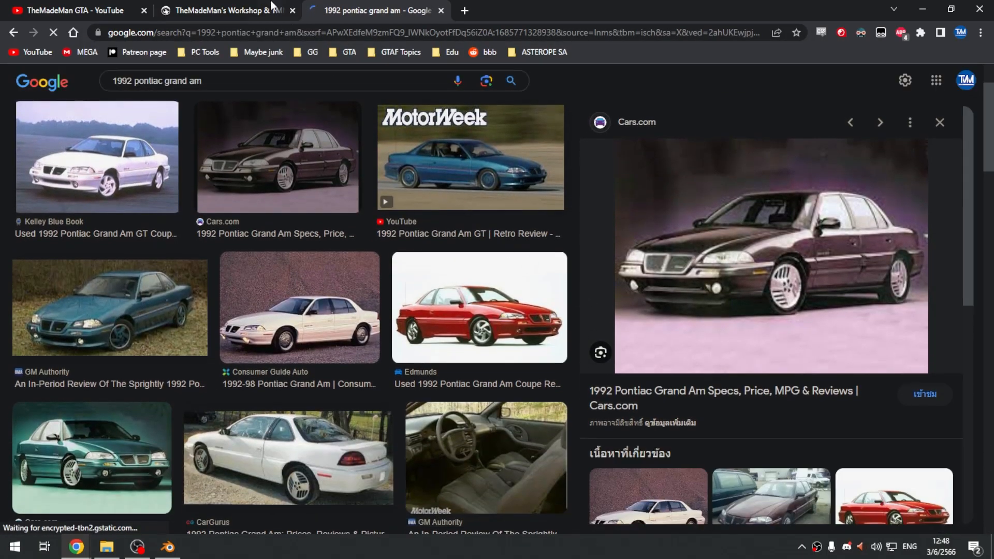
- Compare the 1992 Imponte Cypress picture in the workshop topic with the Cars.com photo of the 1992 Pontiac Grand Am
key(ctrl+shift+Tab)
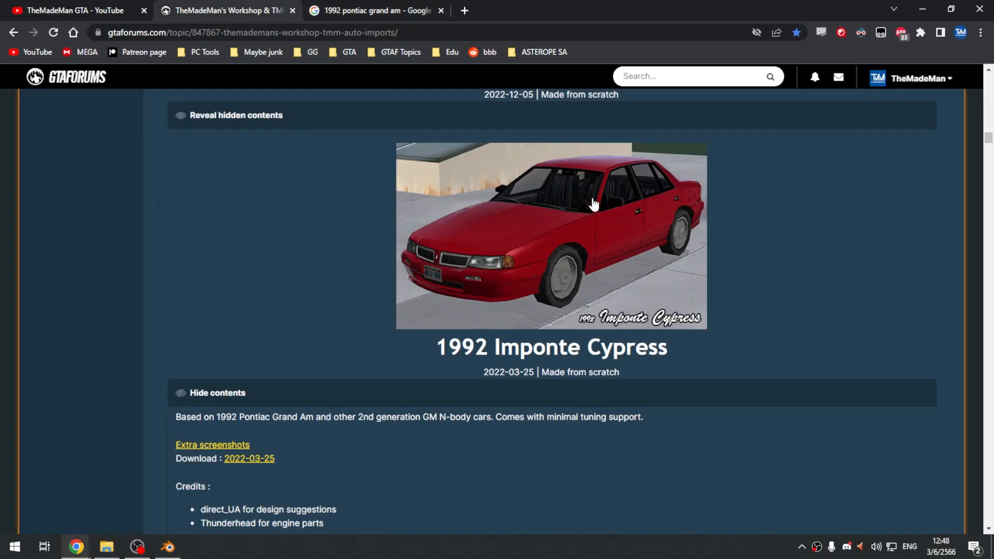
key(ctrl+Tab)
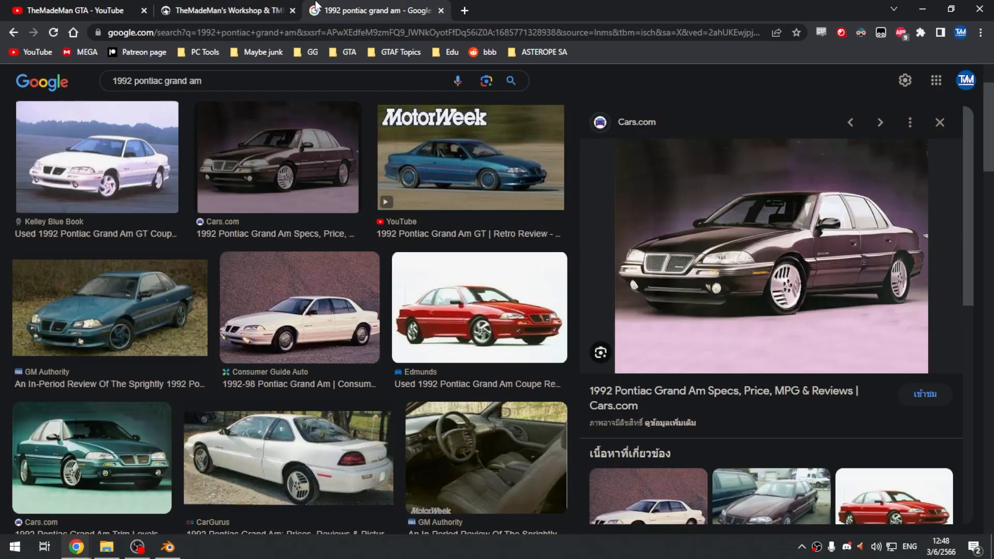
key(ctrl+shift+Tab)
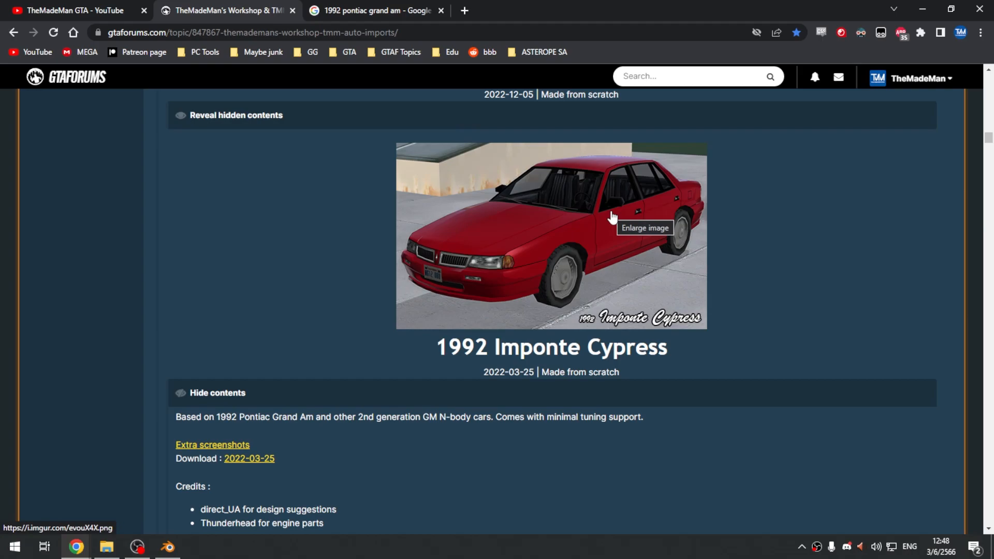
click(364, 11)
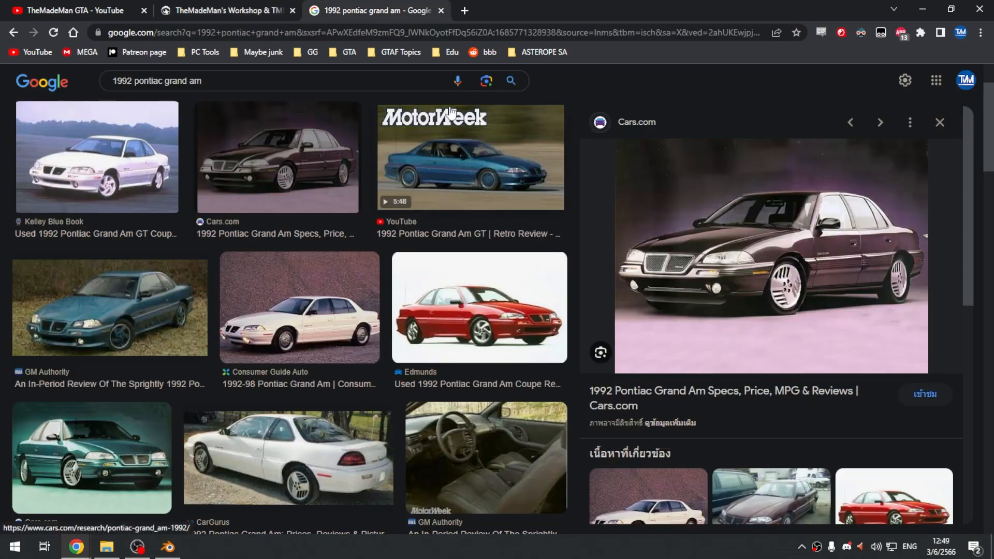
click(248, 10)
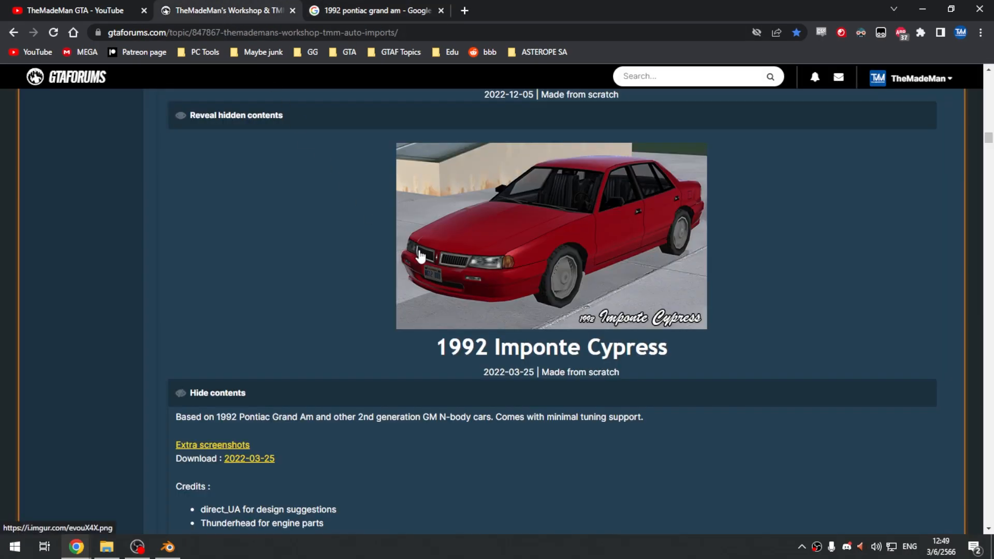
click(388, 6)
key(ctrl+shift+Tab)
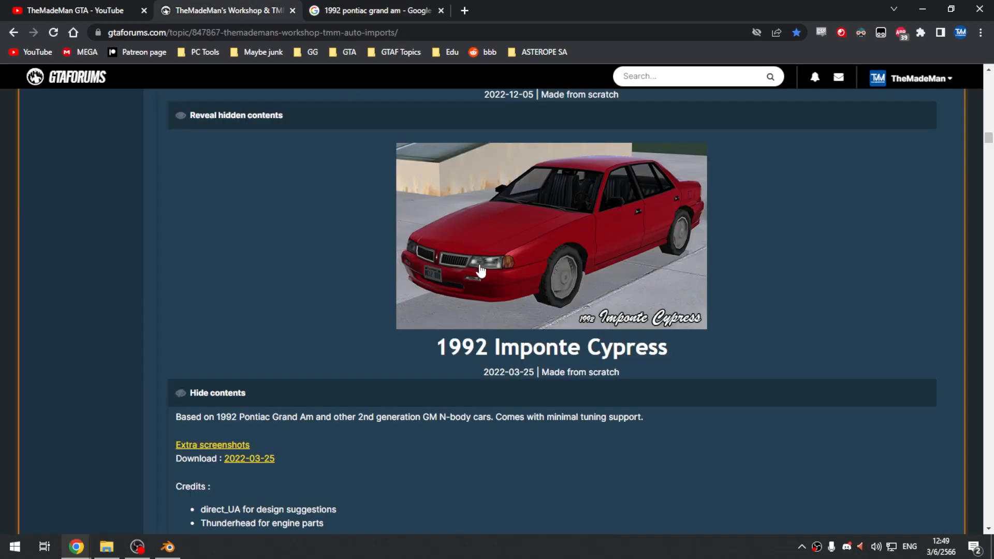
key(ctrl+Tab)
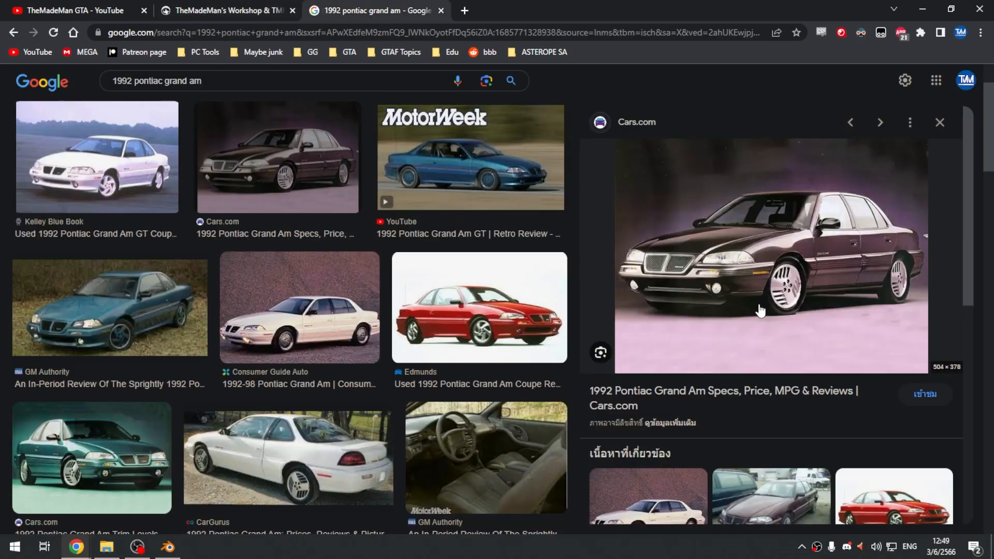
key(ctrl+shift+Tab)
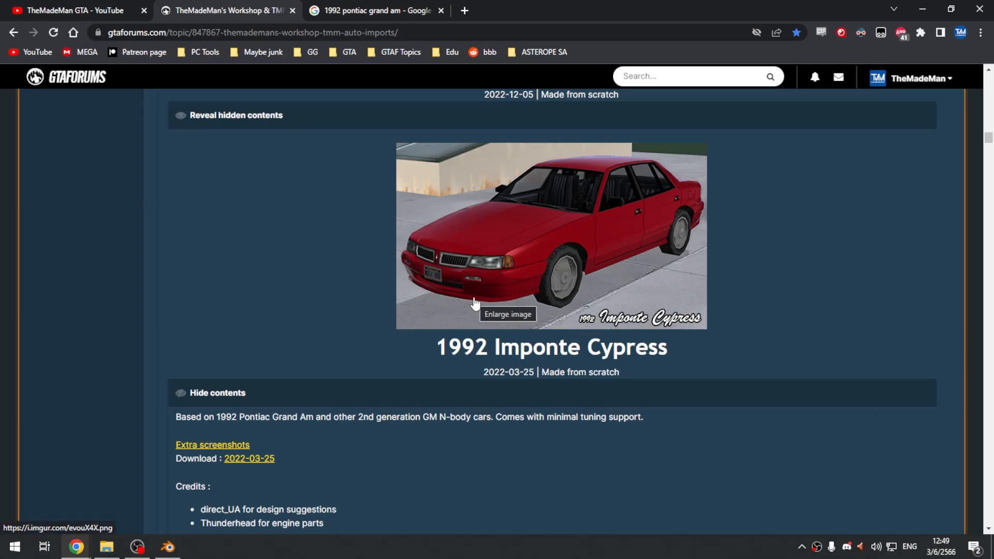
click(377, 6)
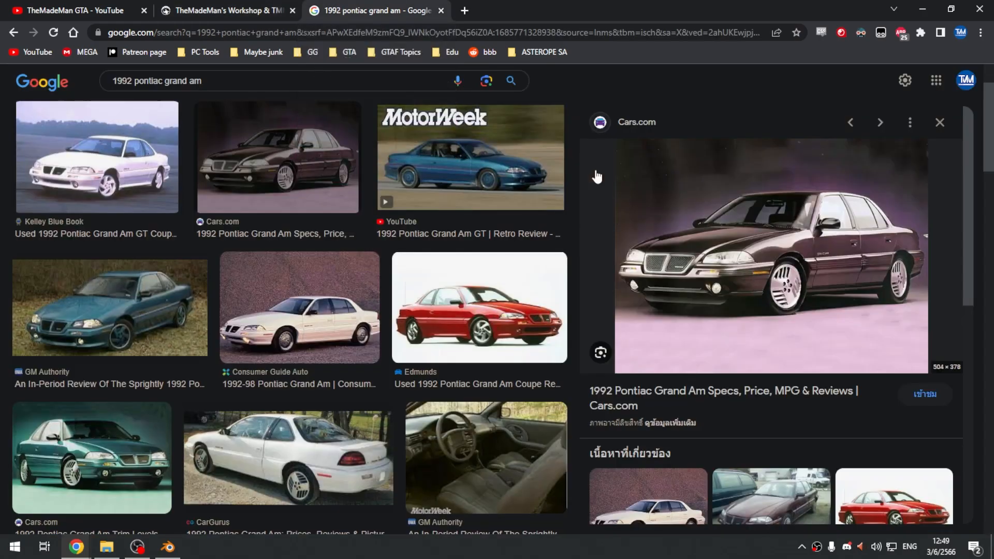
click(267, 7)
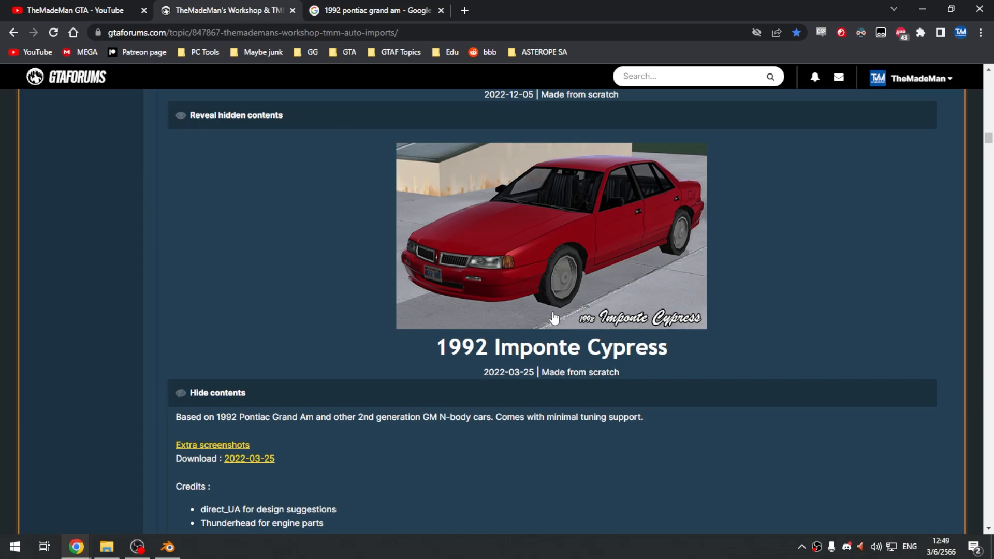
click(367, 5)
click(275, 9)
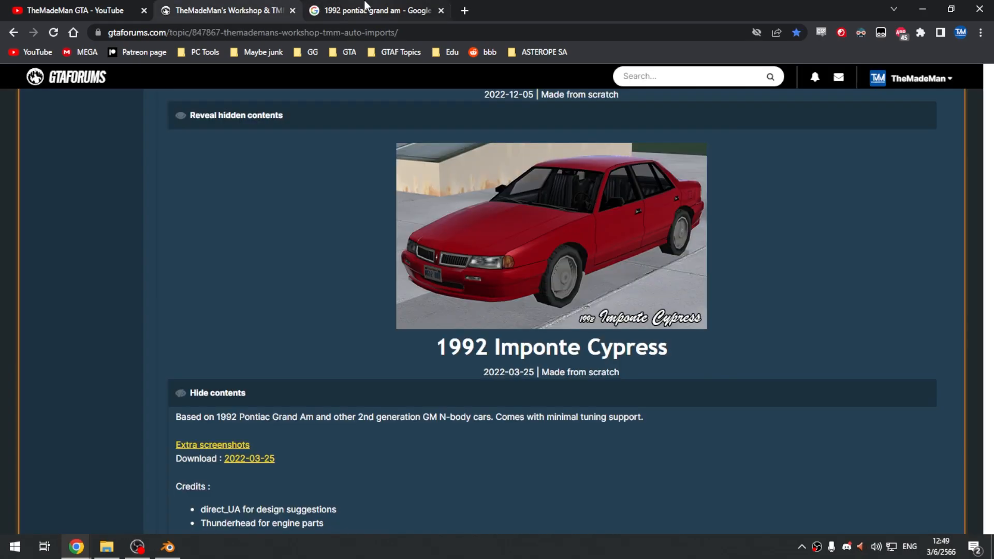
- Check the hidden contents of the 1975 Willard Idaho in the workshop topic and collapse them again
scroll(385, 254, up, 3)
scroll(384, 259, up, 2)
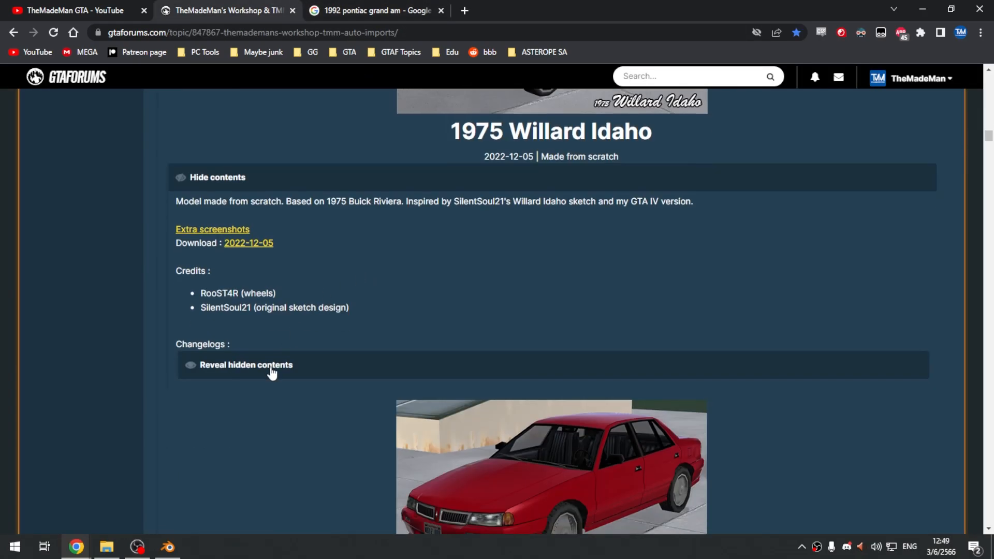
click(273, 366)
click(299, 187)
- Find the 1989 Dundreary Bravura further up in the workshop topic and reveal its hidden contents
scroll(344, 260, up, 12)
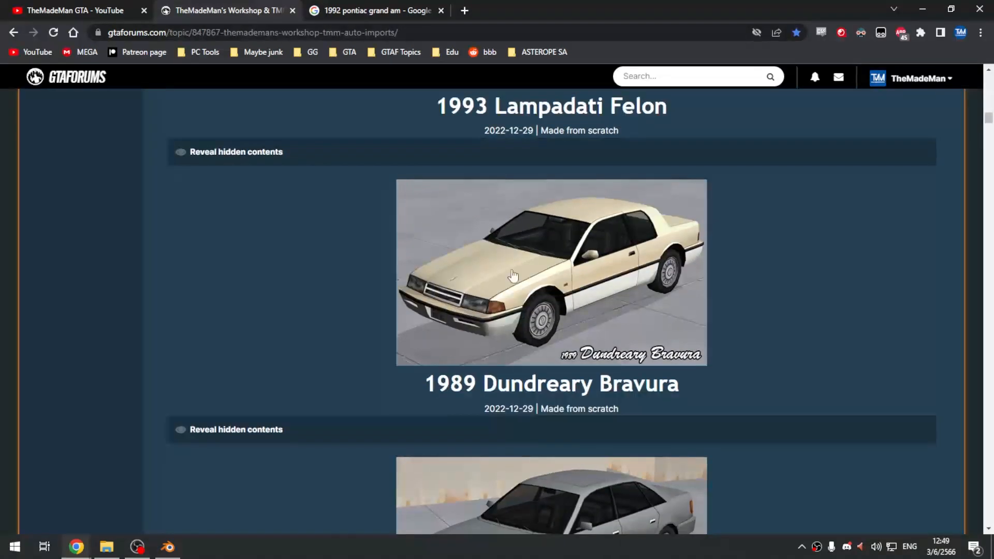
click(328, 422)
double_click(335, 424)
scroll(332, 373, down, 3)
click(322, 160)
- Replace the Pontiac Grand Am image search with a search for "1989 mercury cougar"
key(ctrl+Tab)
triple_click(322, 83)
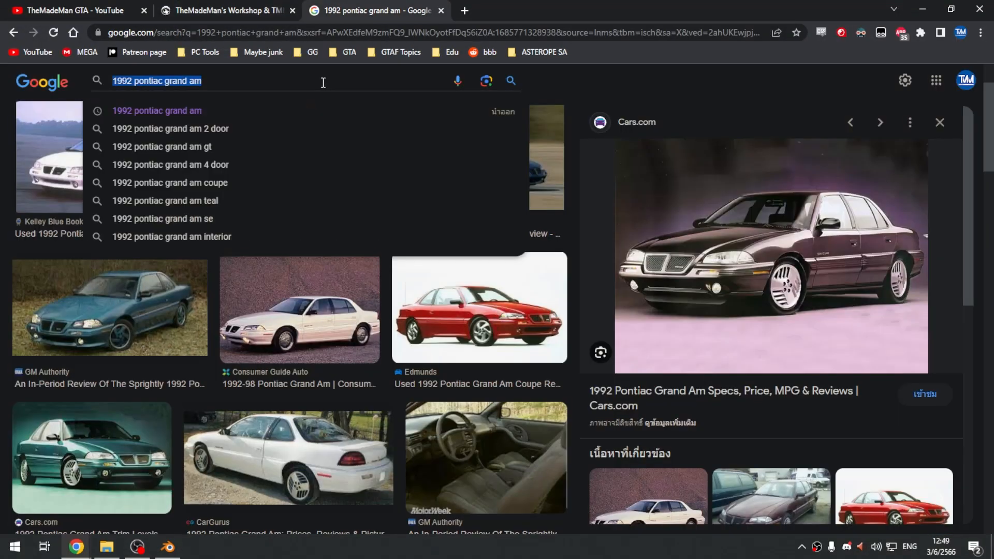
text(1989 m)
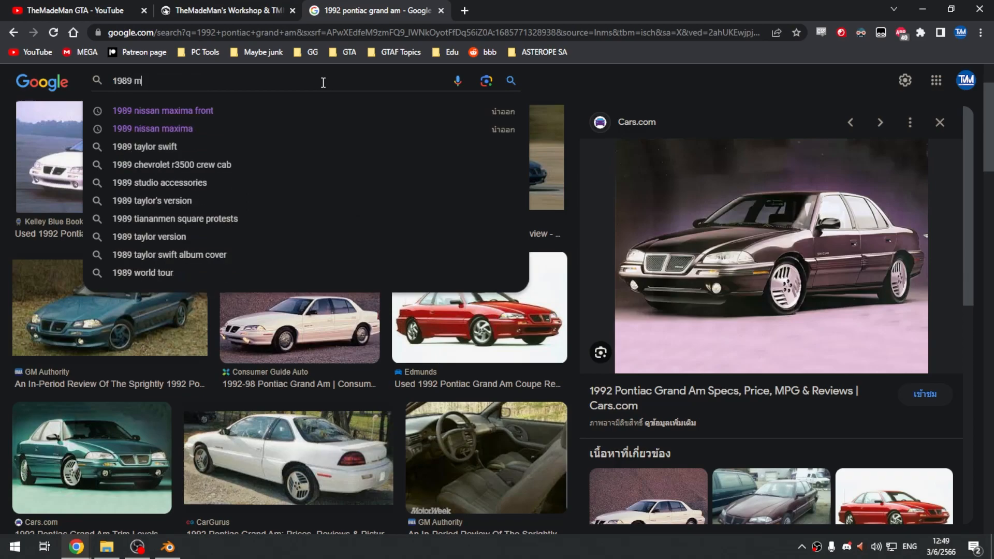
text(ercury)
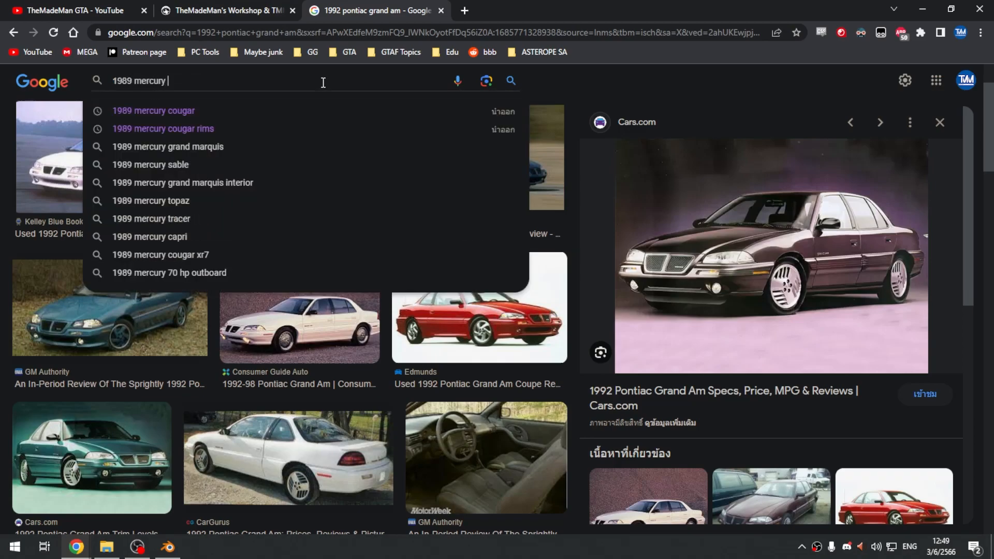
key(Down)
key(Return)
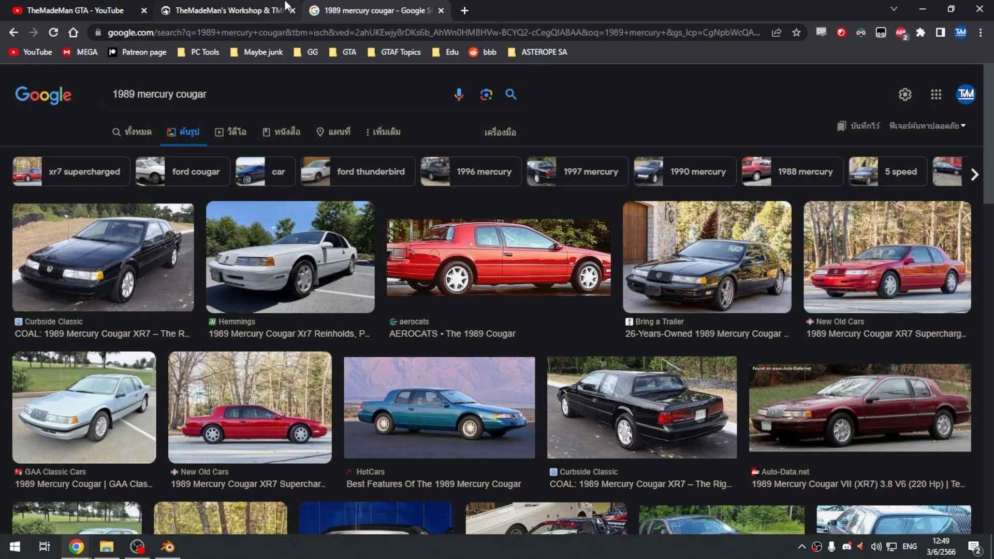
- Open the Curbside Classic photo of the 1989 Mercury Cougar XR7 and compare it with the 1989 Dundreary Bravura picture
click(244, 11)
scroll(630, 308, up, 3)
scroll(631, 303, up, 1)
key(ctrl+Tab)
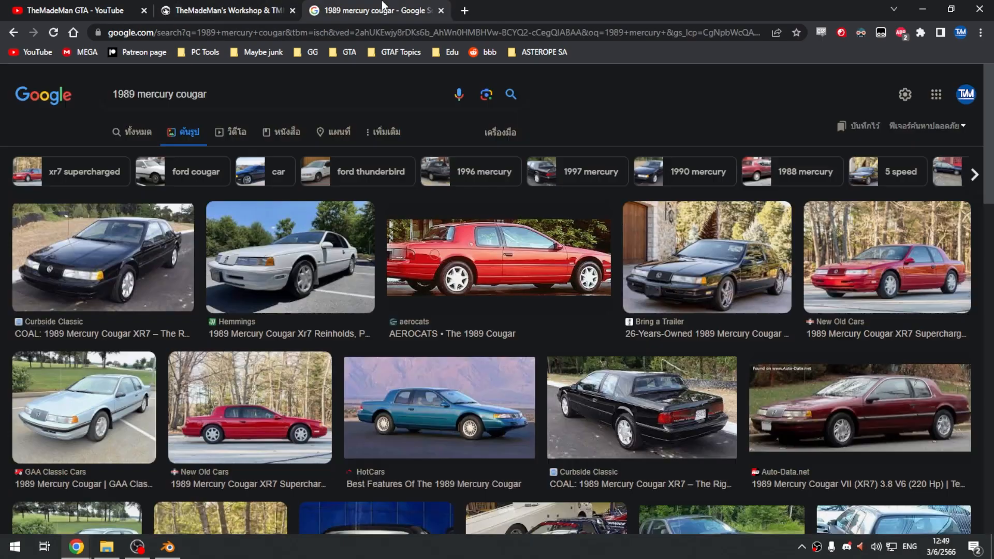
click(544, 252)
click(243, 11)
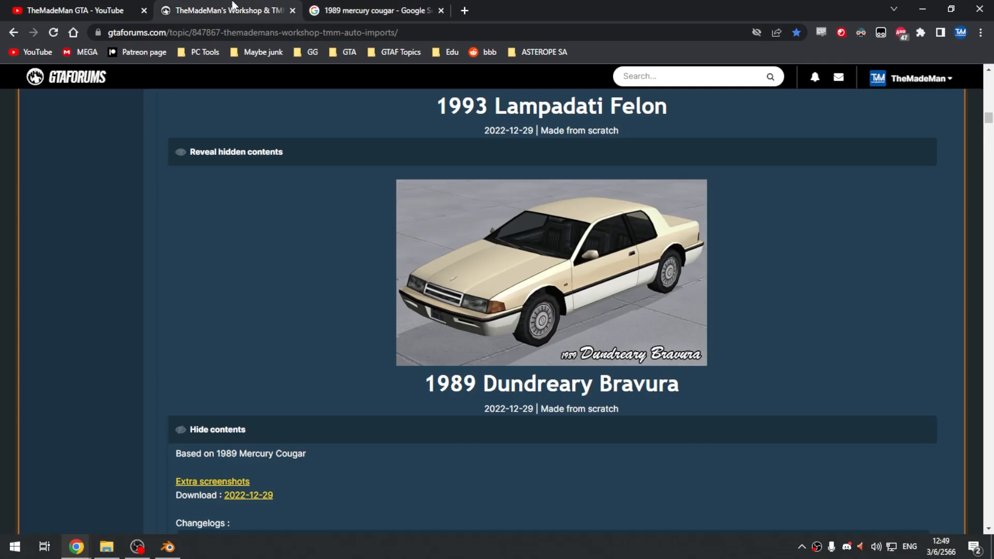
click(377, 10)
click(231, 164)
click(91, 156)
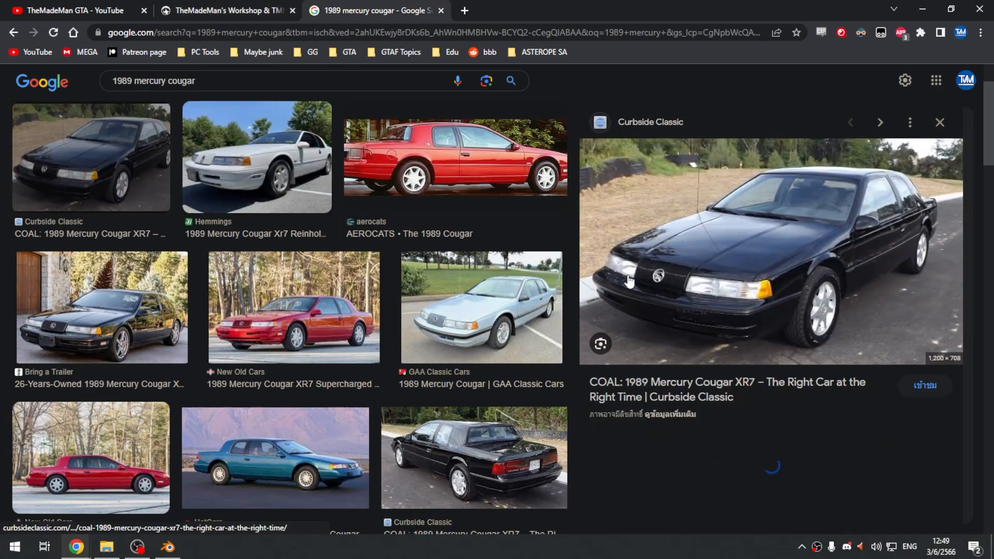
click(233, 10)
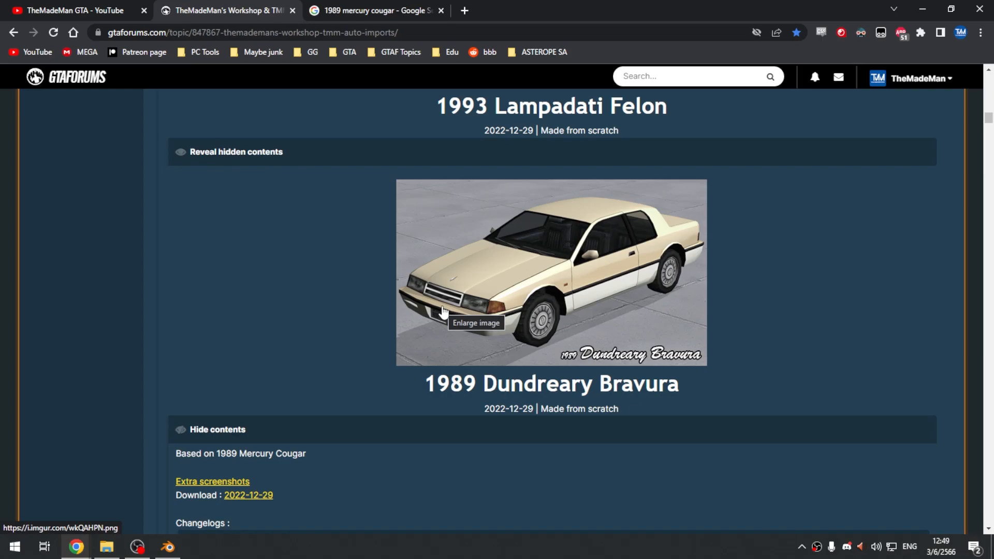
click(374, 10)
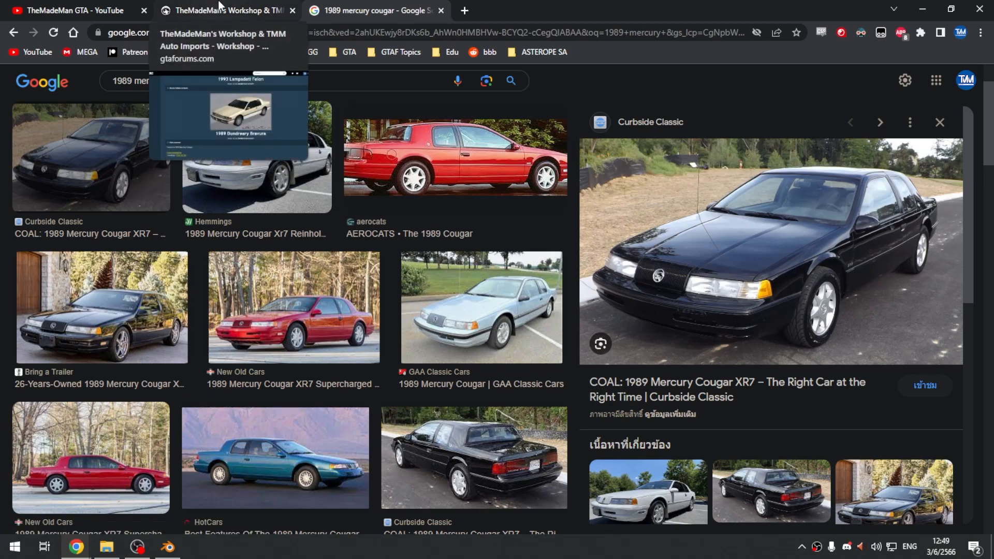
click(223, 7)
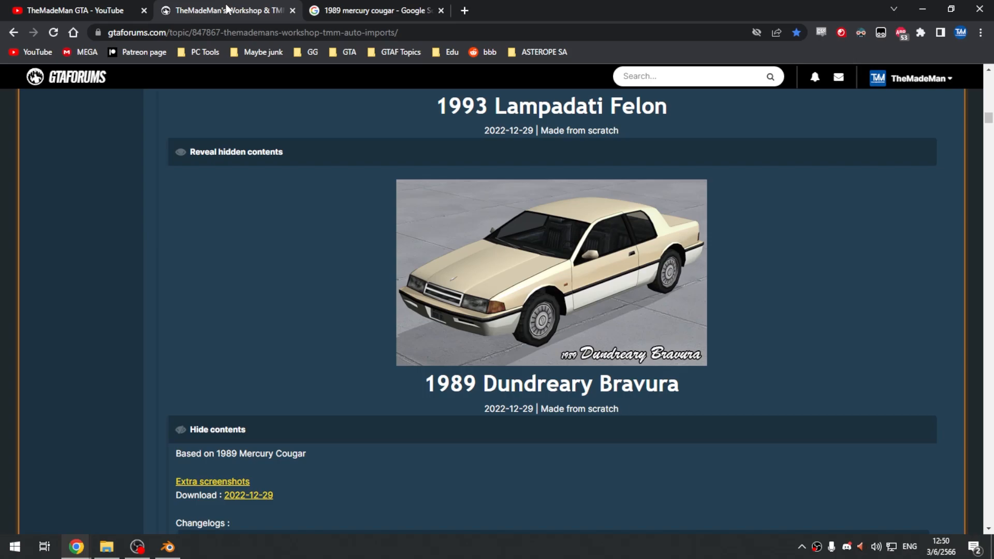
- Return to the 1992 Imponte Cypress and highlight the model name and year in its title, clearing the selection at the end
scroll(628, 325, down, 13)
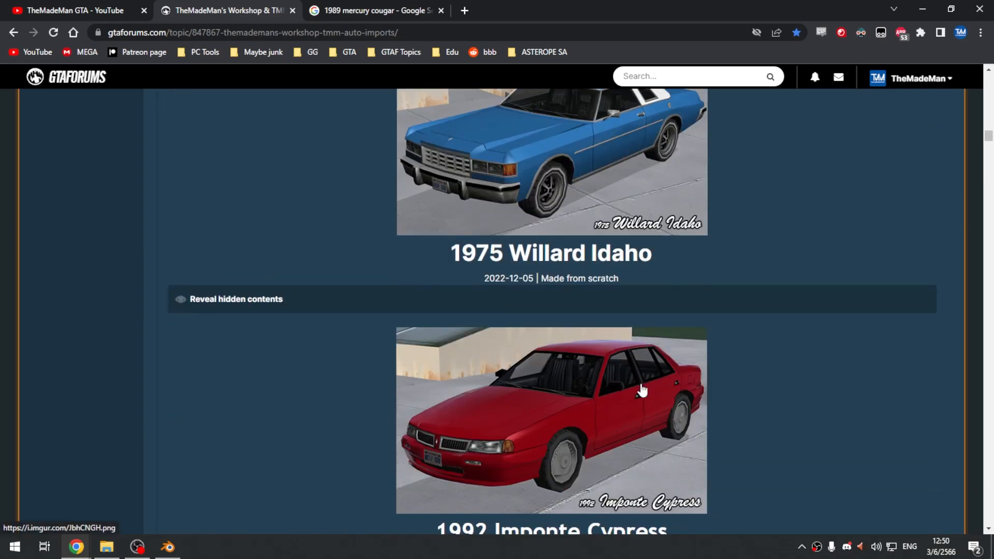
scroll(642, 391, down, 5)
drag(588, 283, 694, 296)
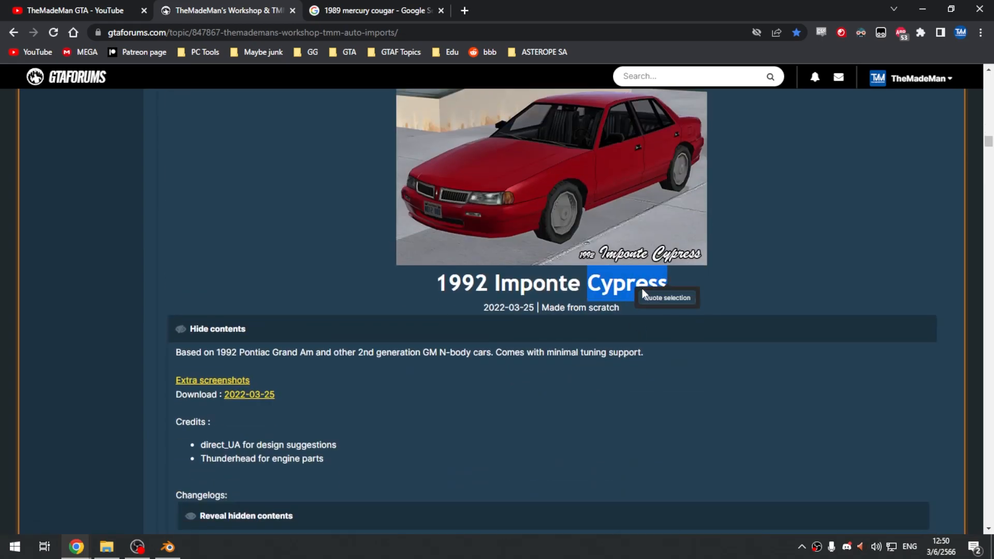
click(500, 282)
double_click(532, 285)
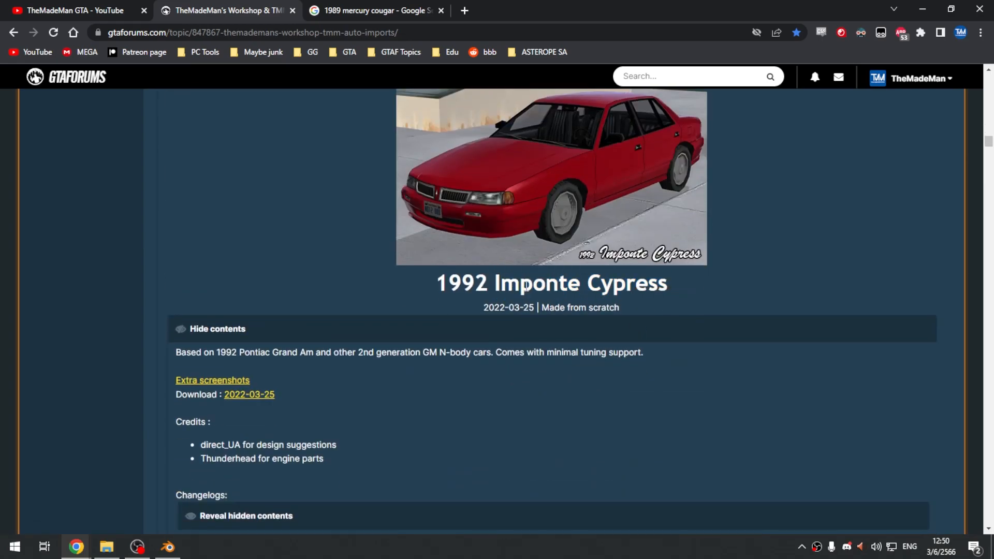
click(531, 285)
click(487, 274)
drag(437, 286, 487, 287)
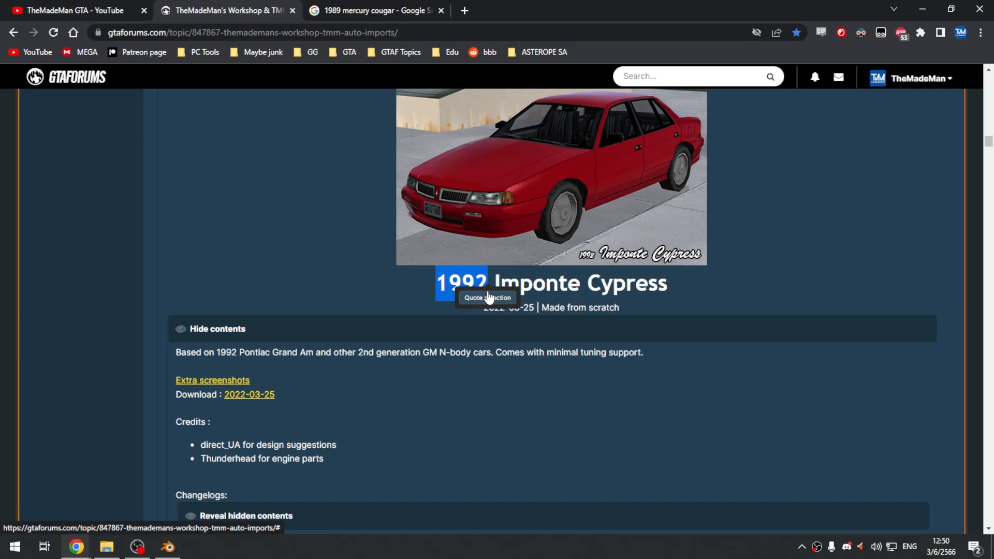
click(270, 248)
- Look through the San Andreas vehicle mods up to the 1986 Classique Accolade
scroll(272, 329, up, 5)
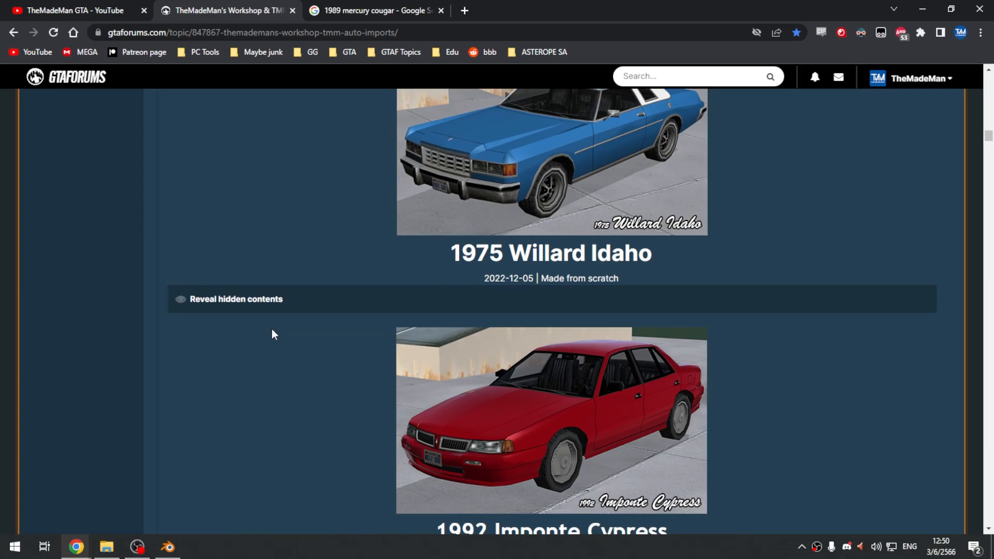
scroll(273, 332, down, 13)
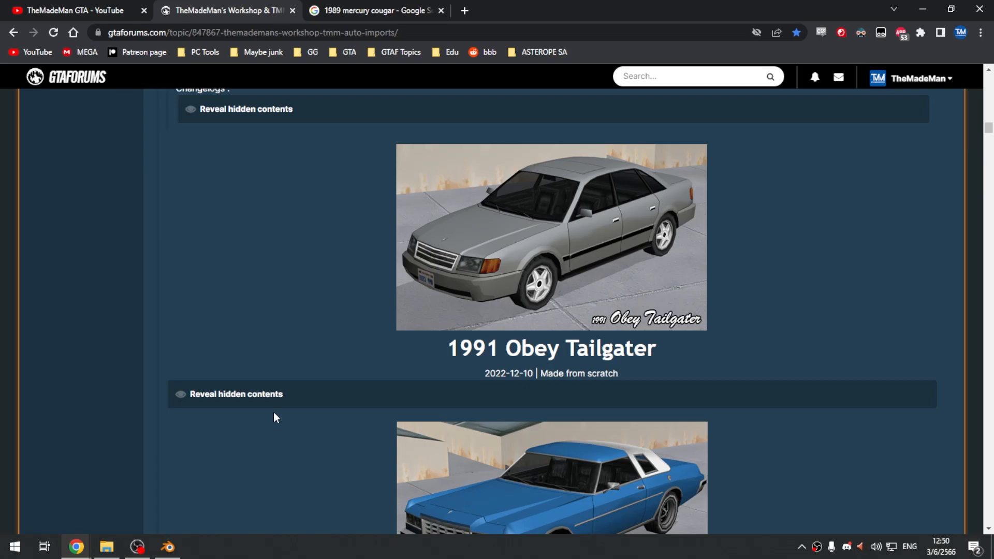
scroll(278, 353, up, 6)
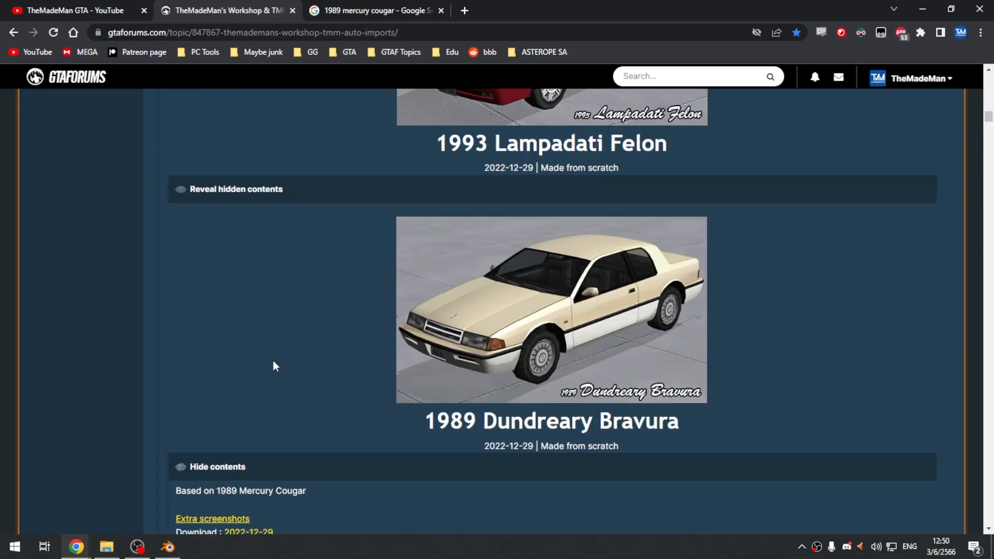
scroll(275, 368, up, 10)
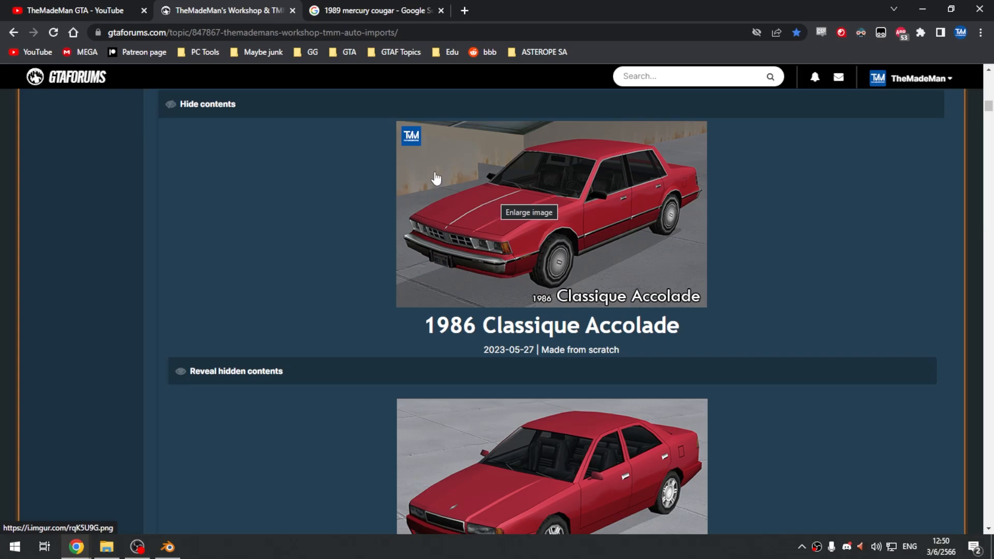
- Close the Mercury Cougar image results and search the web for "google image advanced search" in a new tab
click(413, 12)
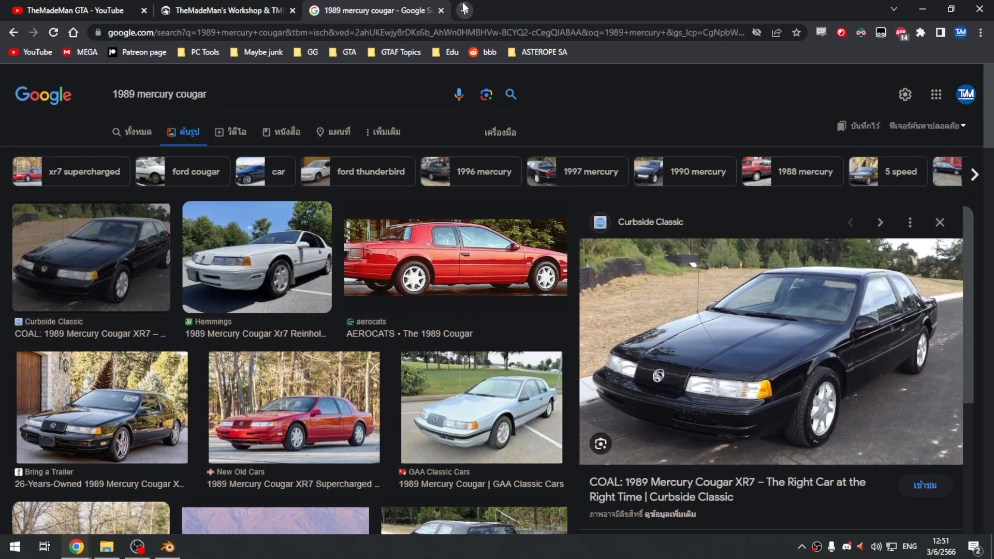
click(465, 11)
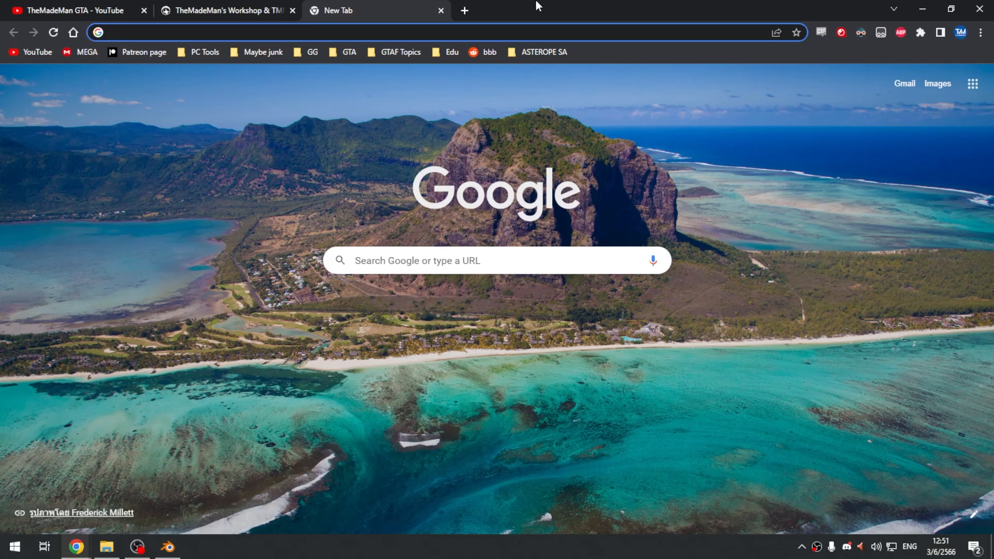
text(google im)
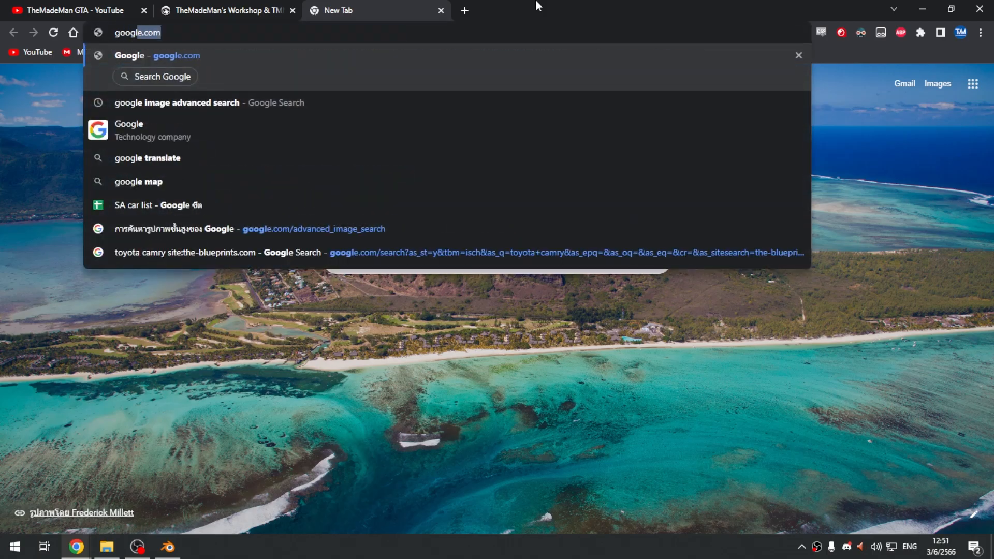
key(Return)
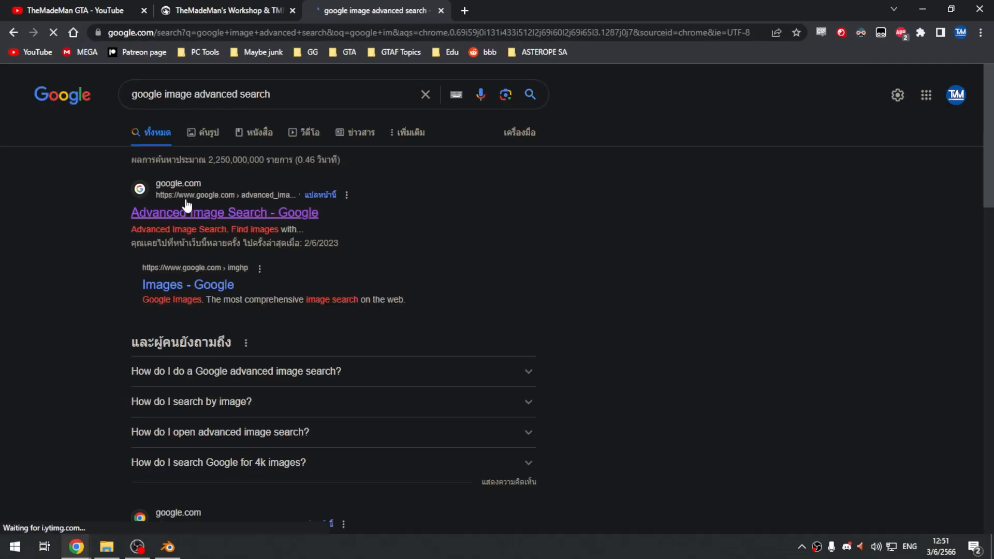
- Open Google's Advanced Image Search page and enter "nissan blueprint" as the words all images must match
click(197, 212)
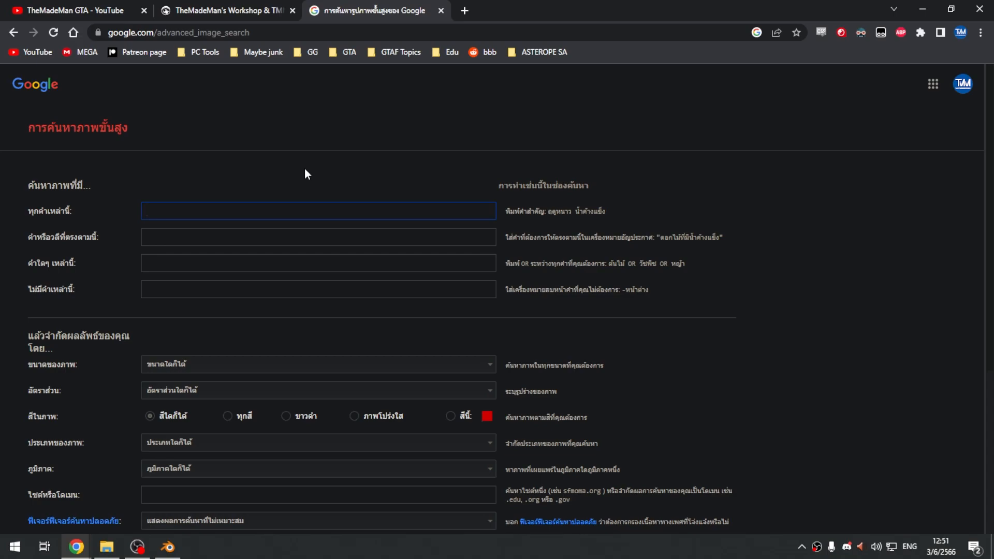
text(t)
key(BackSpace)
text(nissan bleu)
key(BackSpace)
key(BackSpace)
text(ueprint)
- Restrict the image search to images larger than 1024×768 from the-blueprints.com and run it
scroll(244, 309, down, 1)
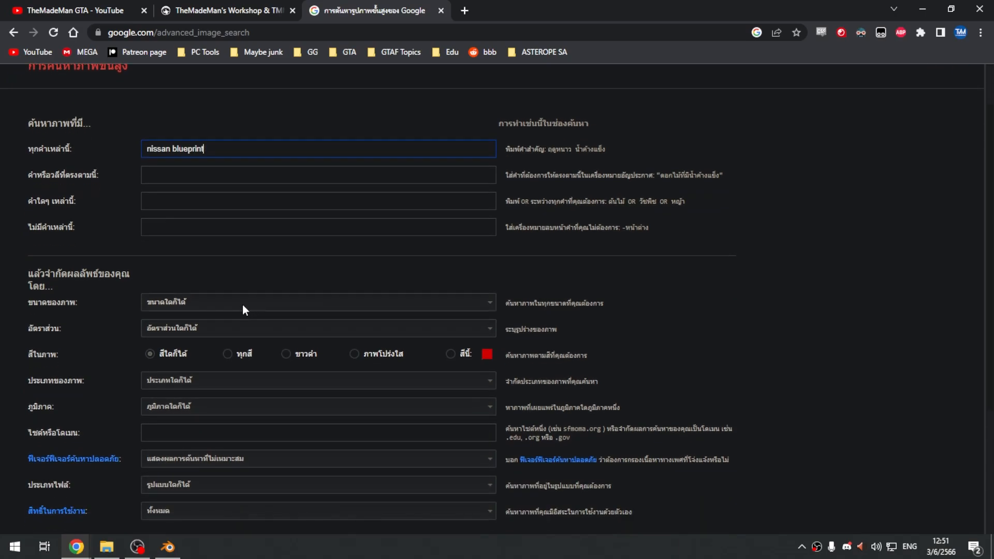
click(244, 305)
scroll(230, 412, up, 2)
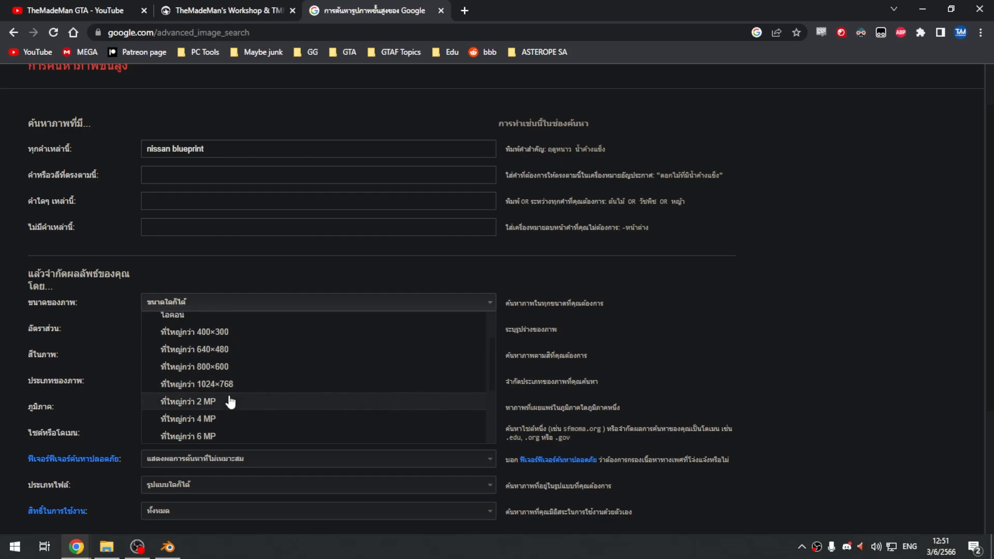
click(230, 383)
scroll(619, 353, down, 2)
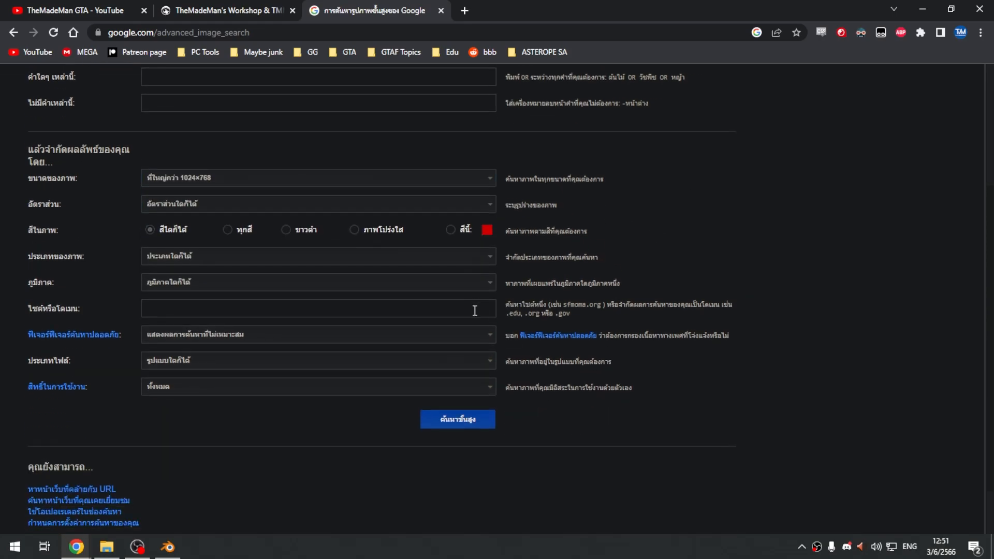
click(474, 311)
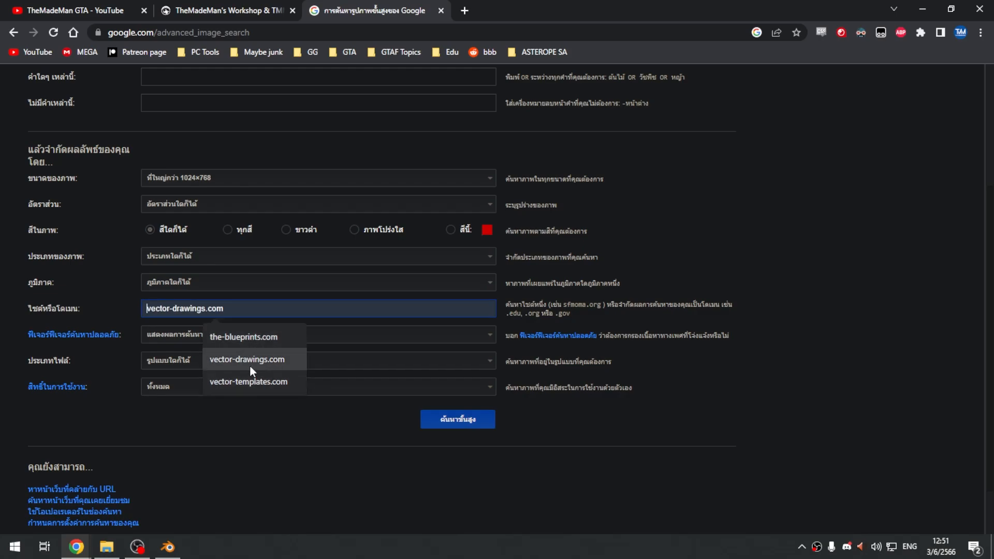
click(279, 331)
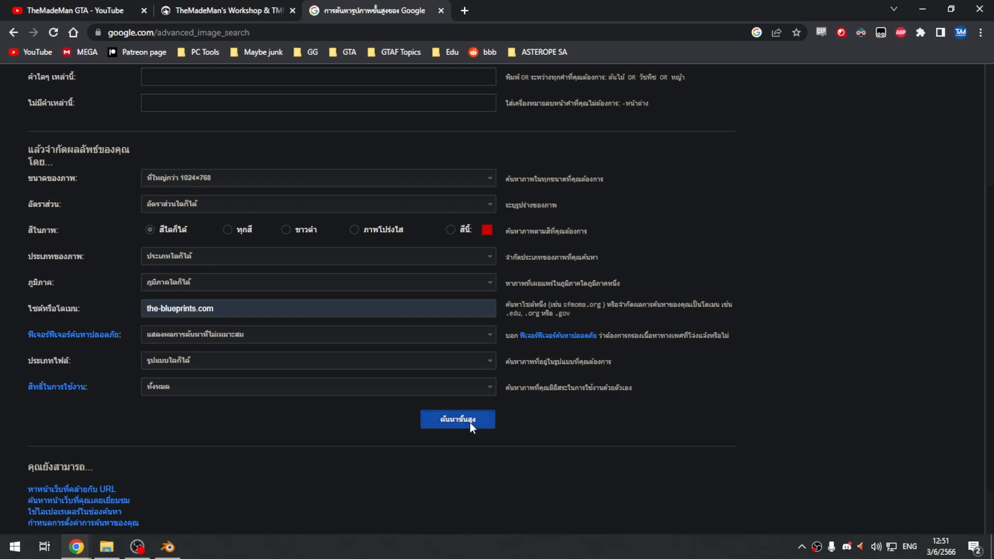
click(471, 423)
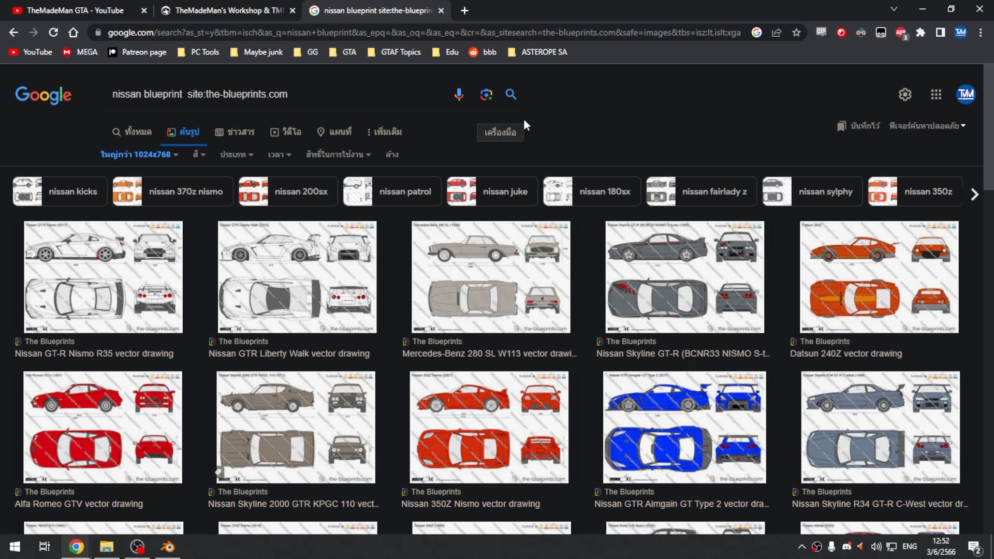
- Browse the Nissan blueprint image results and open the preview of the Nissan Terrano vector drawing
scroll(391, 247, down, 3)
scroll(391, 252, down, 3)
scroll(463, 176, down, 3)
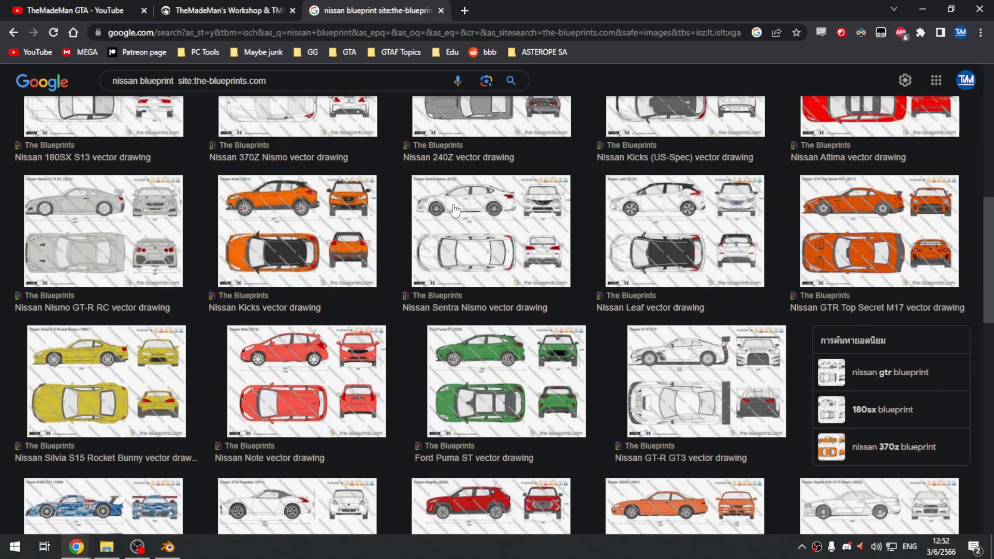
scroll(454, 210, down, 3)
scroll(442, 220, down, 3)
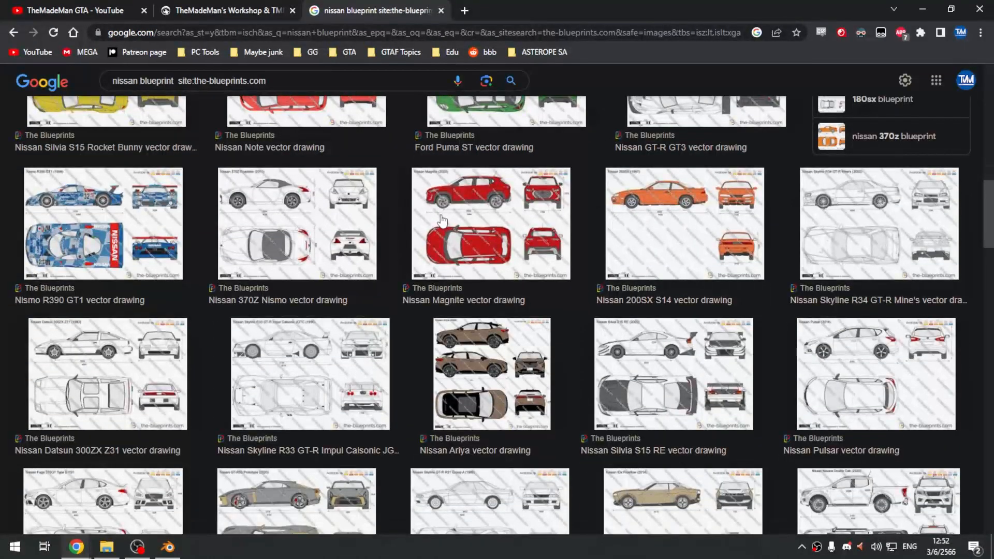
scroll(440, 220, down, 5)
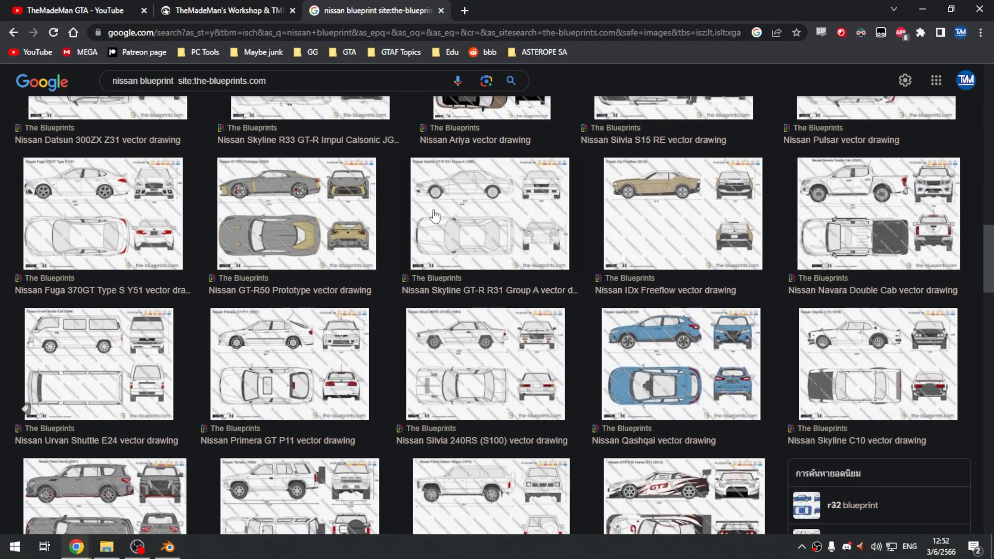
scroll(434, 216, down, 2)
scroll(434, 216, down, 1)
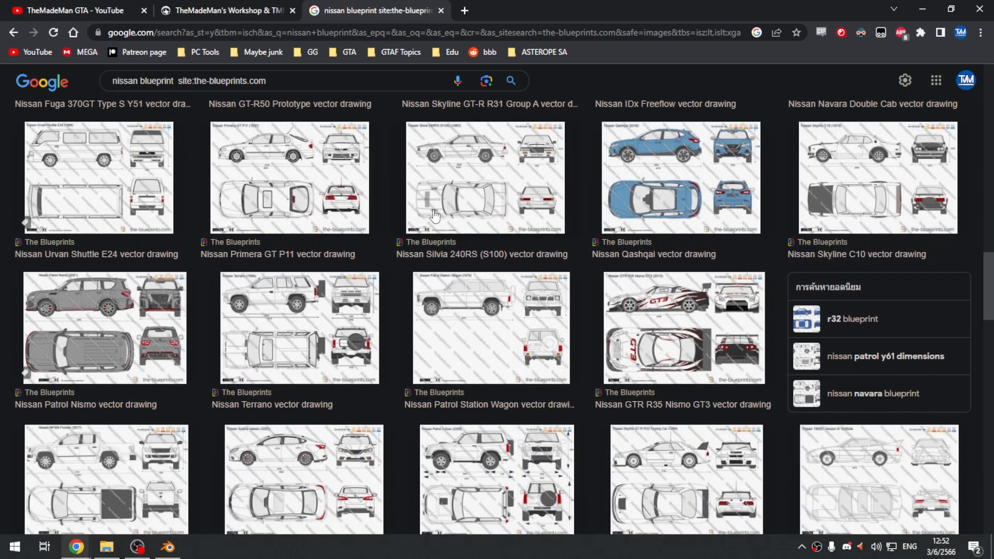
click(336, 290)
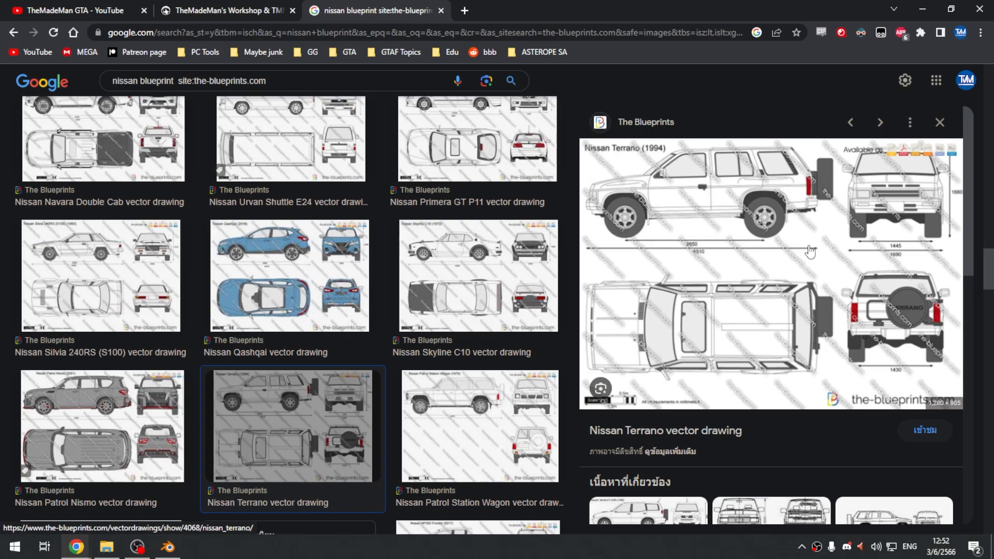
- Close the blueprint results, switch to the browser window with the car references and review the Toyota Camry (1992-1996) blueprint and both Camry photos
click(441, 10)
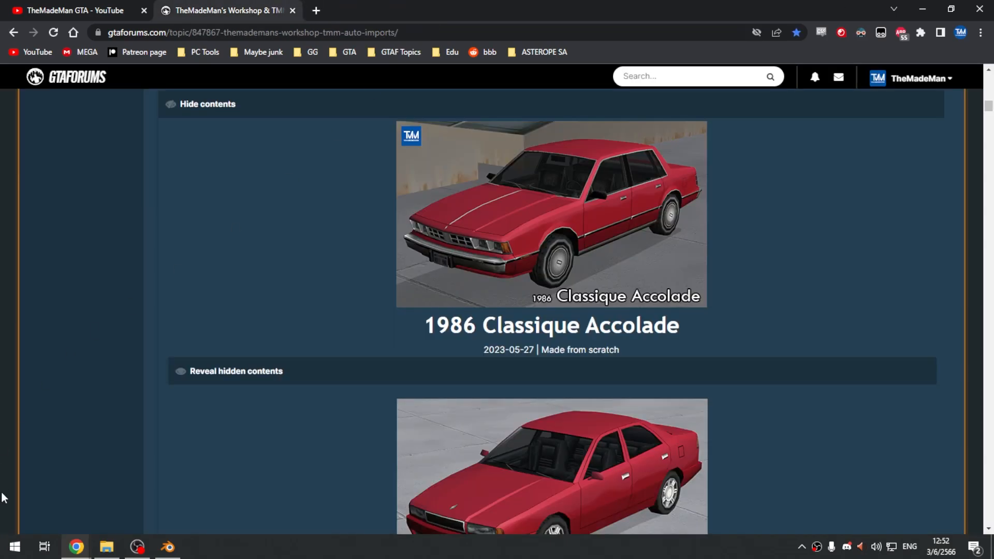
click(202, 492)
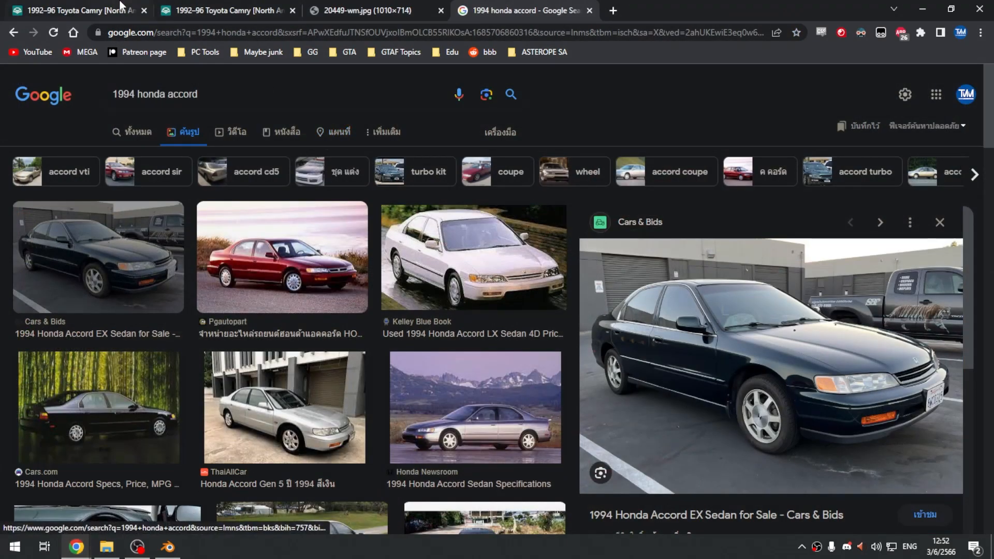
click(434, 9)
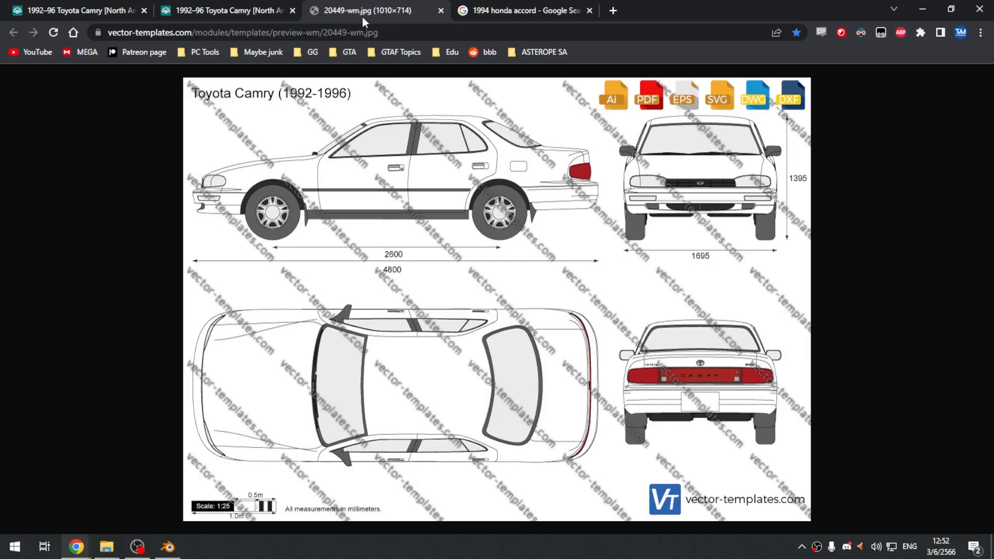
click(228, 11)
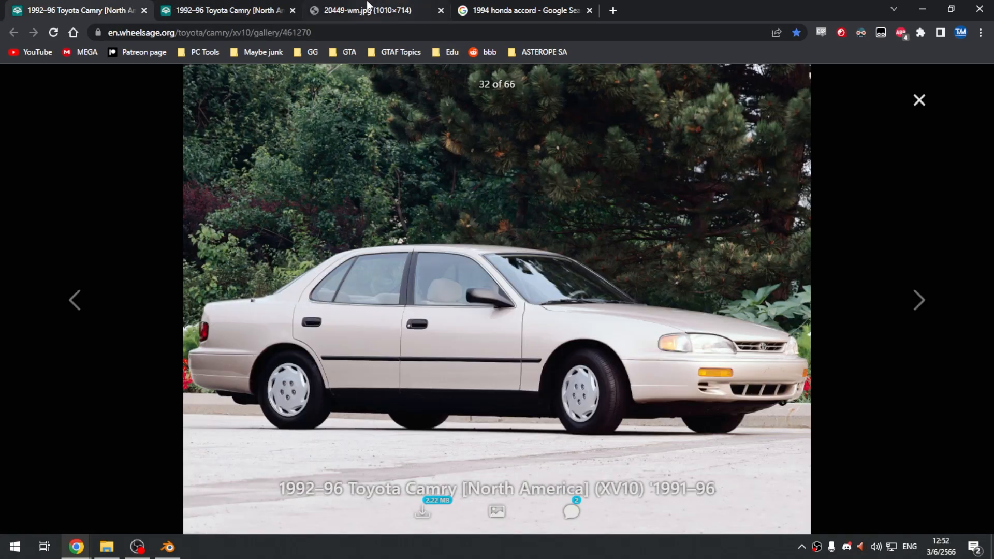
click(273, 6)
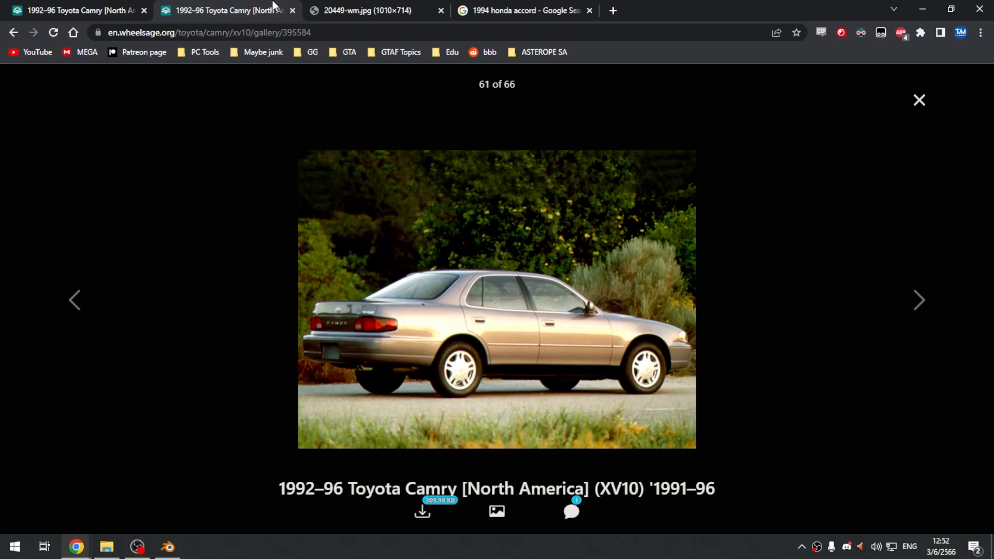
click(399, 7)
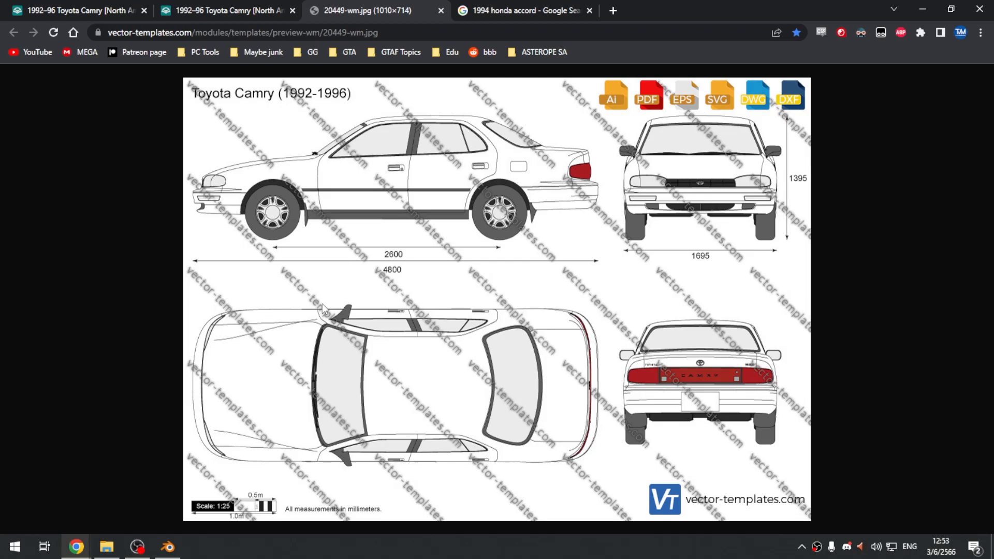
- Go to the 1994 Honda Accord image results and preview the Kelley Blue Book photo of the LX Sedan
click(495, 6)
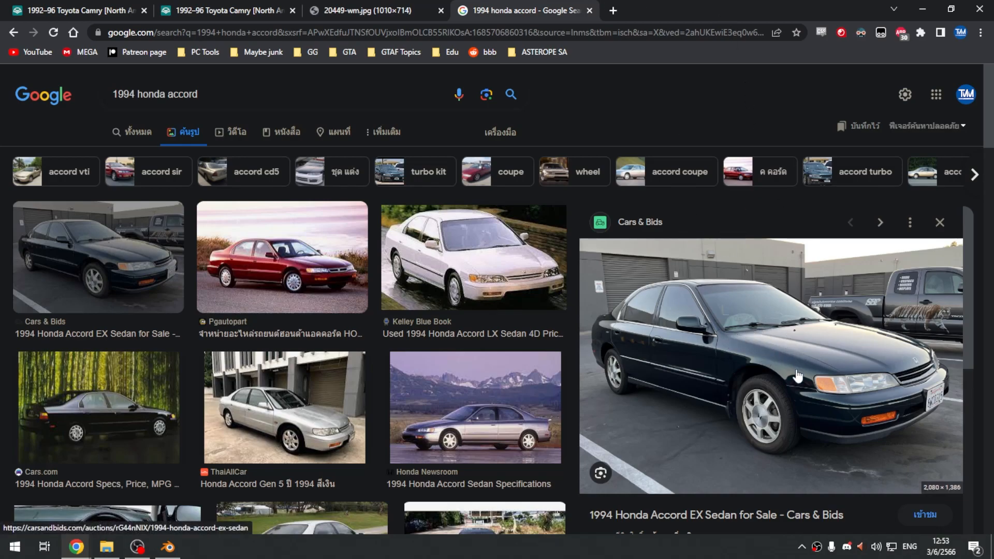
scroll(821, 399, down, 1)
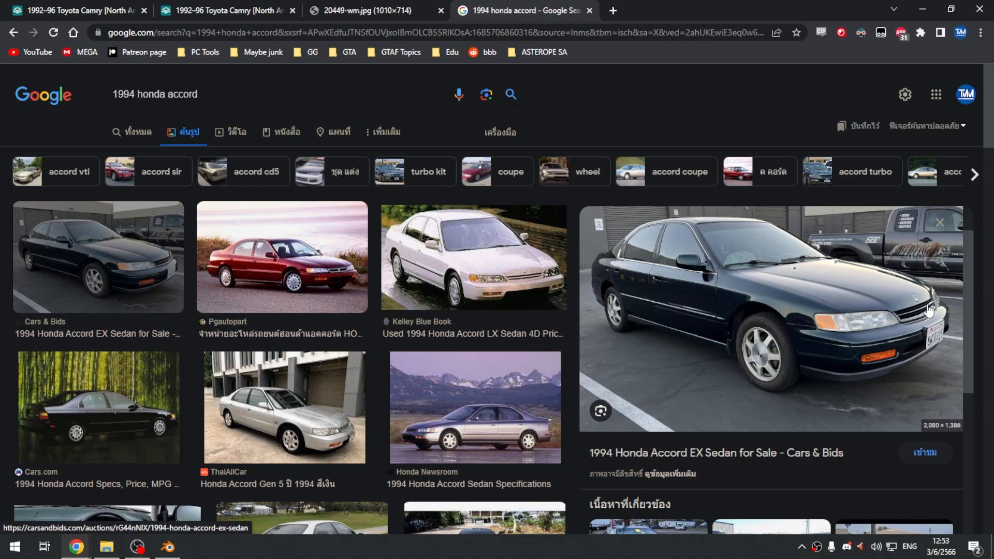
click(504, 277)
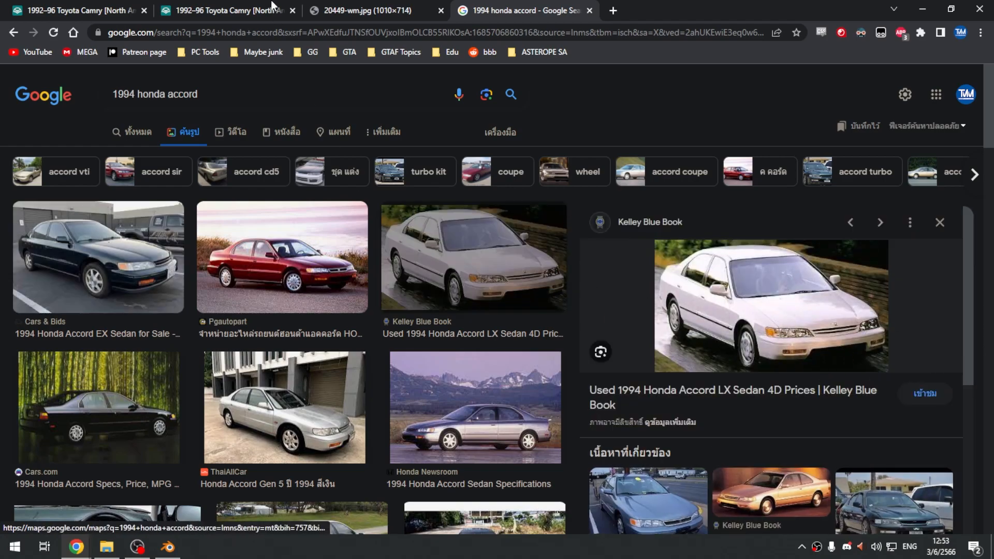
- Compare the Toyota Camry blueprint and photos with the 1994 Honda Accord images
click(353, 7)
click(300, 7)
click(369, 7)
click(82, 8)
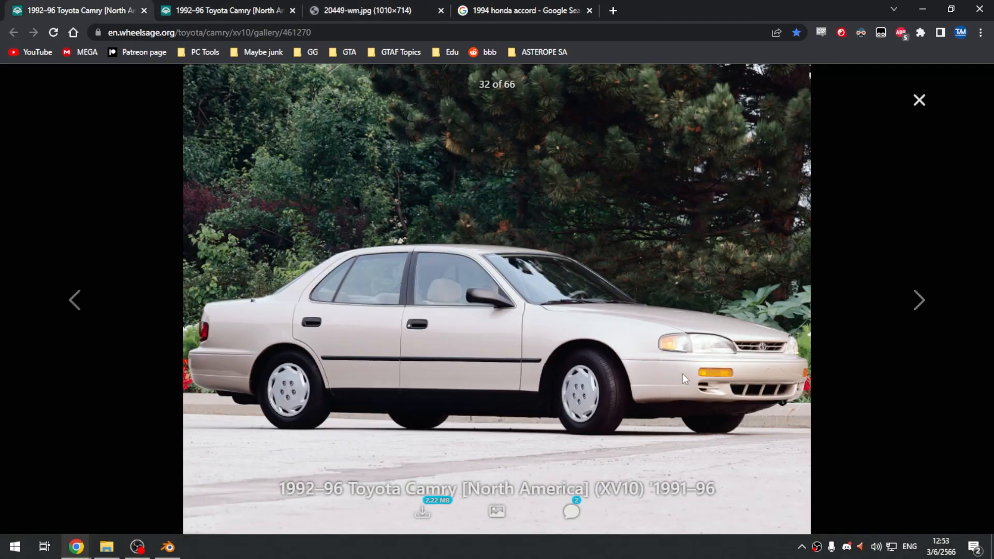
click(466, 11)
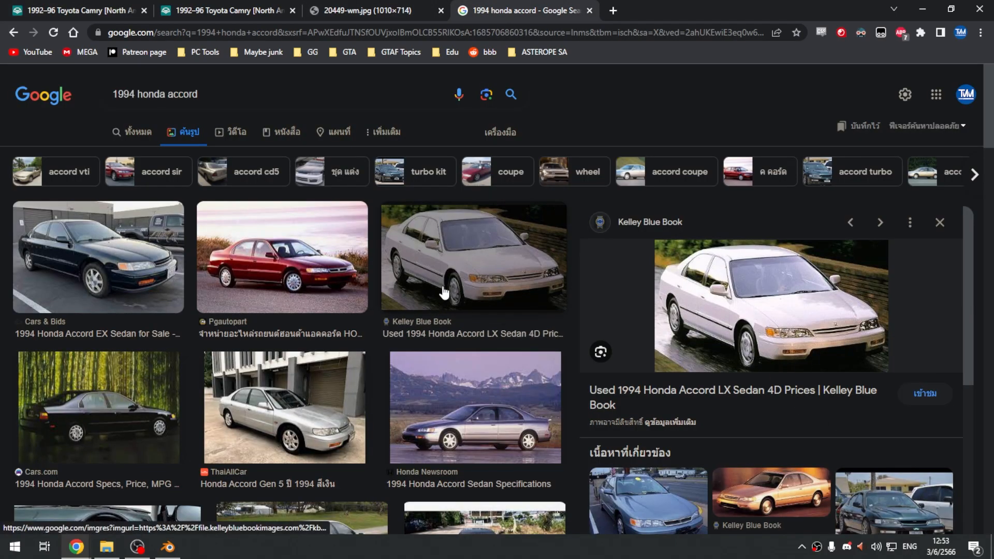
scroll(246, 311, down, 1)
scroll(247, 311, up, 1)
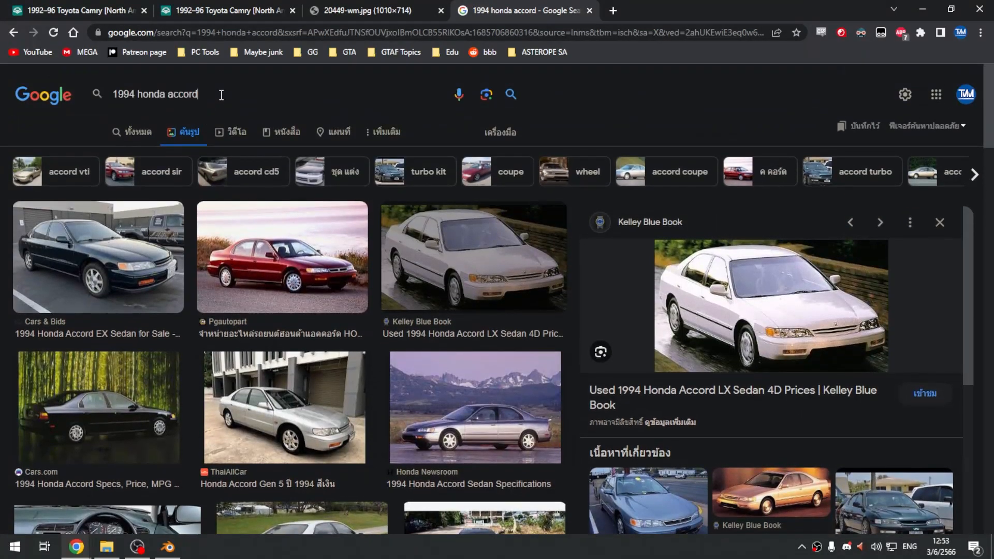
- Search Google Images for "1992 mitsubishi galant rear"
click(225, 94)
drag(228, 87, 126, 77)
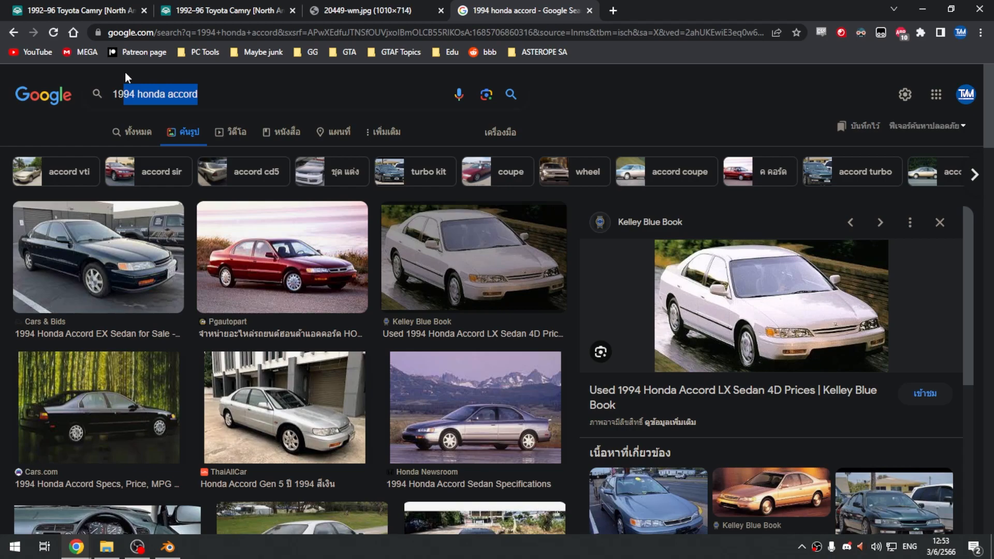
text(\92)
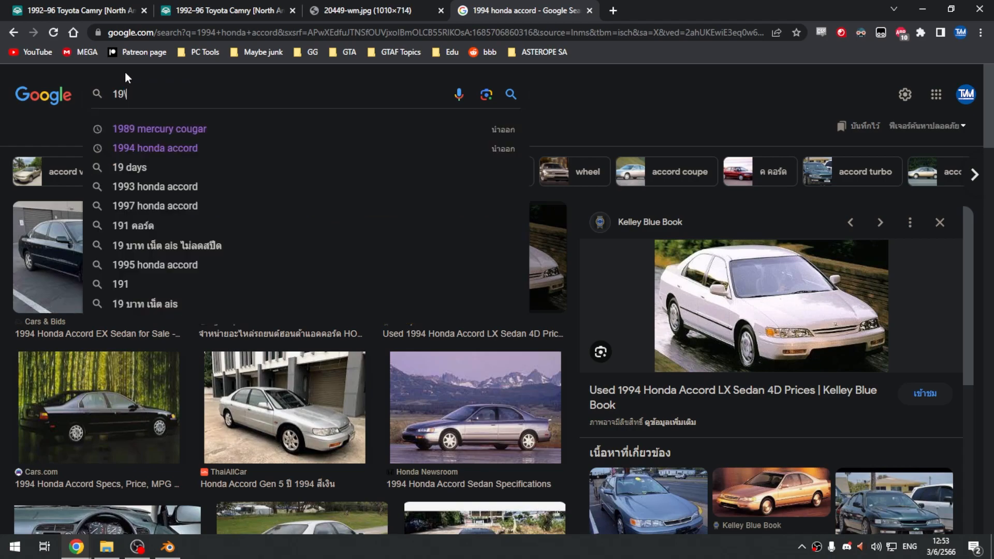
key(ctrl+a)
text(1992)
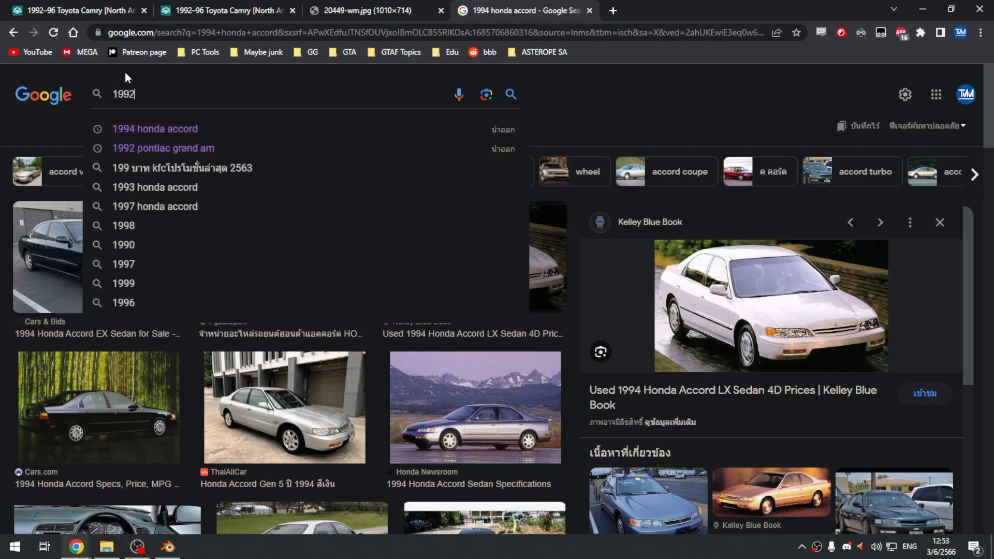
key(BackSpace)
text(3)
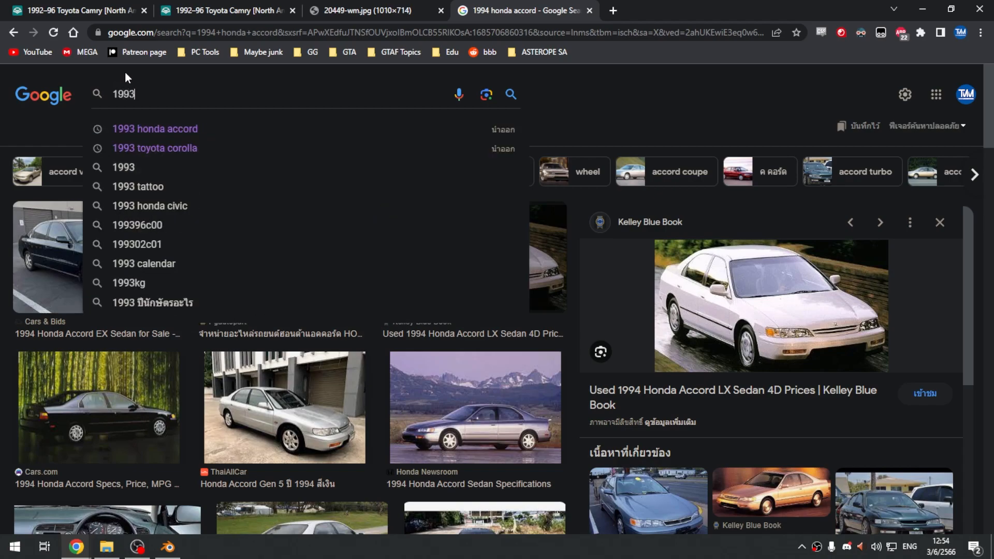
key(BackSpace)
text(2 )
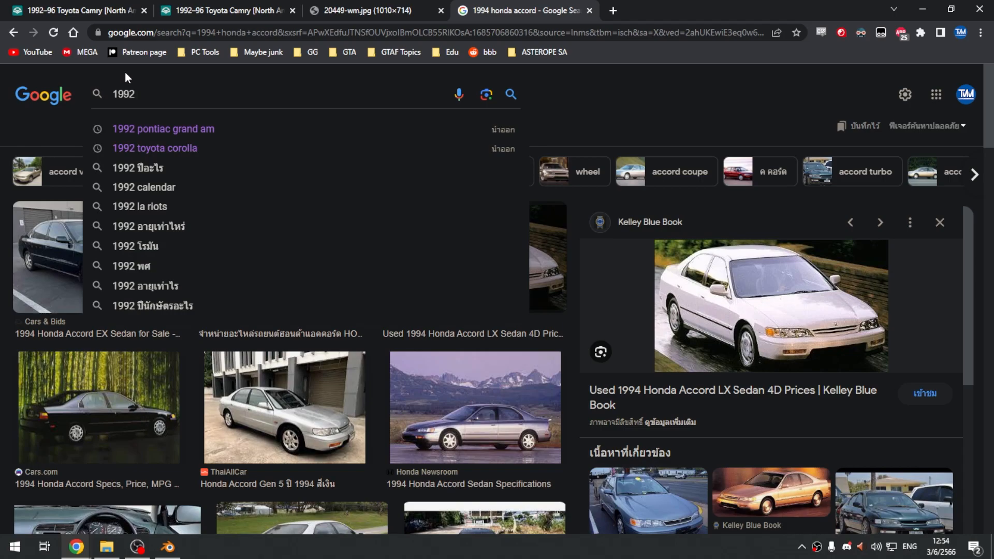
text(mitsubishi e)
key(BackSpace)
text(gala)
key(Down)
key(Down)
key(Up)
text(rear)
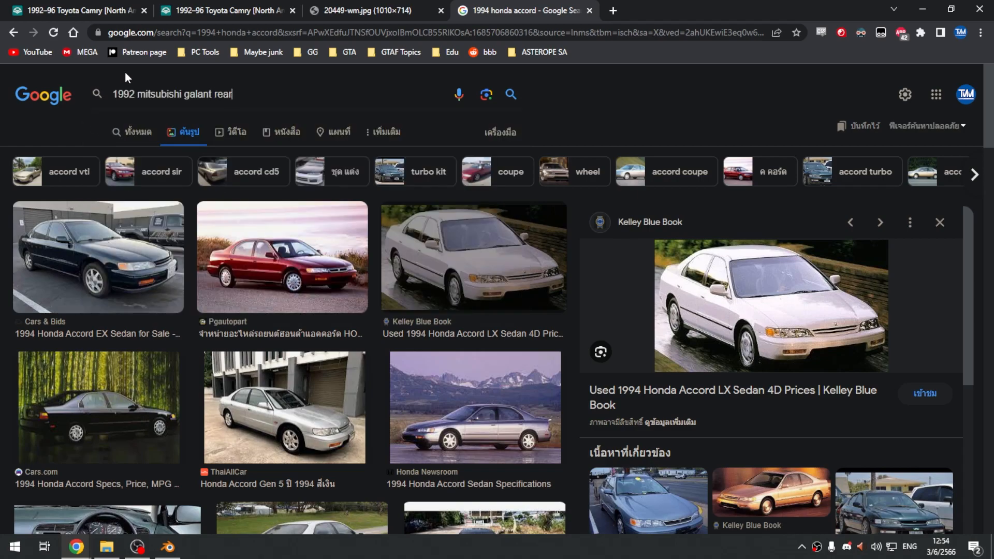
click(511, 95)
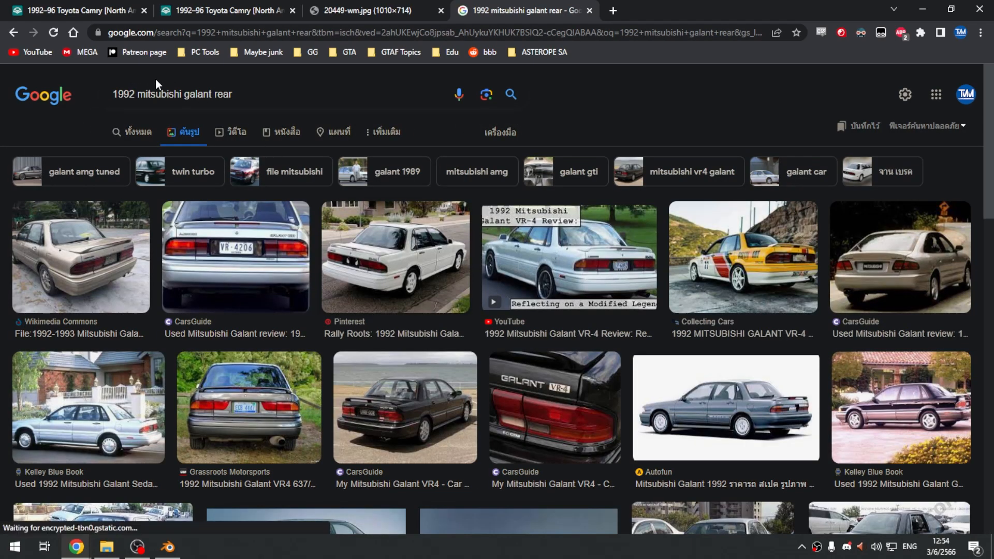
- Search images for "1993 mitsubishi galant rear" and compare the Japanese Classics Galant VR-4 rear photo with the Toyota Camry blueprint
click(133, 93)
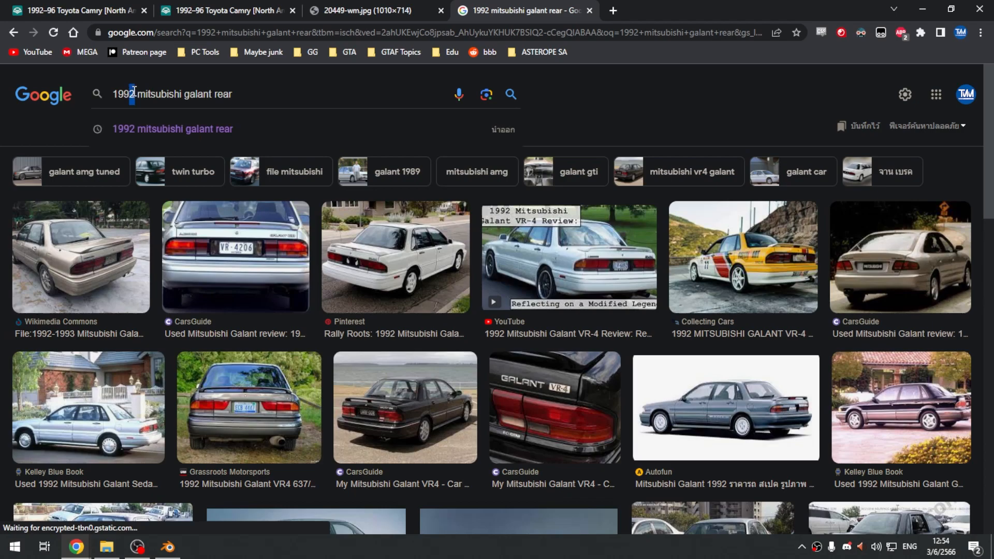
text(3)
key(Return)
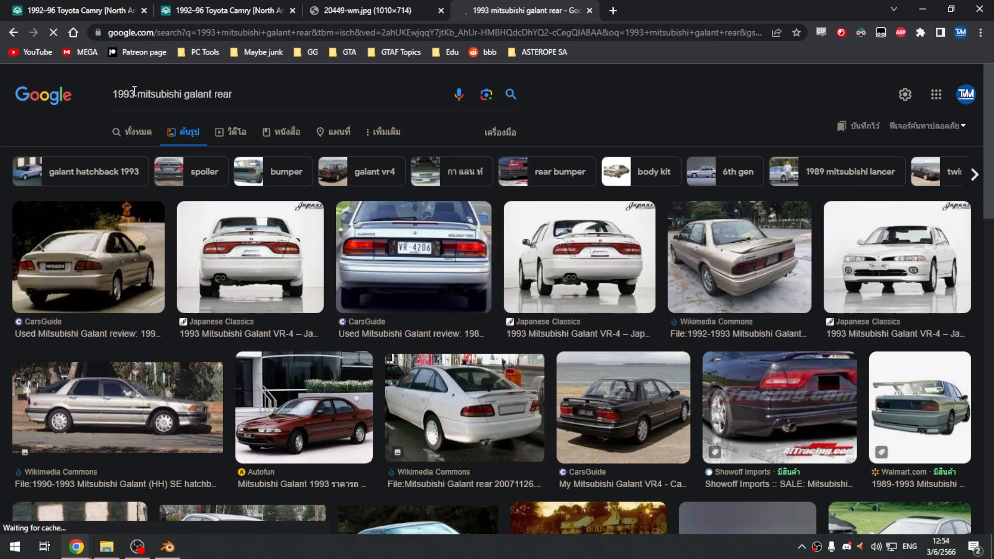
click(282, 260)
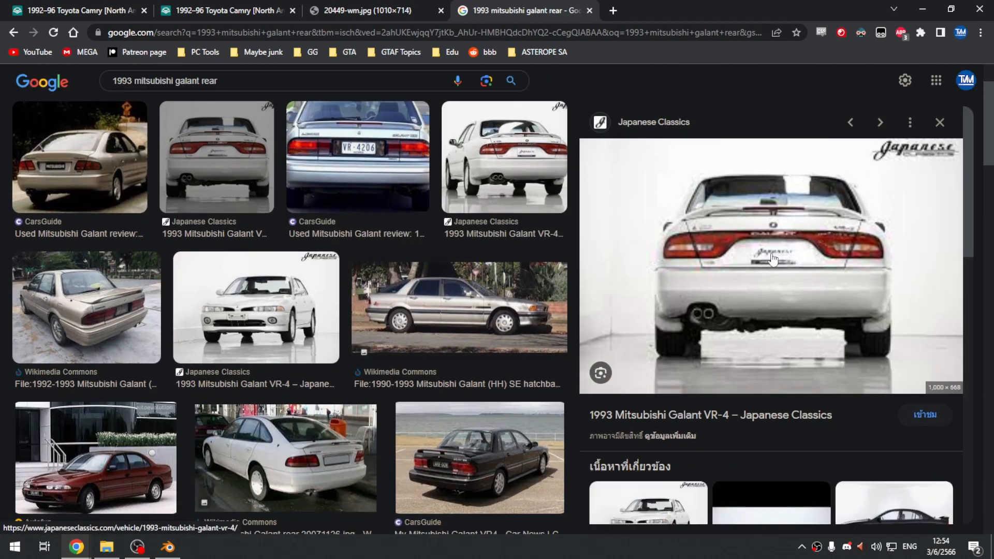
click(405, 7)
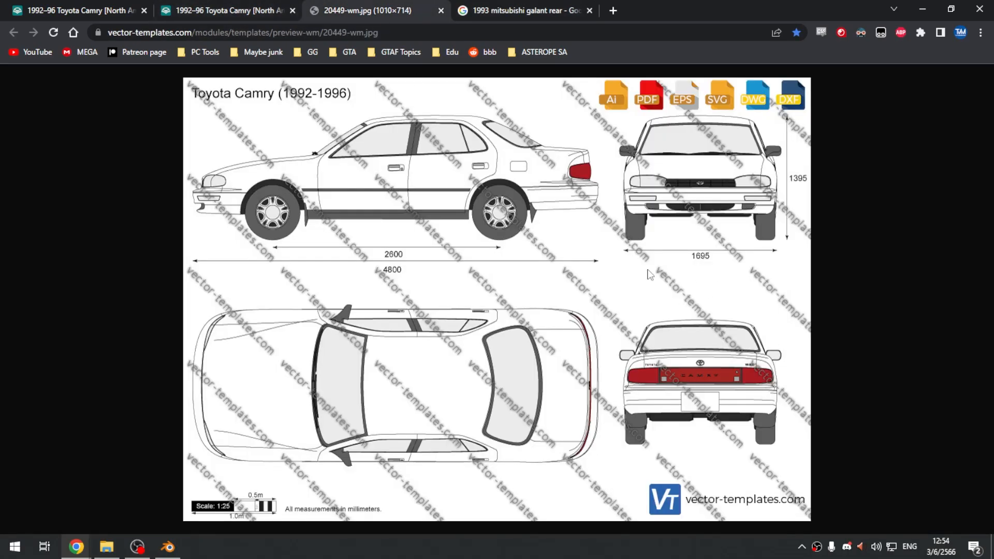
- Capture a screen snip of the 1993 Mitsubishi Galant VR-4 rear photo from the Japanese Classics preview
click(494, 9)
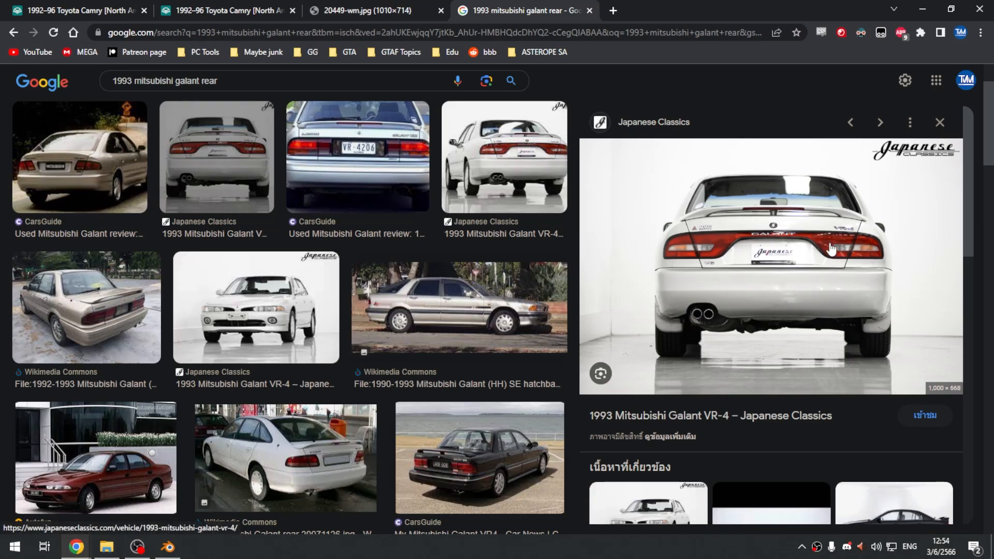
scroll(711, 369, down, 1)
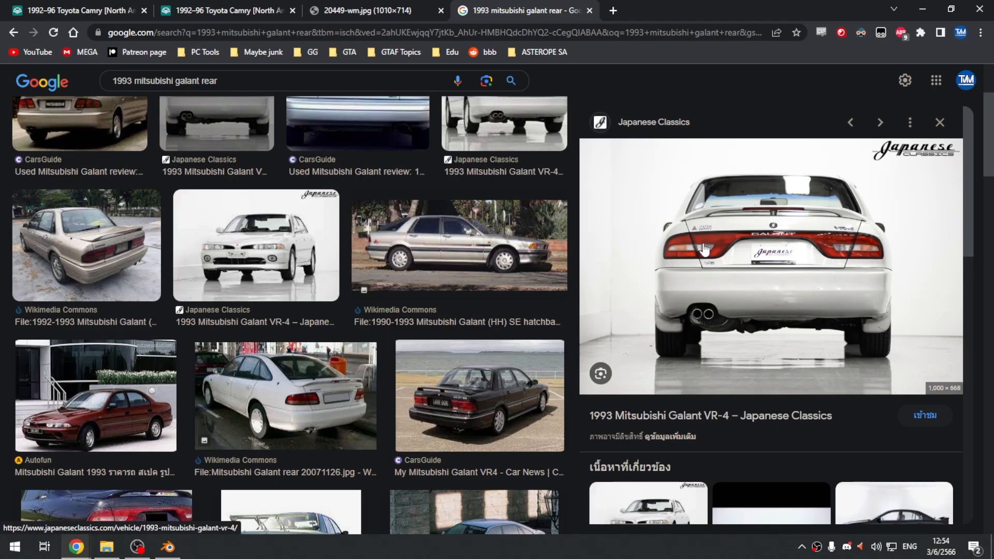
right_click(714, 219)
key(super+shift+s)
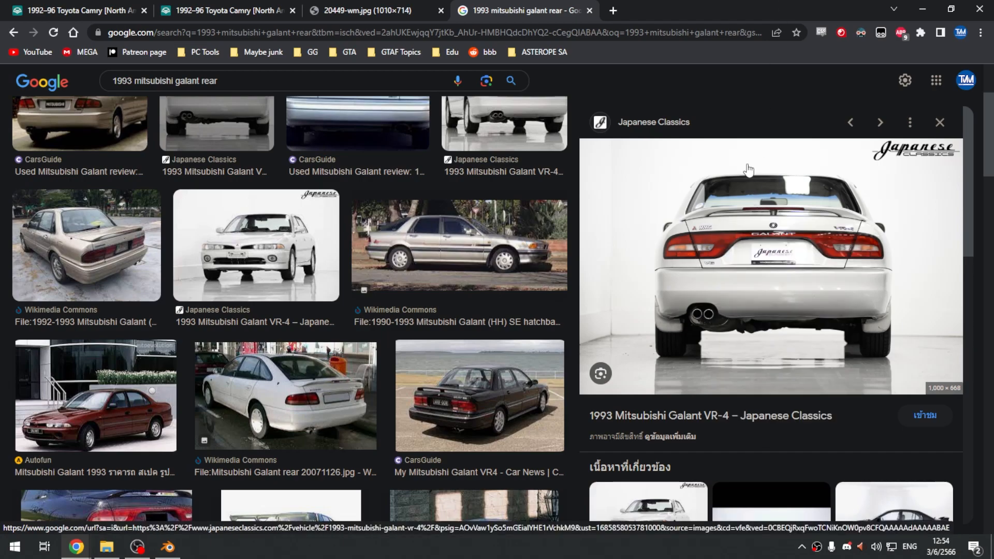
drag(619, 152, 939, 386)
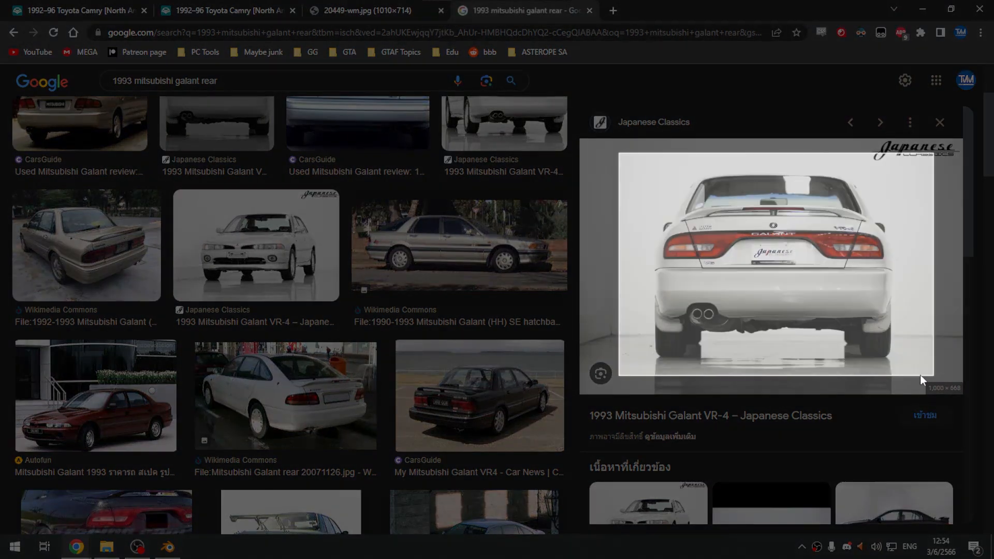
- Switch to Paint, paste the captured Galant photo, and crop the canvas to the pasted image
key(super)
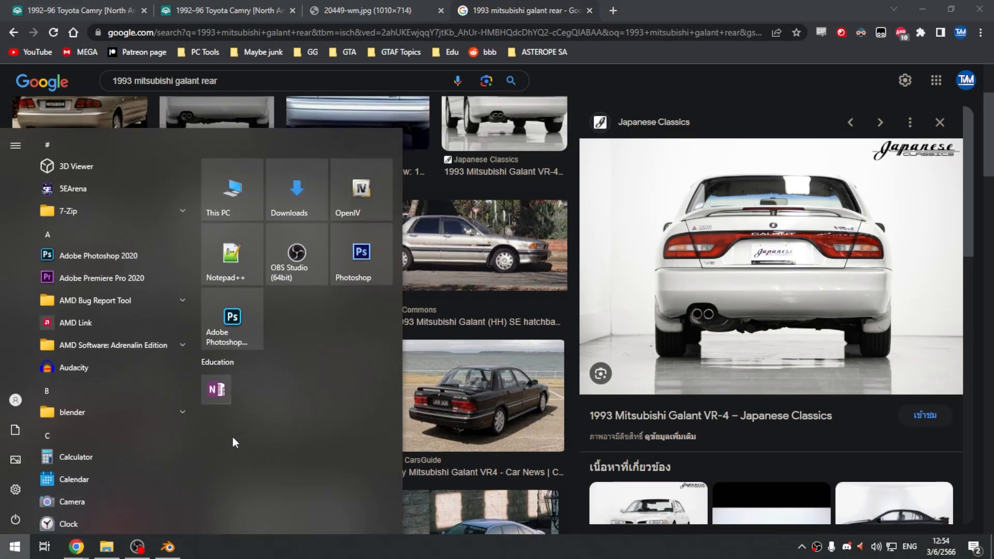
text(paoin)
key(BackSpace)
key(BackSpace)
key(BackSpace)
text(in)
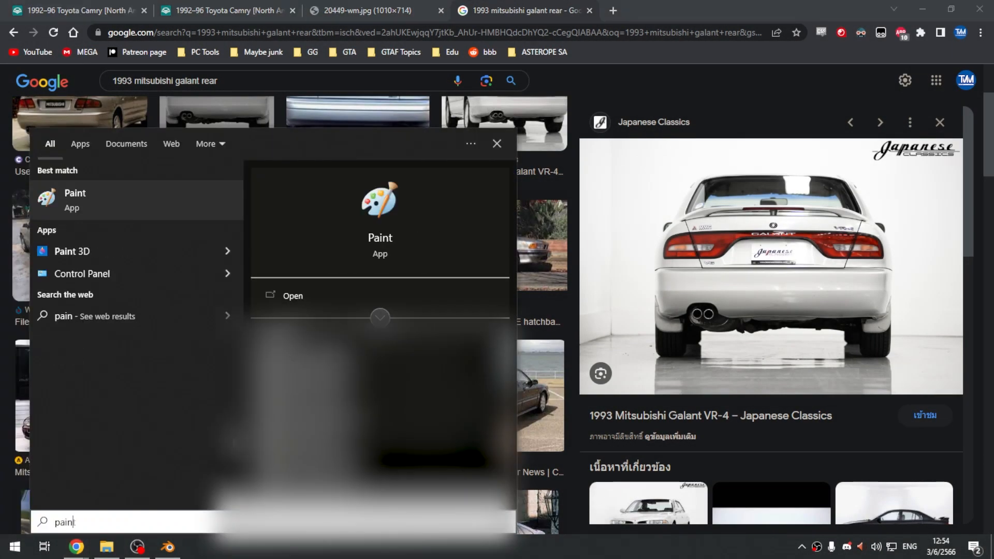
click(147, 205)
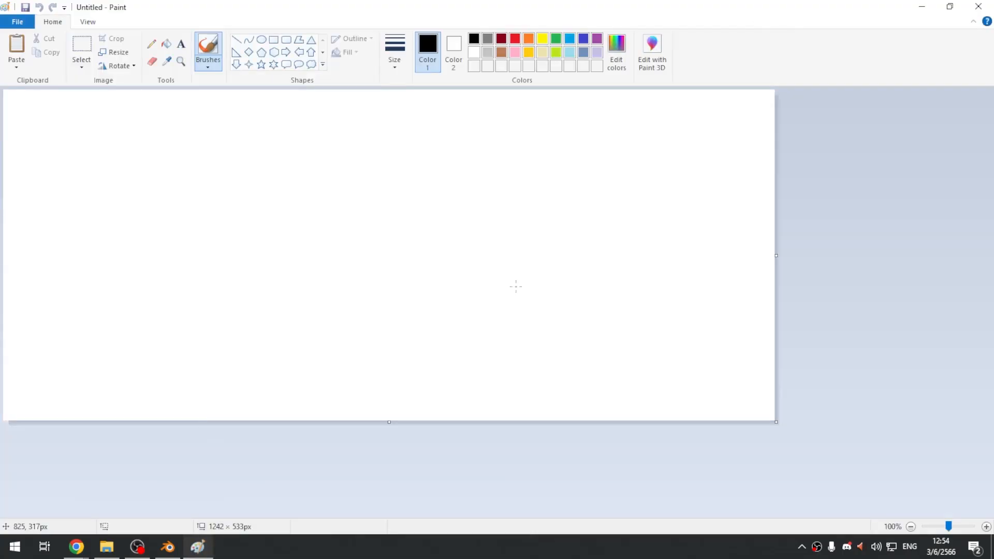
key(ctrl+v)
click(112, 38)
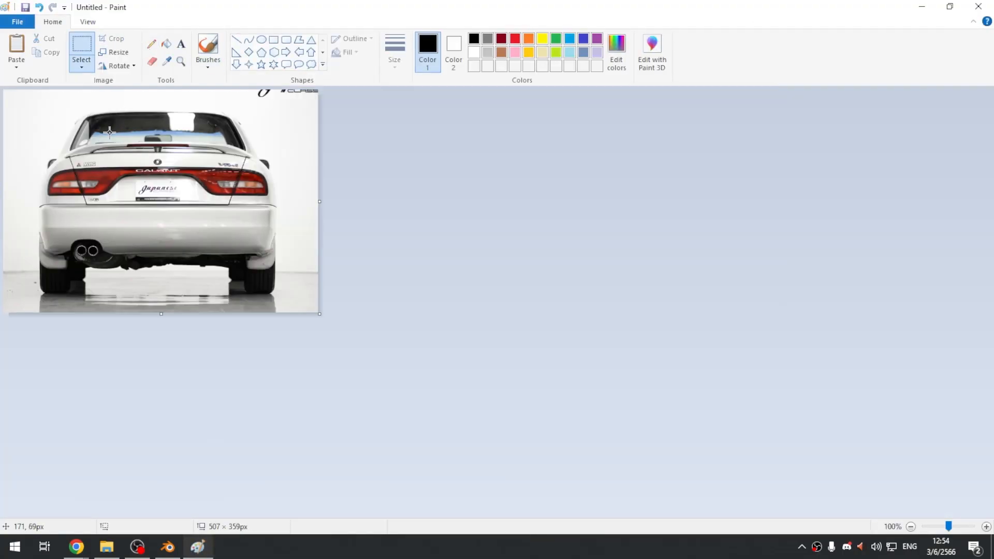
- Sample dark red from the Galant's left taillight and brush it over that taillight's clear and amber lenses
ctrl+scroll(132, 161, up, 3)
ctrl+scroll(139, 185, down, 1)
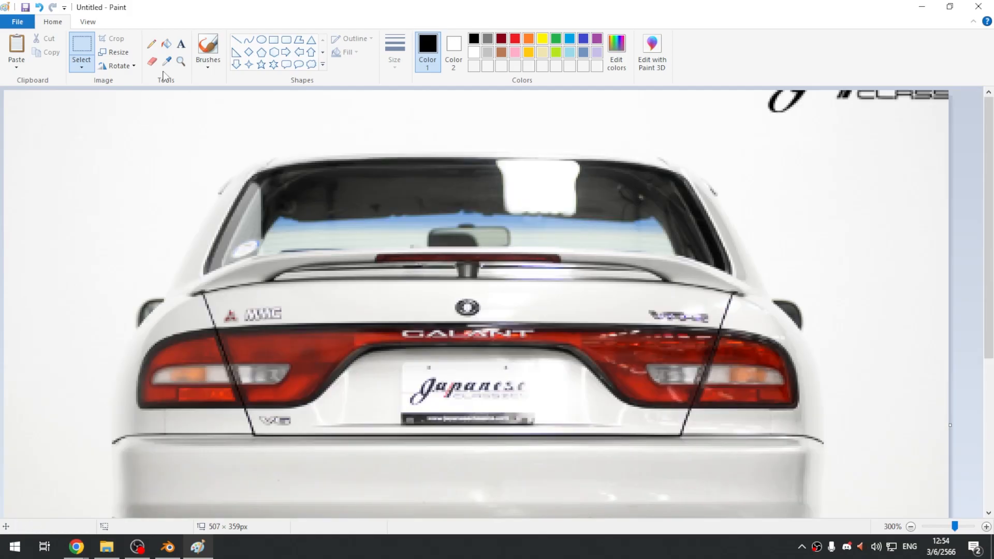
click(166, 61)
click(297, 365)
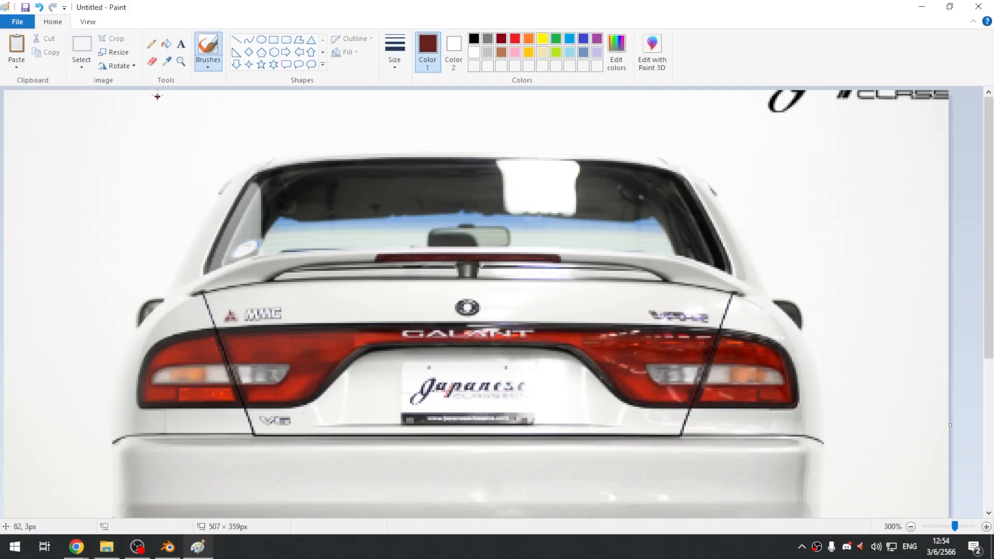
click(514, 39)
click(166, 60)
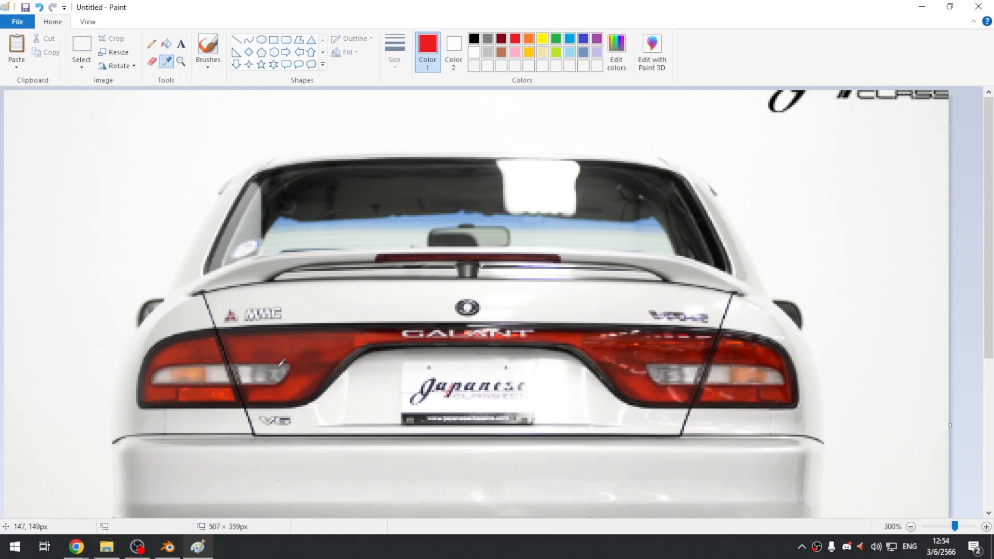
click(301, 374)
click(394, 52)
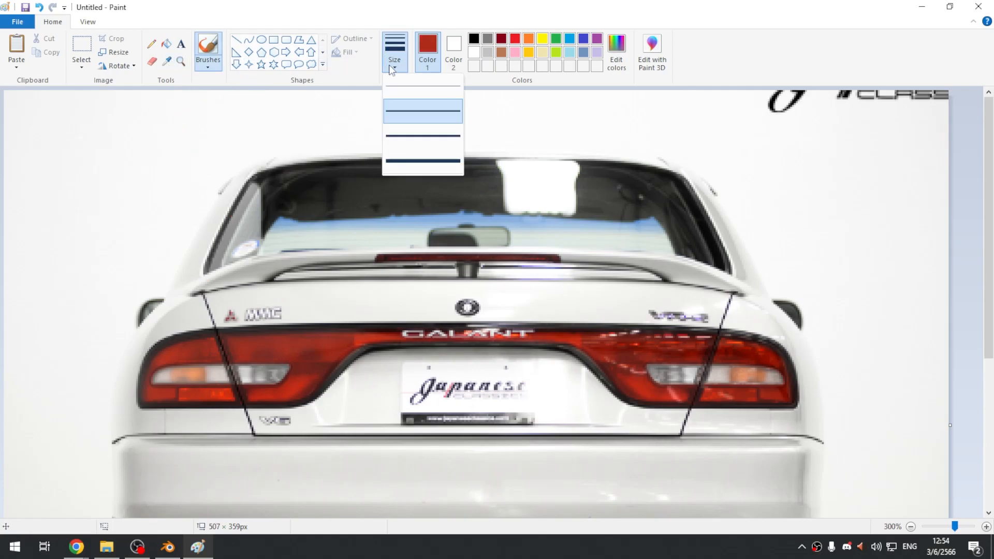
mouse_move(239, 369)
mouse_down()
mouse_move(269, 368)
mouse_move(256, 383)
mouse_move(241, 378)
mouse_up()
mouse_move(159, 381)
mouse_down()
mouse_move(212, 370)
mouse_move(199, 386)
mouse_move(170, 386)
mouse_up()
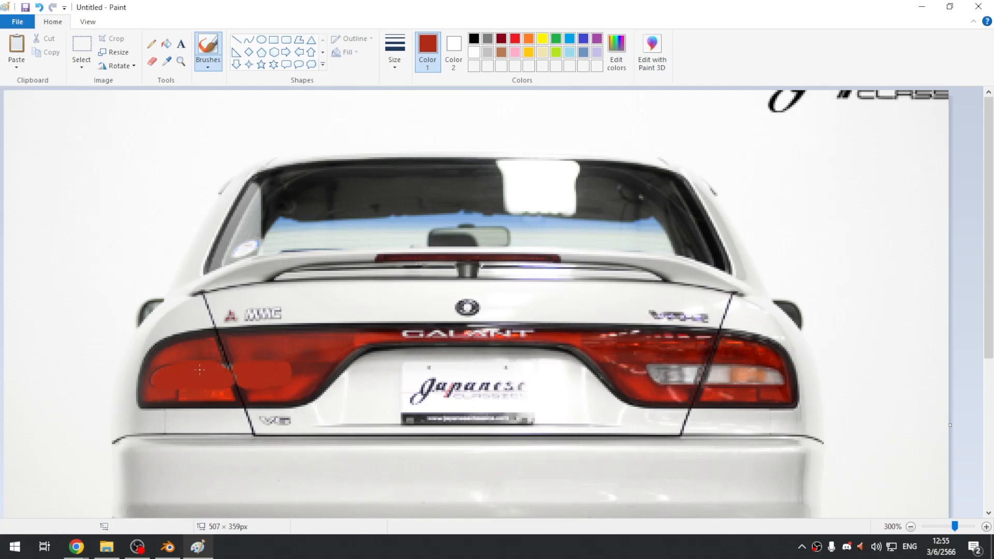
- Paint an orange strip along the bottom of the left taillight's outer section and a white strip along its inner section
click(527, 41)
drag(144, 394, 239, 395)
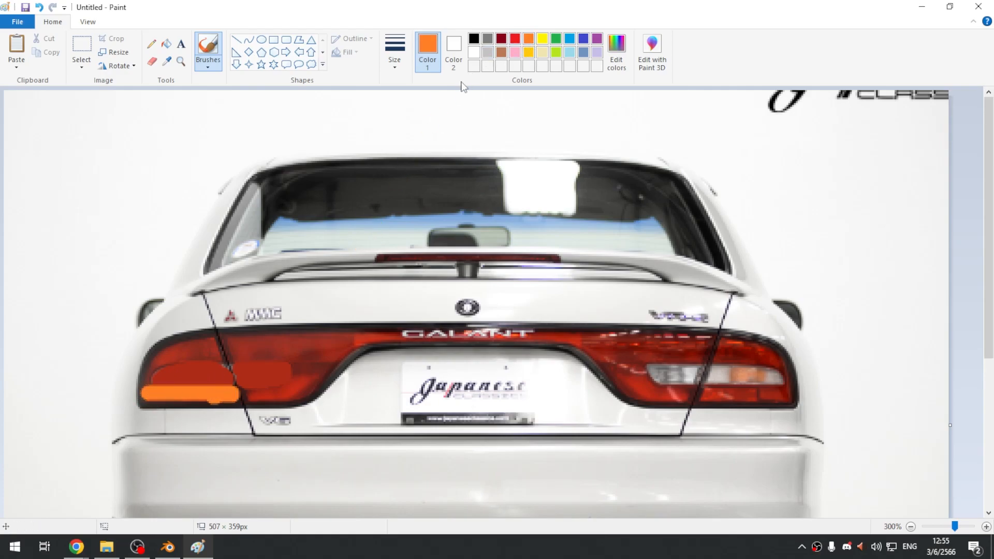
key(ctrl+z)
drag(146, 395, 234, 395)
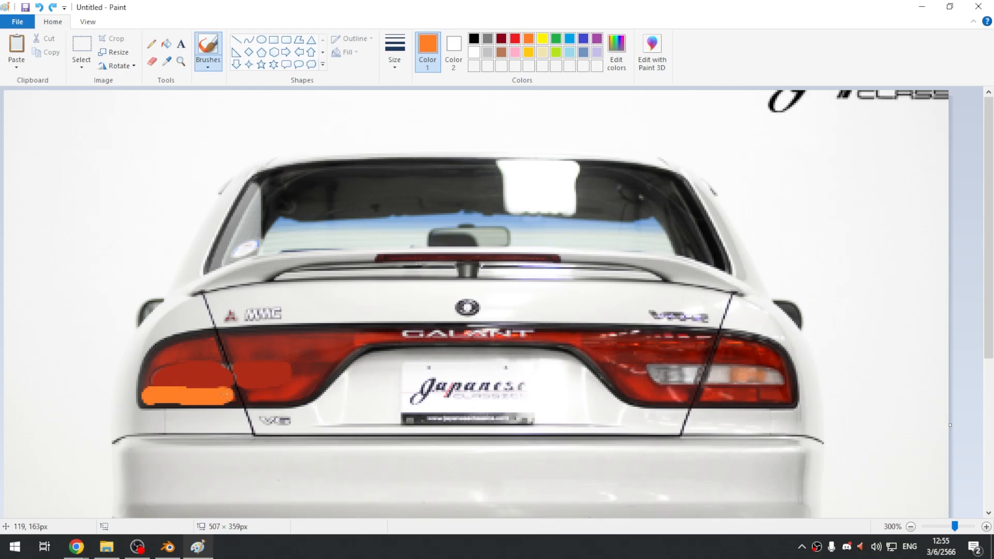
click(474, 52)
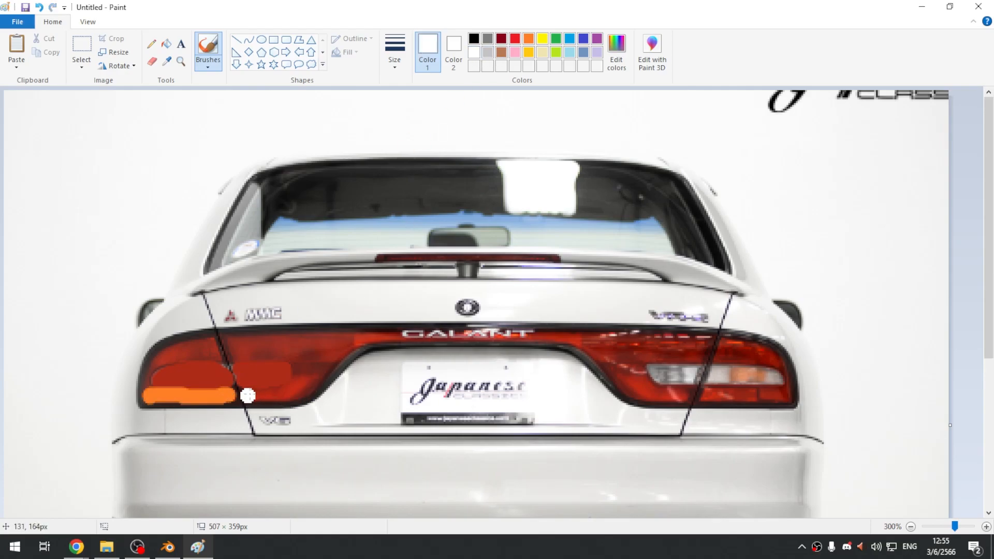
drag(251, 394, 300, 393)
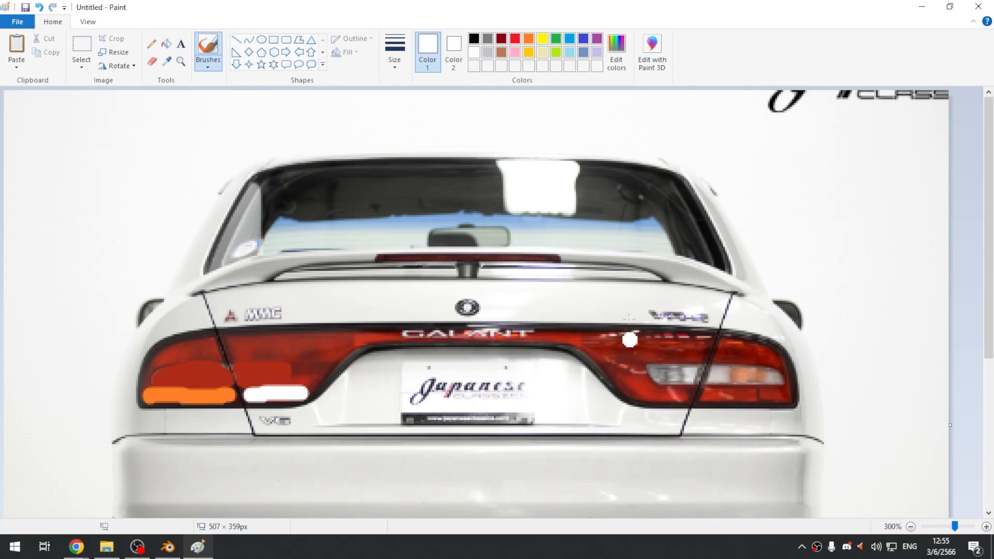
- Examine the repainted Galant taillight and compare it with the Toyota Camry rear photo and the original Galant photo
ctrl+scroll(200, 381, up, 2)
ctrl+scroll(302, 350, up, 1)
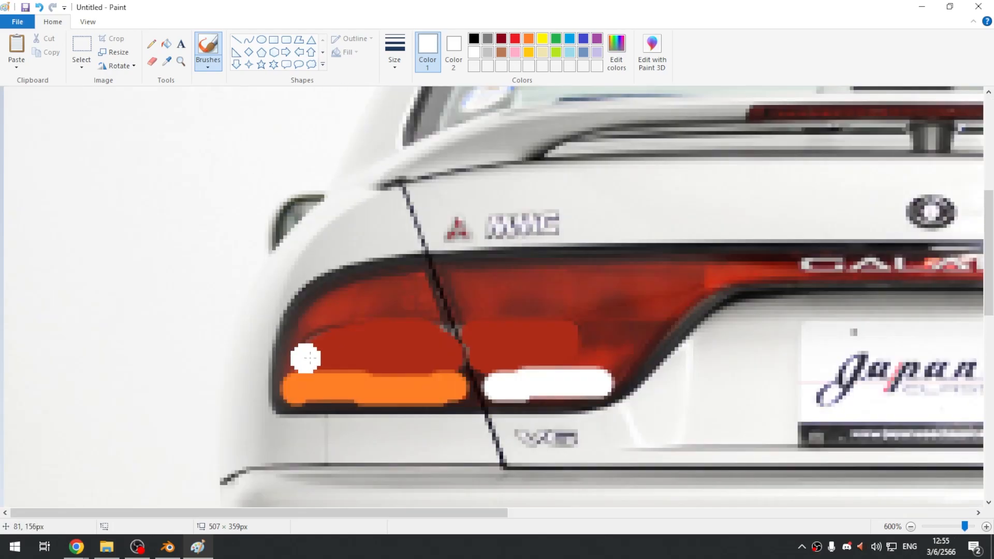
scroll(432, 352, down, 2)
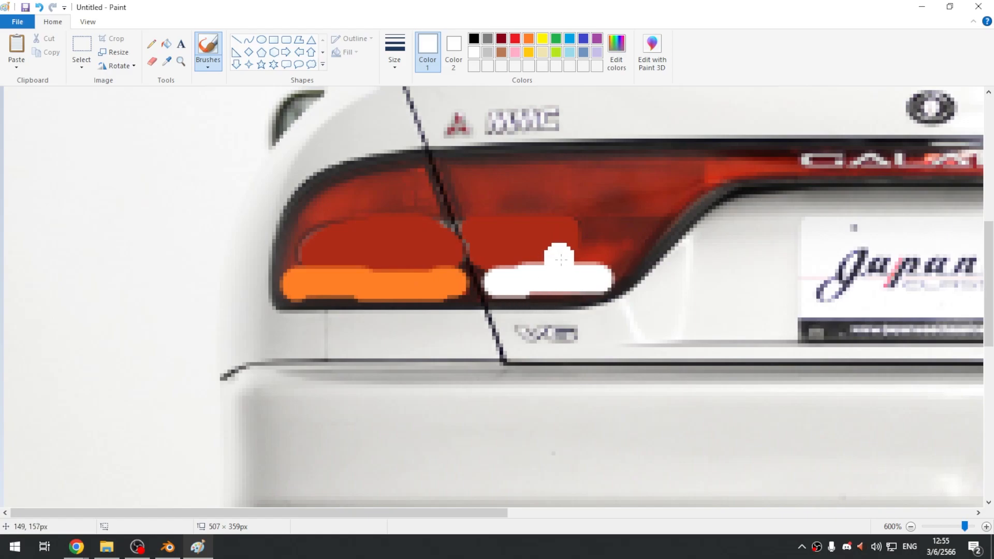
ctrl+scroll(498, 279, down, 2)
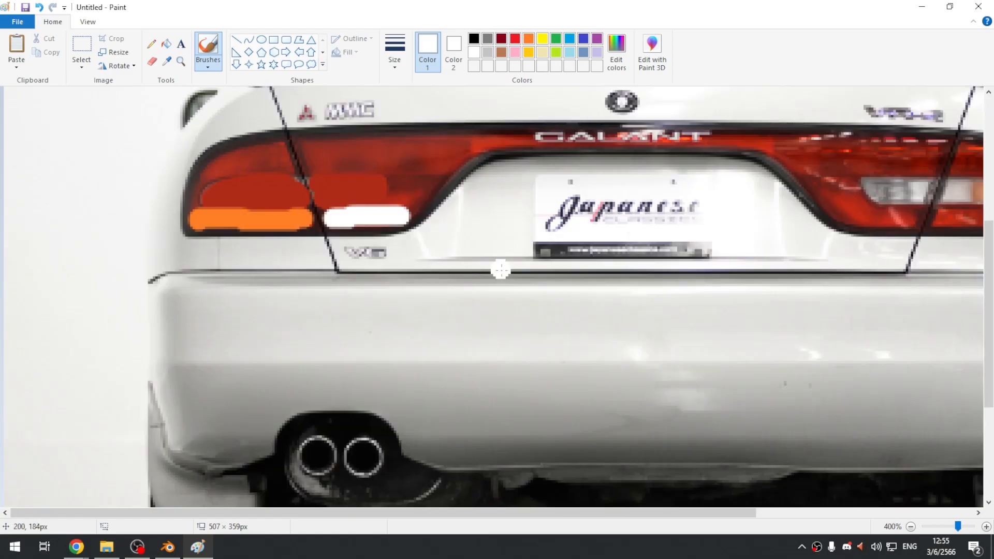
ctrl+scroll(498, 280, down, 1)
scroll(498, 280, up, 2)
mouse_move(76, 547)
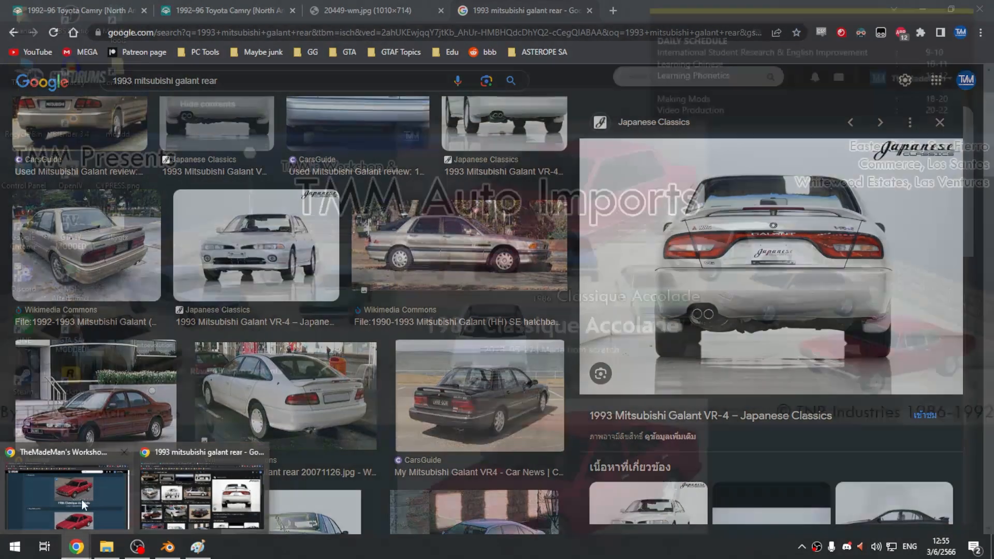
click(82, 499)
click(77, 547)
click(216, 508)
click(167, 6)
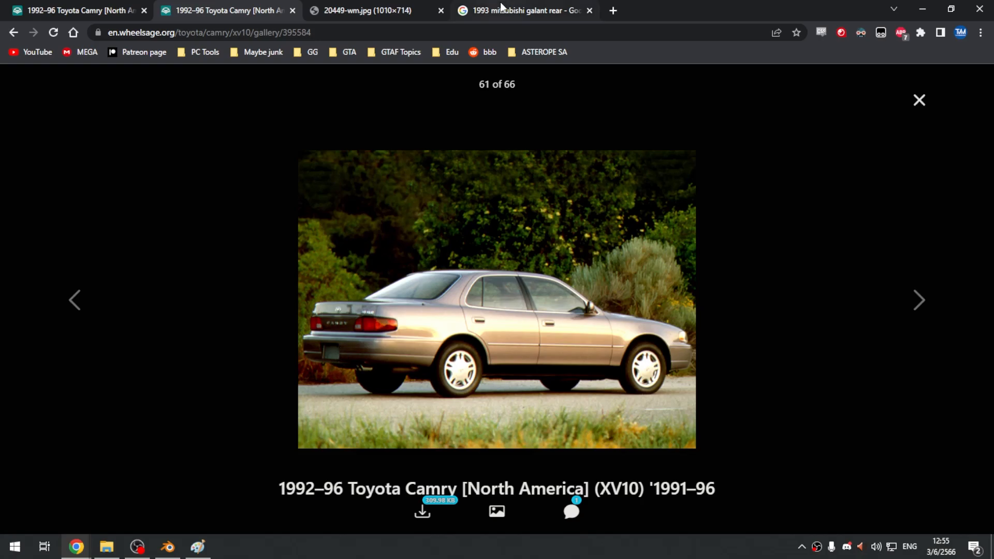
click(500, 10)
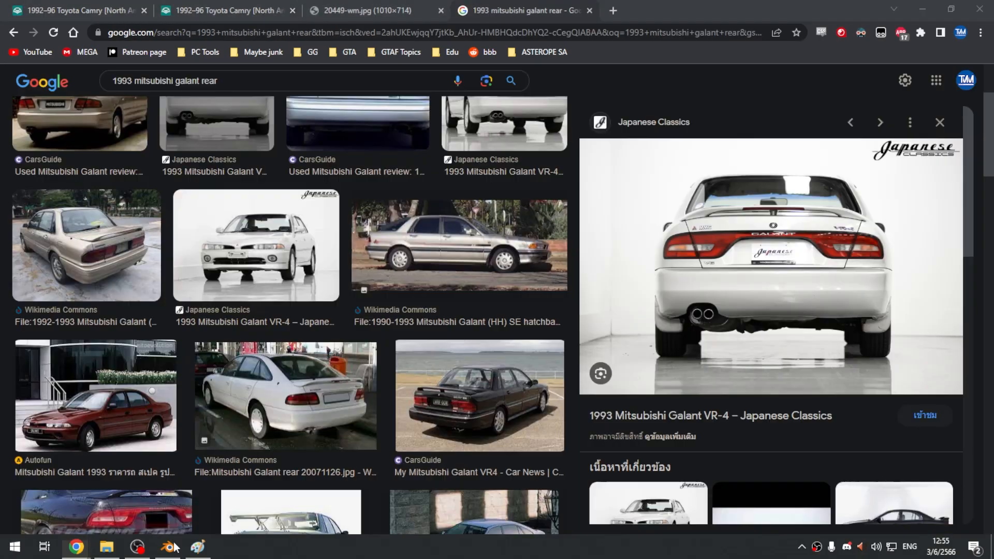
click(196, 547)
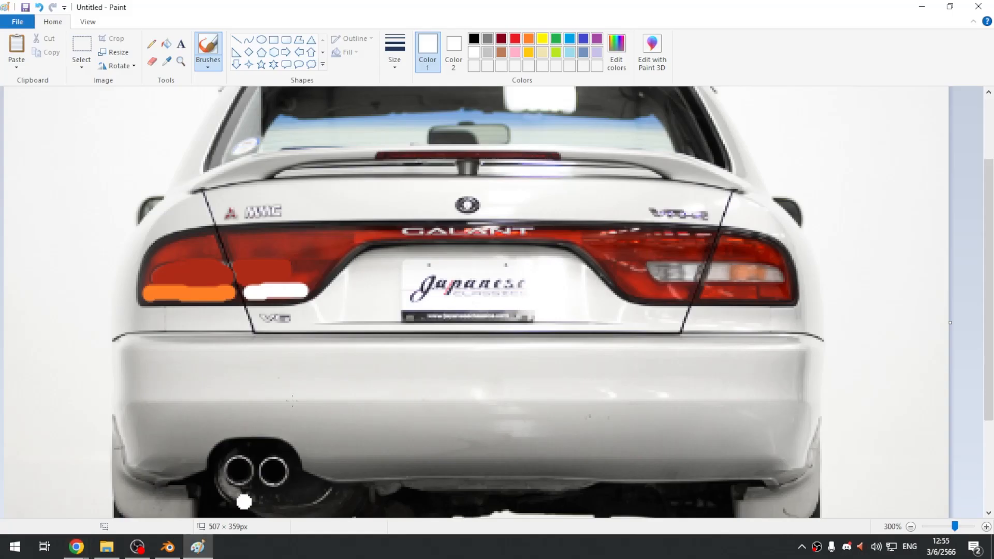
scroll(326, 264, up, 2)
ctrl+scroll(253, 355, up, 1)
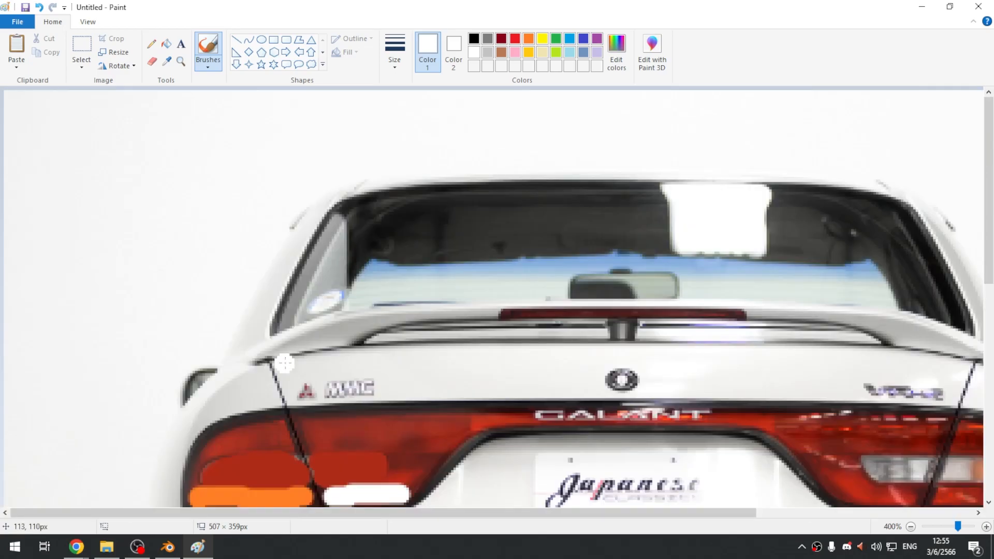
ctrl+scroll(285, 360, down, 2)
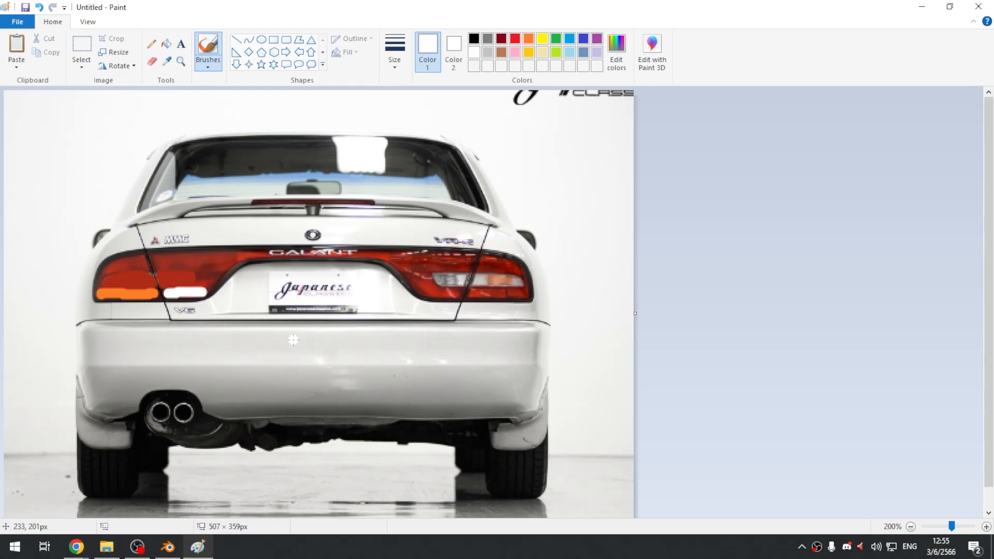
- Close the painted mock-up without saving and return to the Toyota Camry blueprint in the browser
click(979, 6)
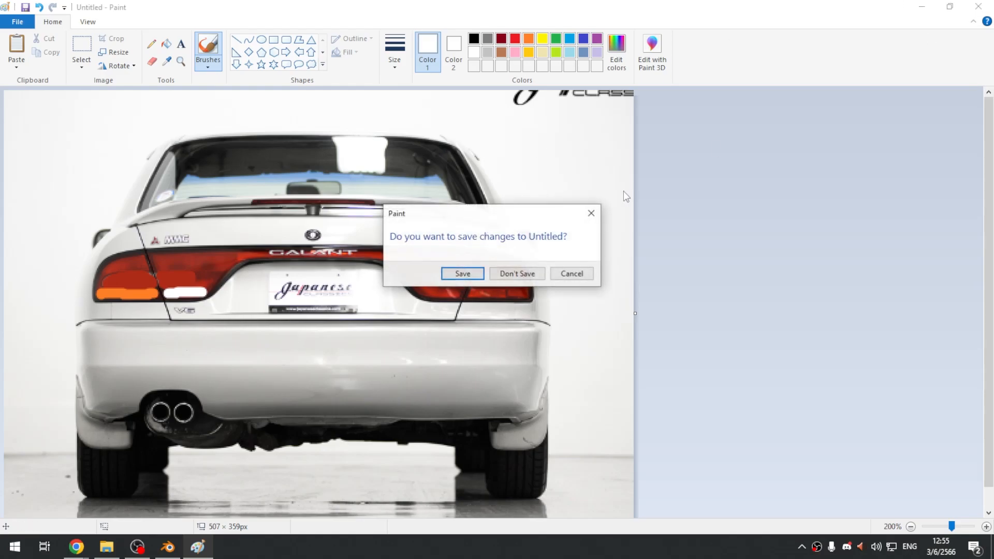
click(514, 275)
click(413, 3)
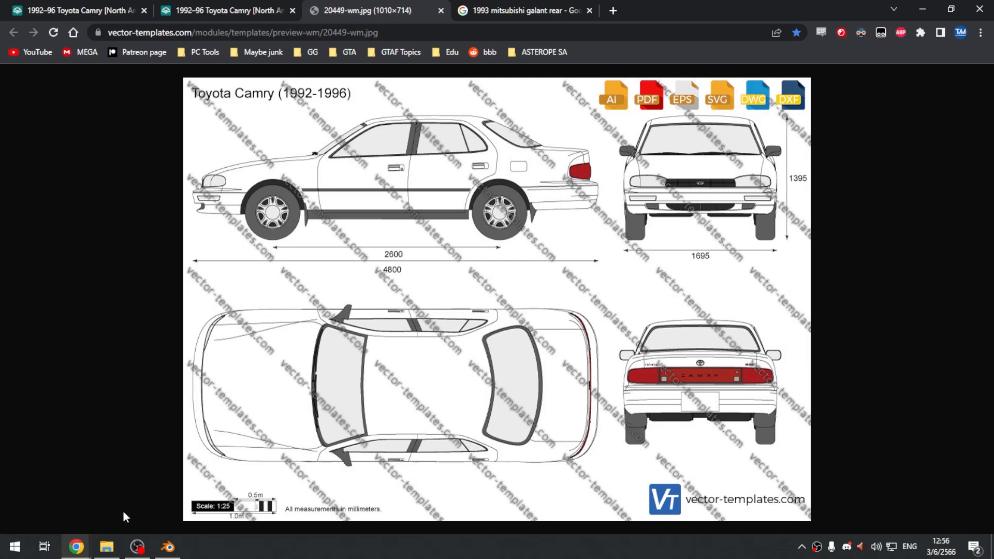
- Create a folder named 92asterope in the aGTASA directory in File Explorer and open it
click(107, 547)
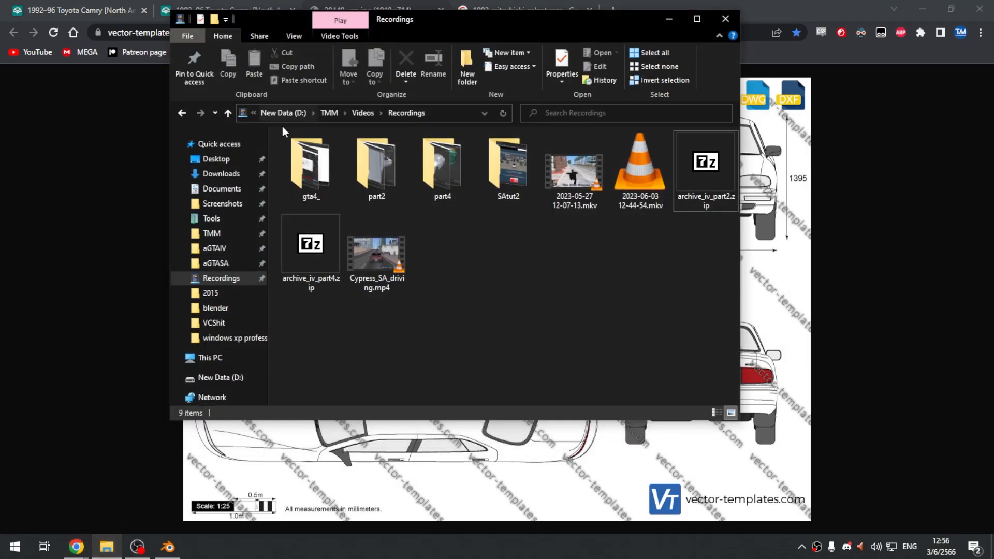
click(217, 262)
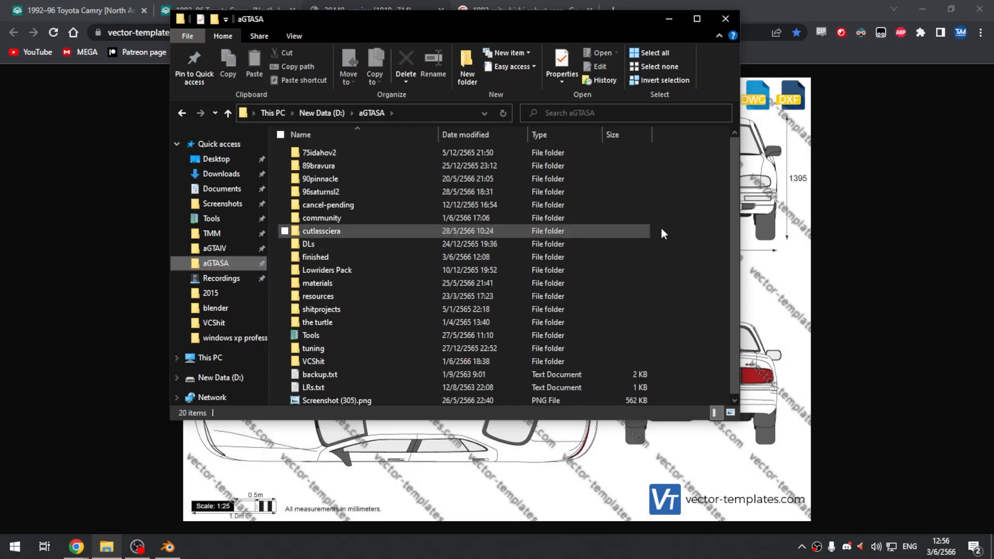
right_click(675, 222)
mouse_move(715, 380)
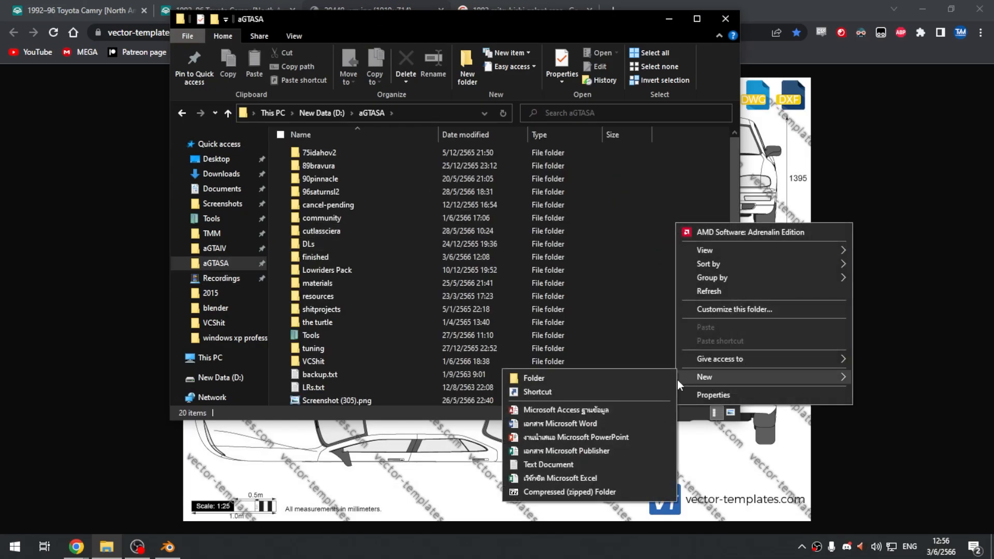
click(666, 379)
text(92)
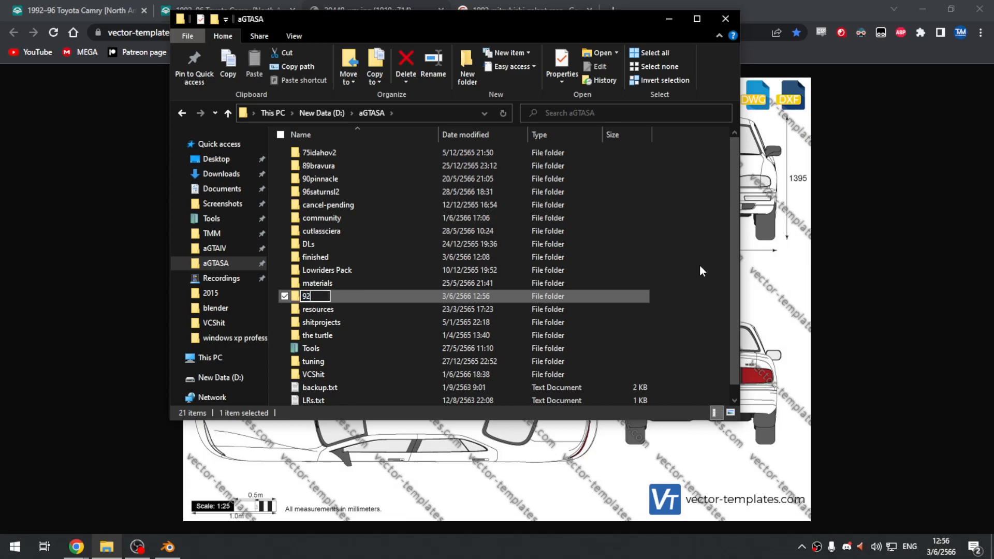
text(asterope)
key(Return)
key(Return)
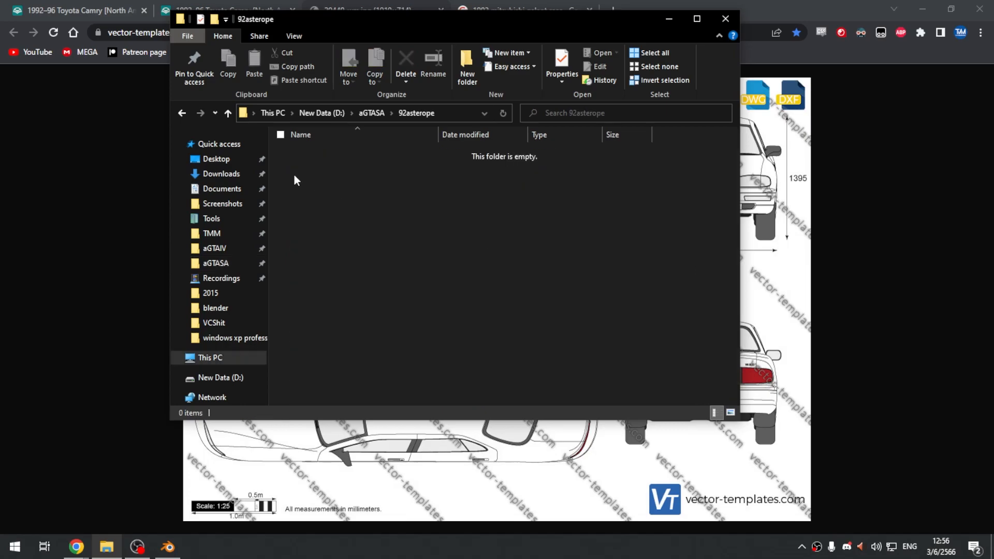
- Create a folder named blender inside 92asterope and save the Camry blueprint image 20449-wm.jpg into it
right_click(295, 176)
mouse_move(328, 342)
click(499, 342)
text(bl)
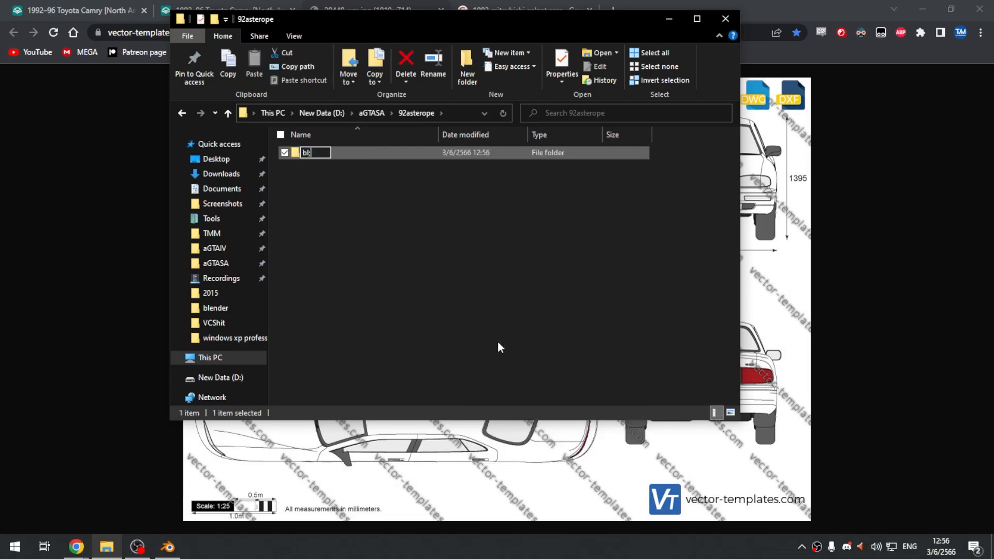
text(ender)
key(Return)
key(Return)
drag(427, 455, 348, 150)
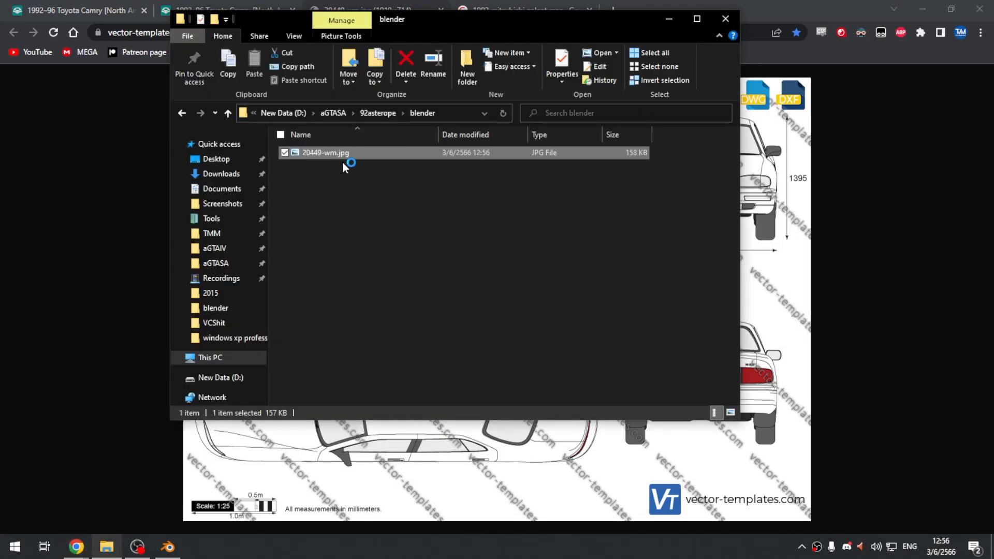
- Open the saved blueprint 20449-wm.jpg in the photo viewer, examine its side, front, top and rear views, and close it
double_click(329, 157)
click(327, 163)
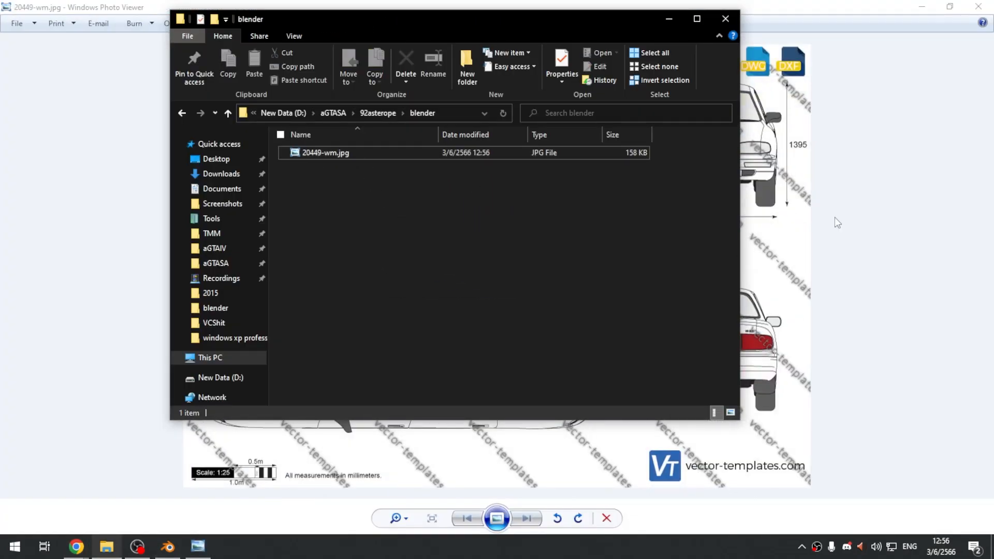
click(838, 223)
scroll(524, 224, up, 3)
scroll(530, 229, down, 3)
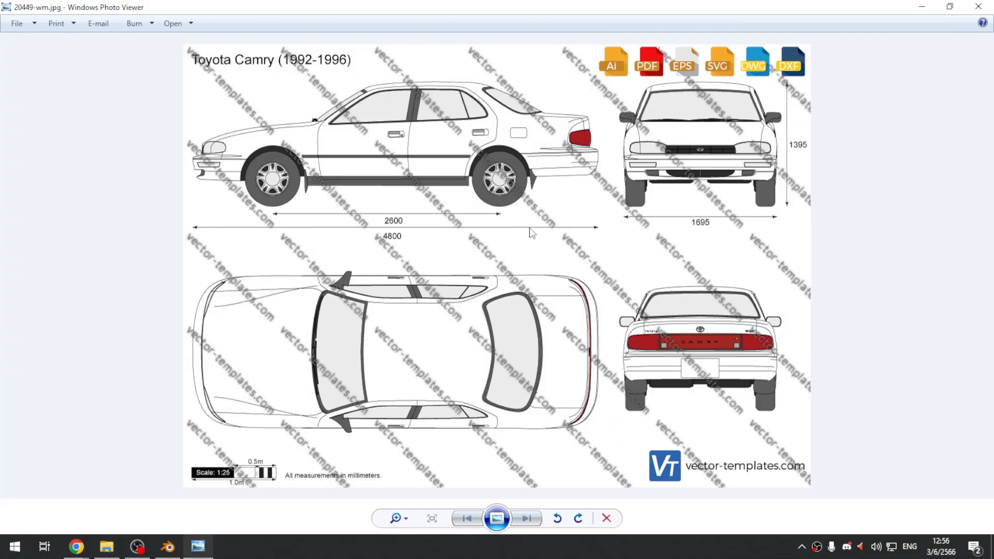
click(978, 7)
- Switch to Blender, delete the default camera and light from the scene, and select the cube
click(168, 547)
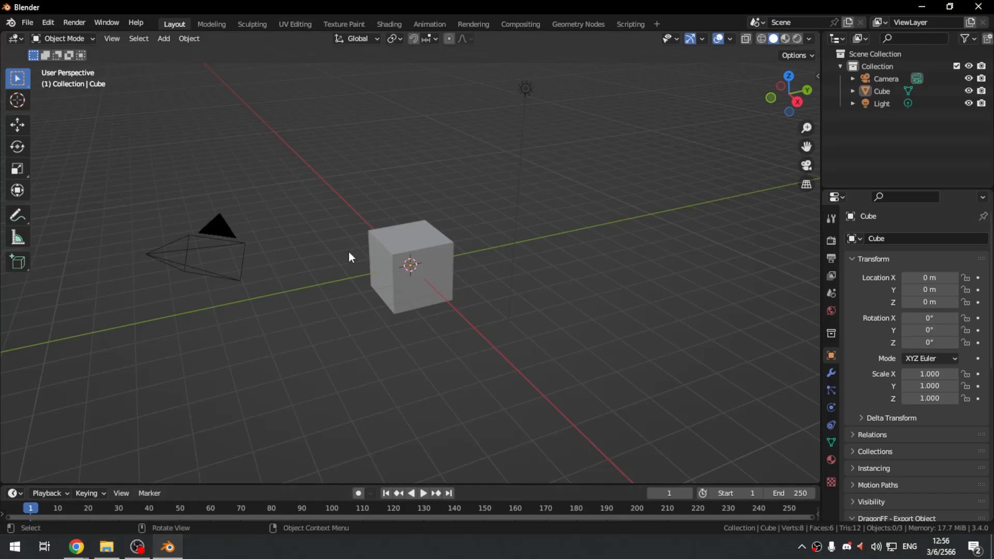
click(233, 249)
key(Delete)
click(528, 96)
key(Delete)
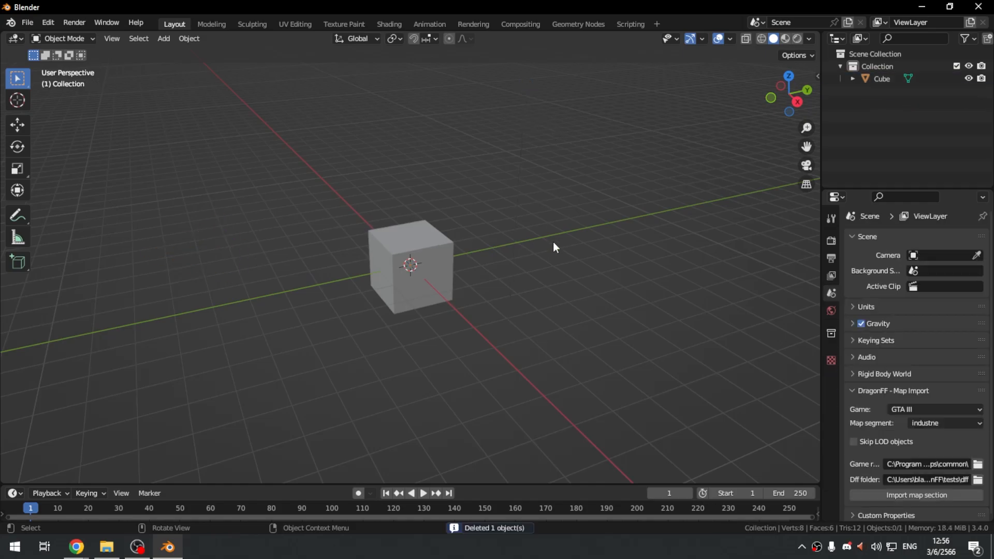
click(422, 256)
scroll(405, 265, up, 5)
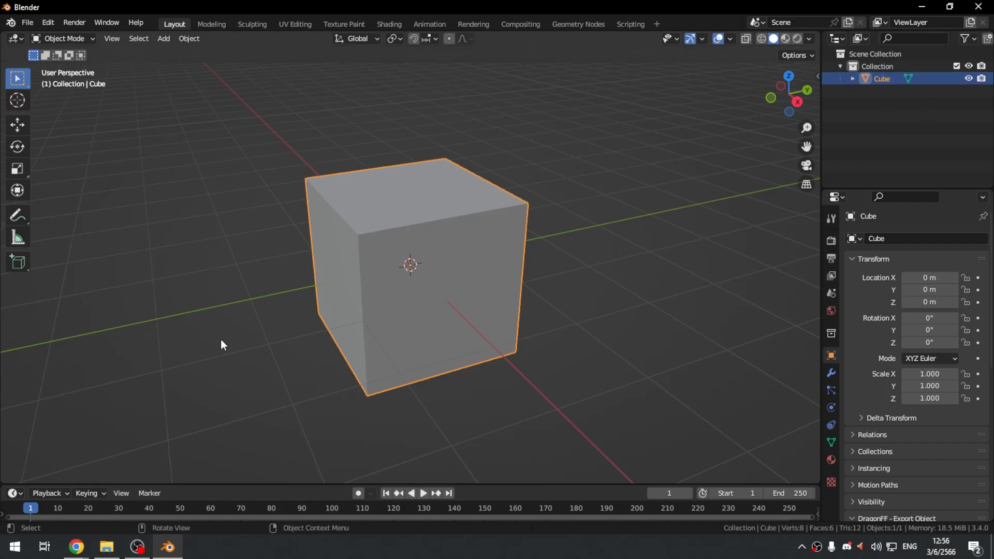
- In a new Chrome tab, search for "toyota camry xv10 wiki" and open the Toyota Camry (XV10) Wikipedia article
mouse_move(76, 548)
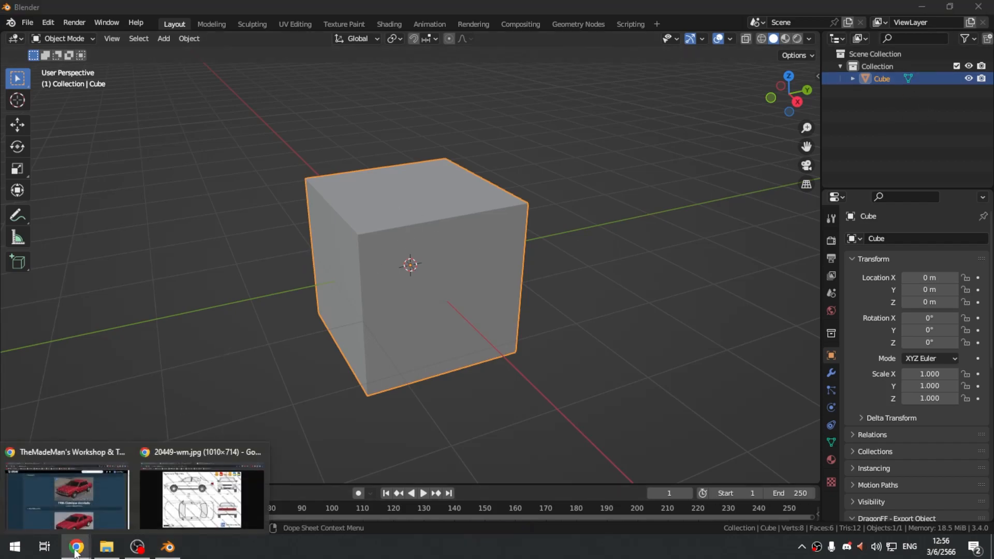
click(172, 516)
click(608, 2)
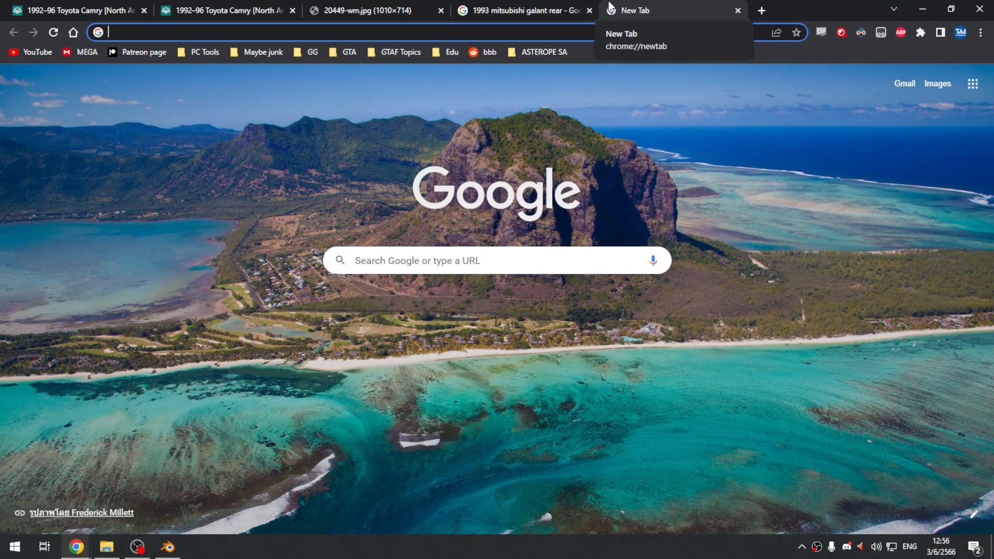
text(toyta)
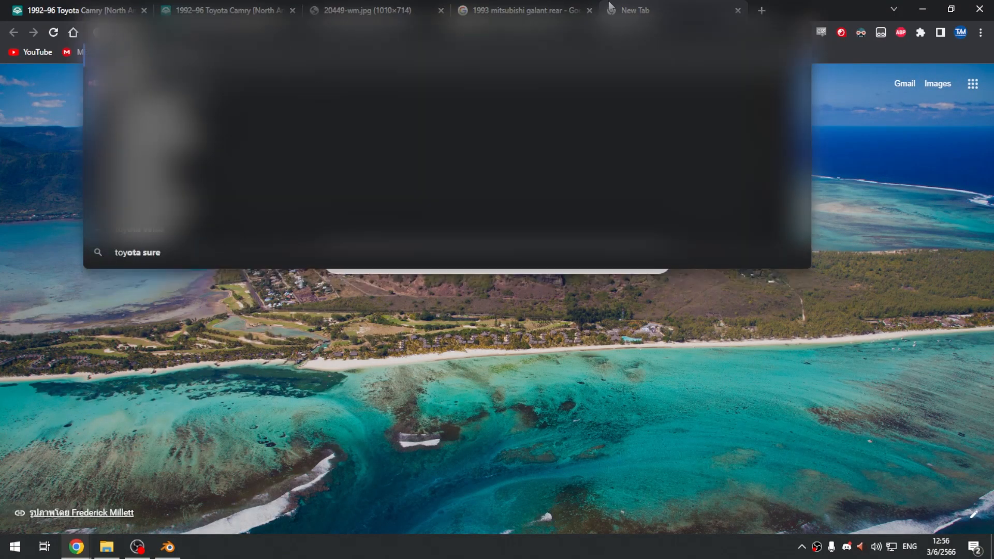
key(BackSpace)
key(BackSpace)
text(ota camry xv10 wiki)
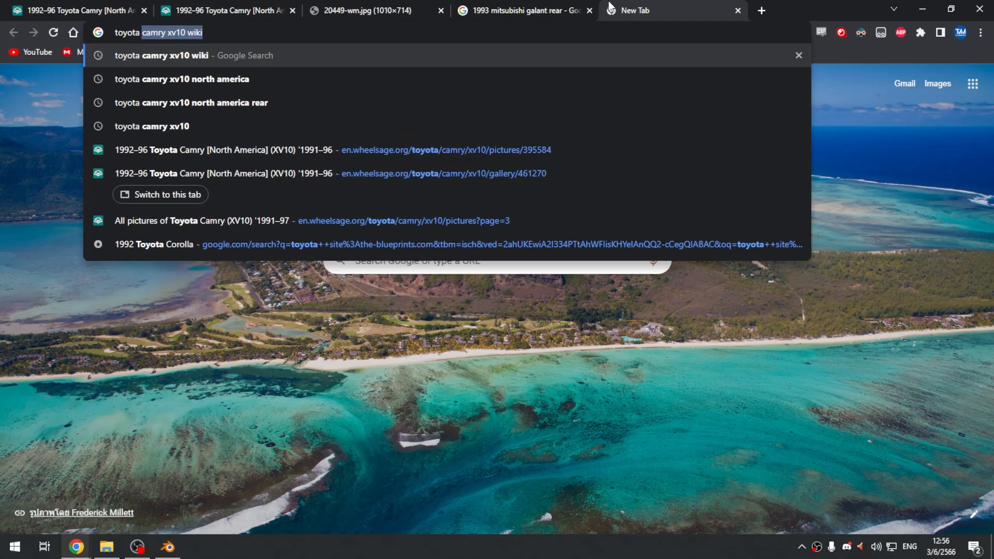
key(Return)
click(243, 246)
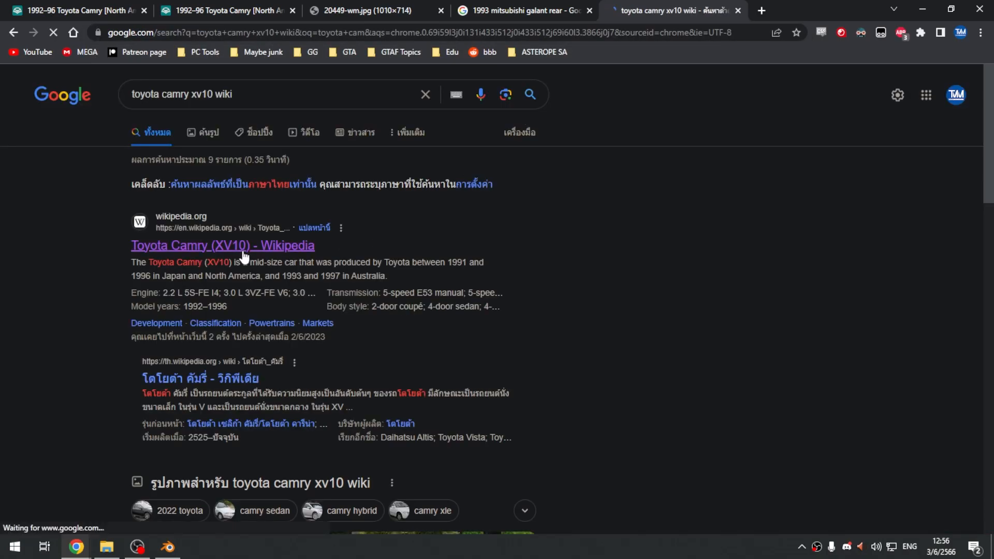
- Look up the sedan's length, width and height in the dimensions section of the Camry article
scroll(380, 269, down, 10)
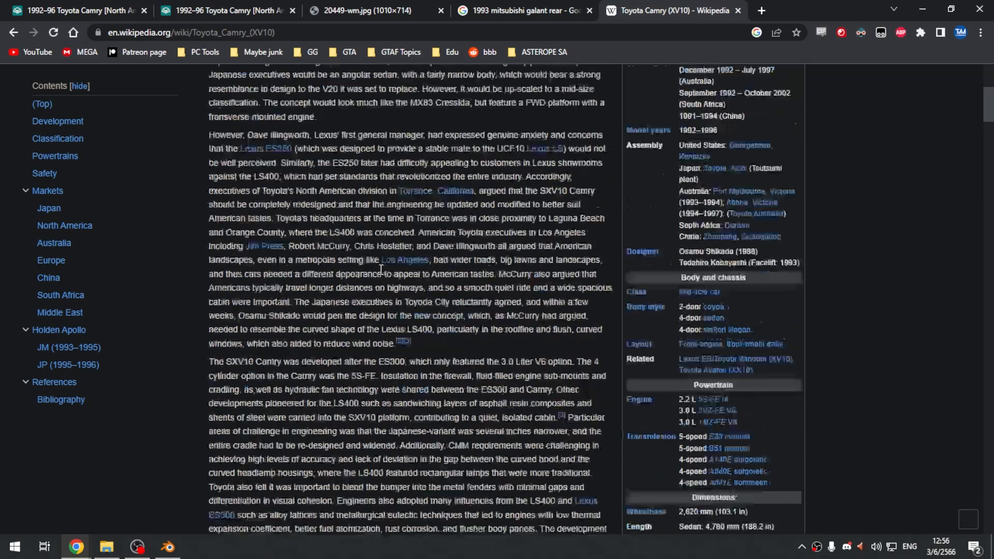
scroll(693, 205, down, 2)
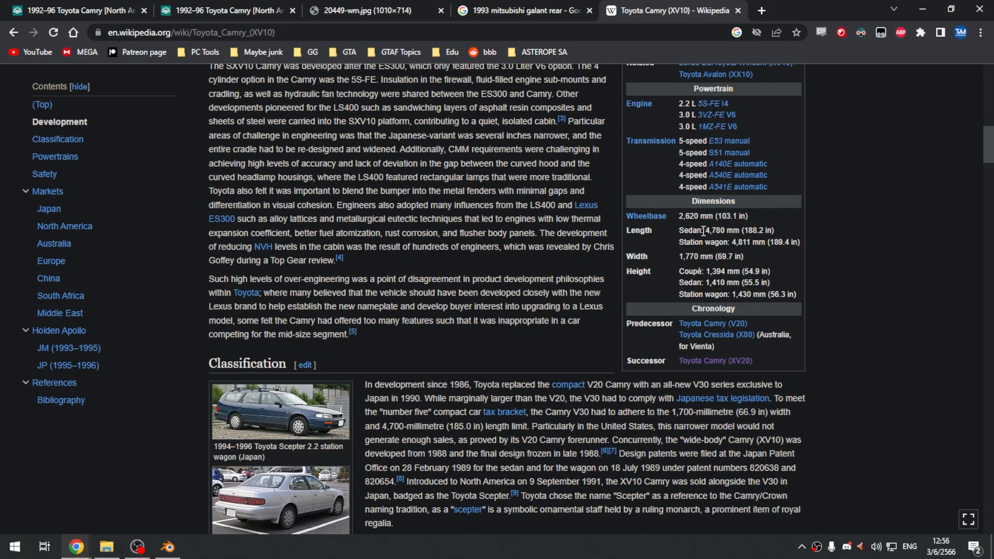
drag(705, 231, 723, 229)
drag(679, 257, 708, 254)
drag(625, 272, 716, 283)
click(715, 284)
- Return to Blender, show the cube's transform values and set its Y dimension to the sedan's length, 4.78 m
click(167, 543)
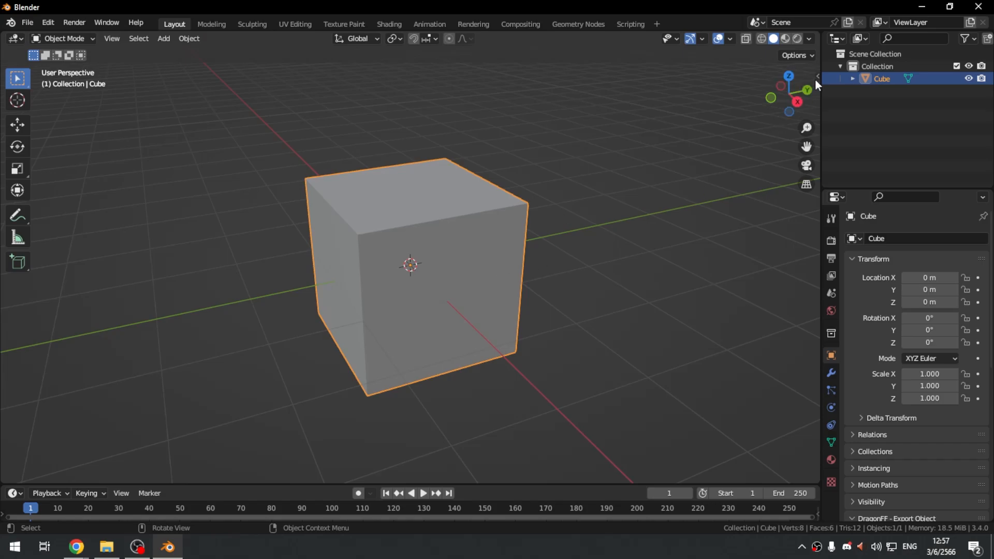
drag(818, 78, 690, 86)
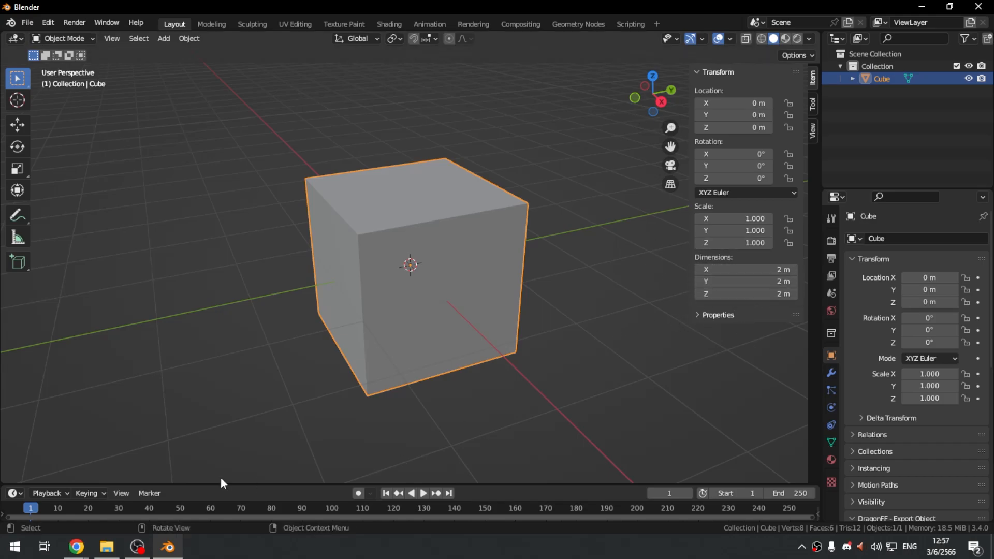
click(76, 547)
click(204, 495)
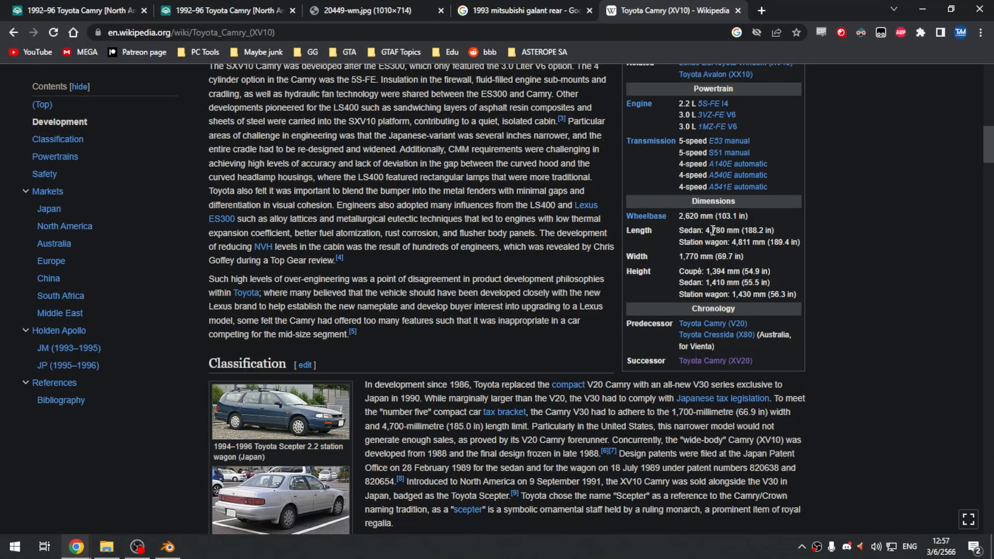
key(alt+Tab)
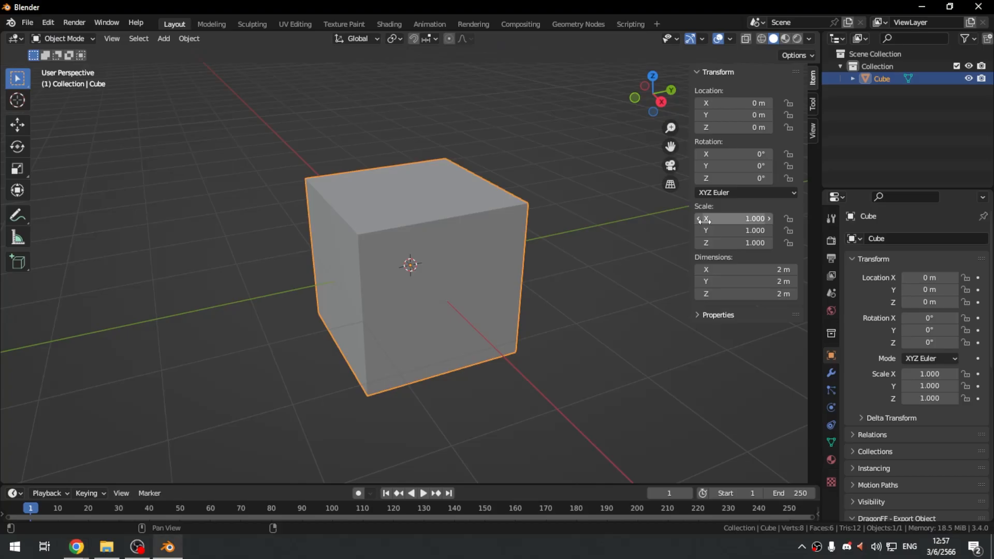
click(714, 281)
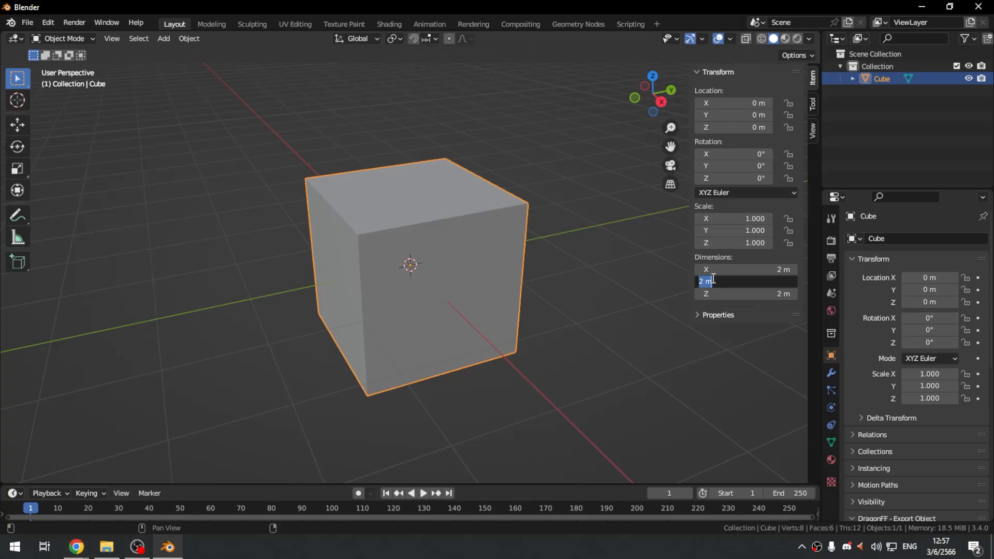
text(14)
text(78)
key(Return)
- Check the Camry's width in the article and set the cube's X dimension to 1.77 m
key(alt+Tab)
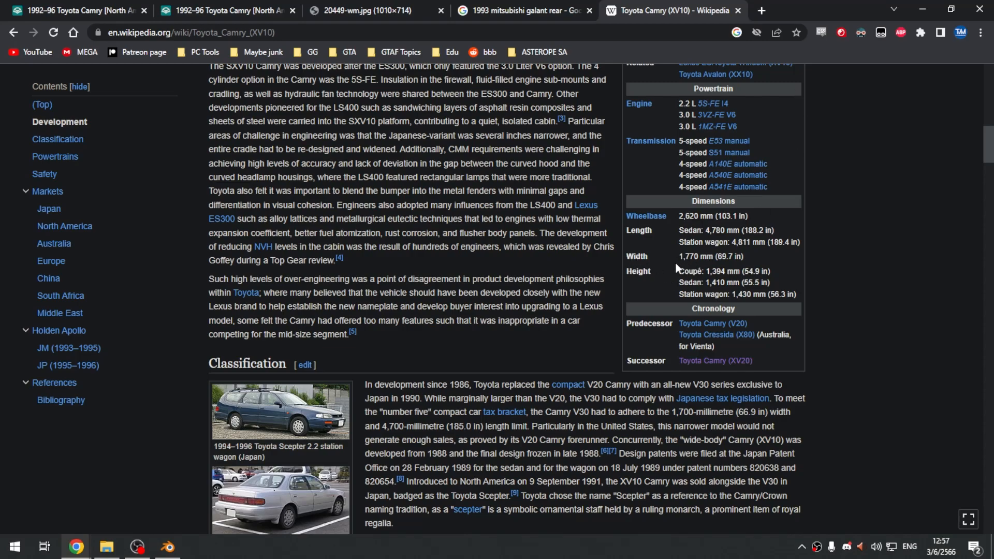
key(alt+Tab)
click(746, 269)
text(1)
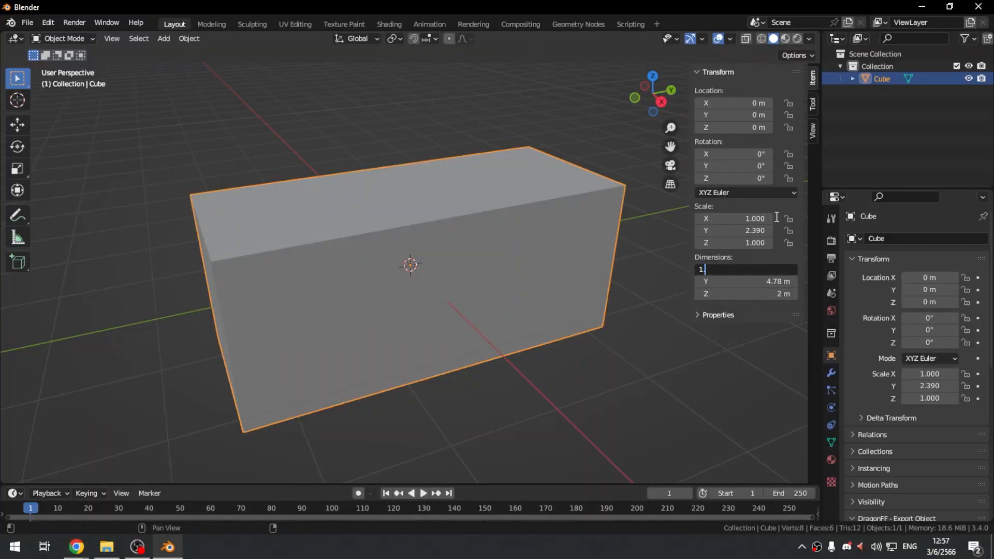
text(.77)
key(Return)
- Check the sedan's height in the article and set the cube's Z dimension to 1.41 m
key(alt+Tab)
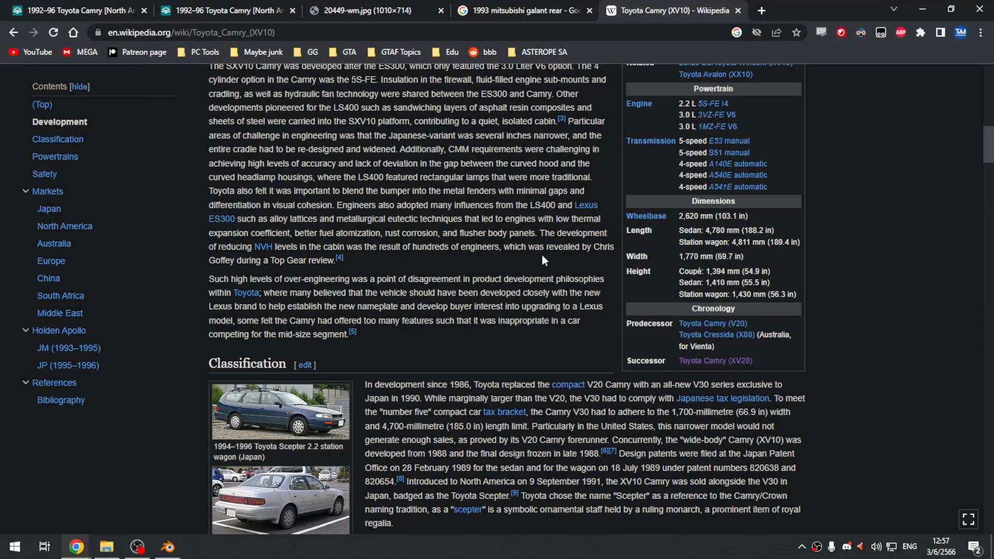
drag(681, 284, 738, 284)
key(alt+Tab)
click(733, 294)
text(1.41)
key(Return)
- Deselect the car-sized box and display it in wireframe shading
middle_drag(505, 315, 535, 348)
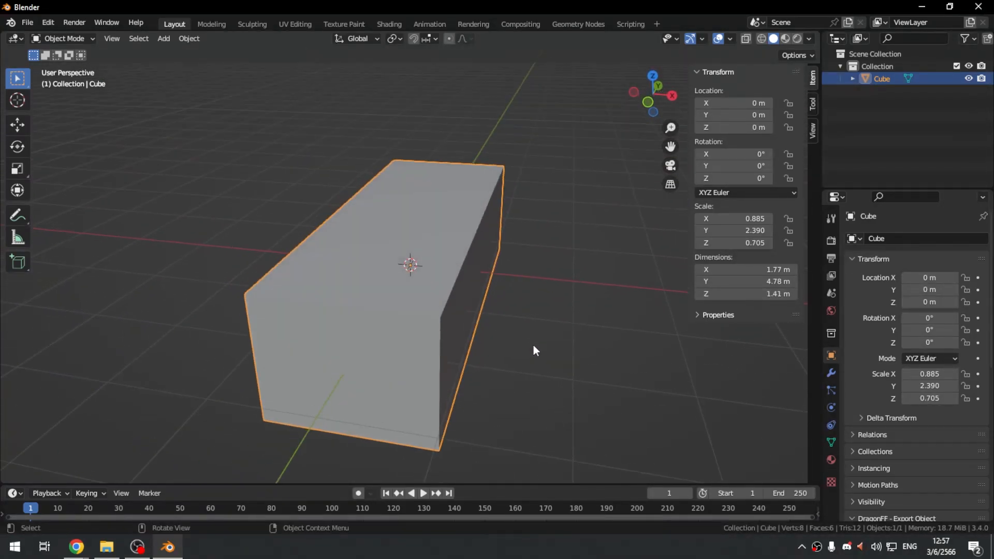
middle_drag(422, 299, 494, 329)
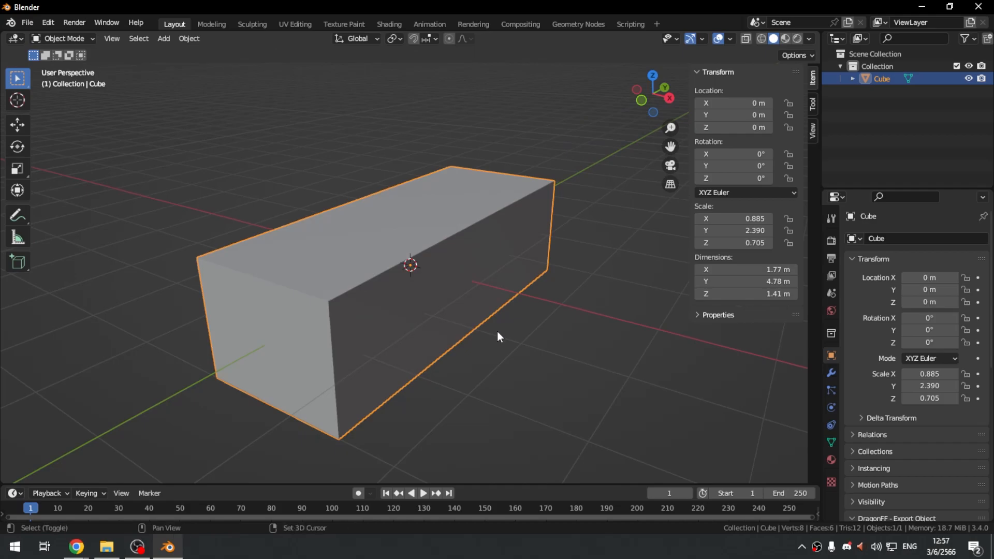
middle_drag(559, 290, 530, 310)
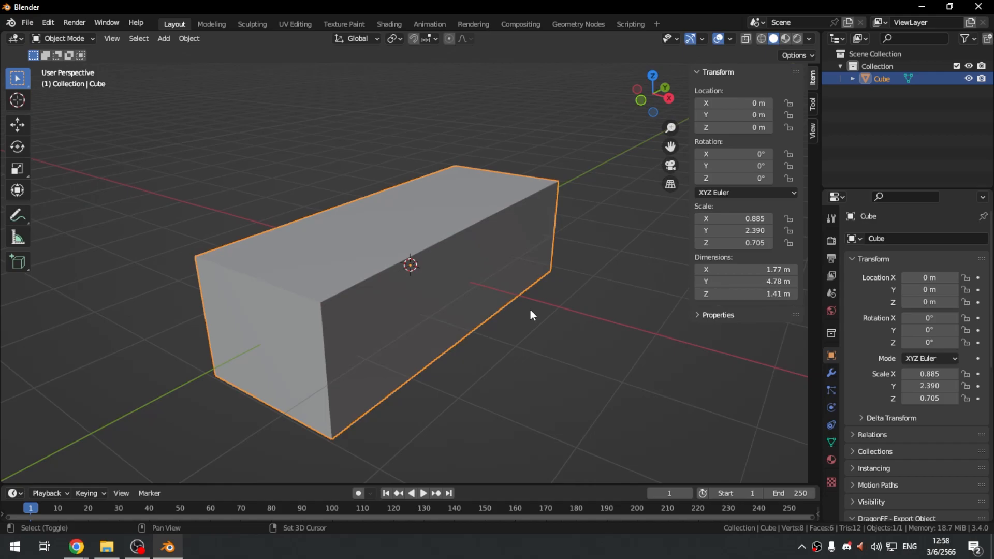
key(shift+z)
key(alt+a)
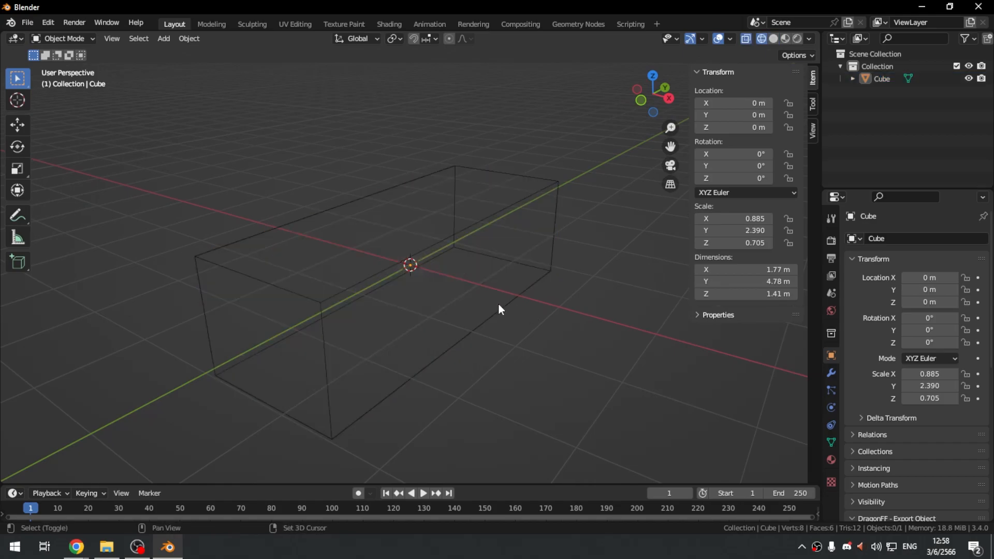
key(shift+z)
key(shift+z)
key(shift+z)
key(shift+z)
key(shift+z)
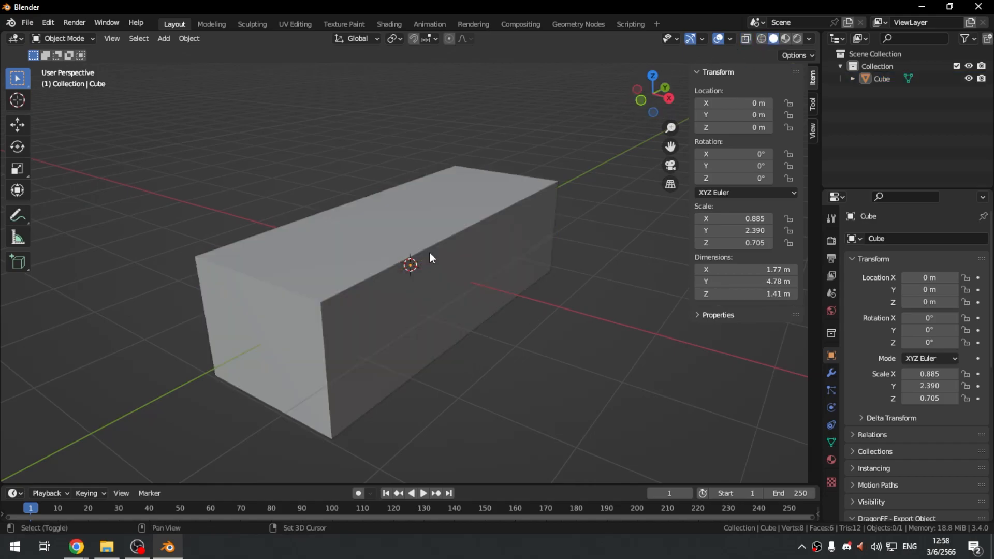
key(shift+z)
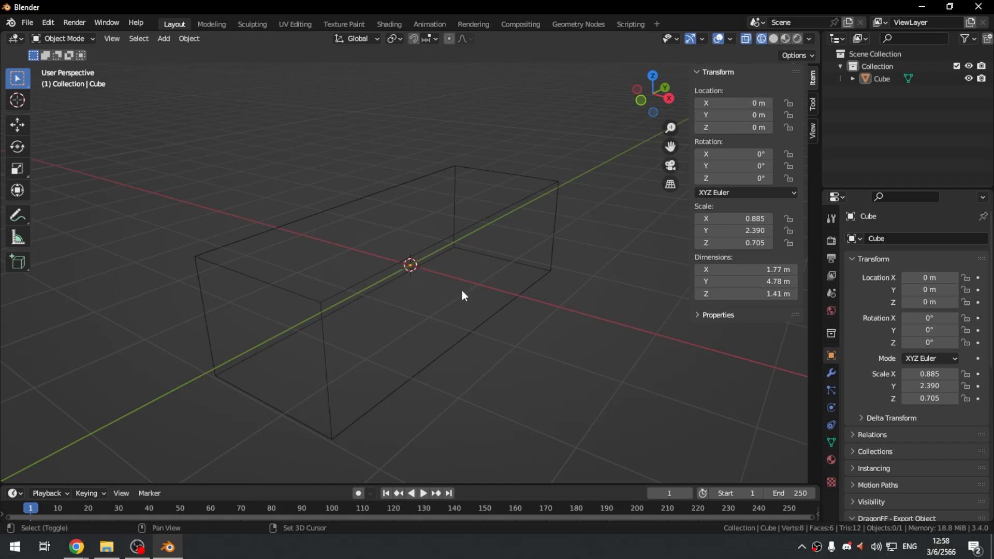
- Add an image-type empty at the centre of the wireframe box
key(shift+a)
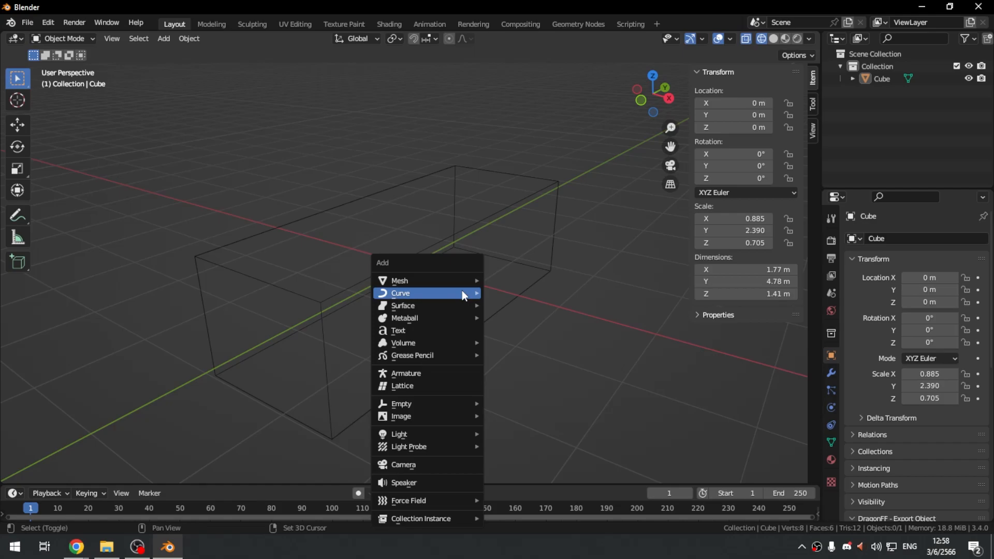
key(Escape)
key(shift+a)
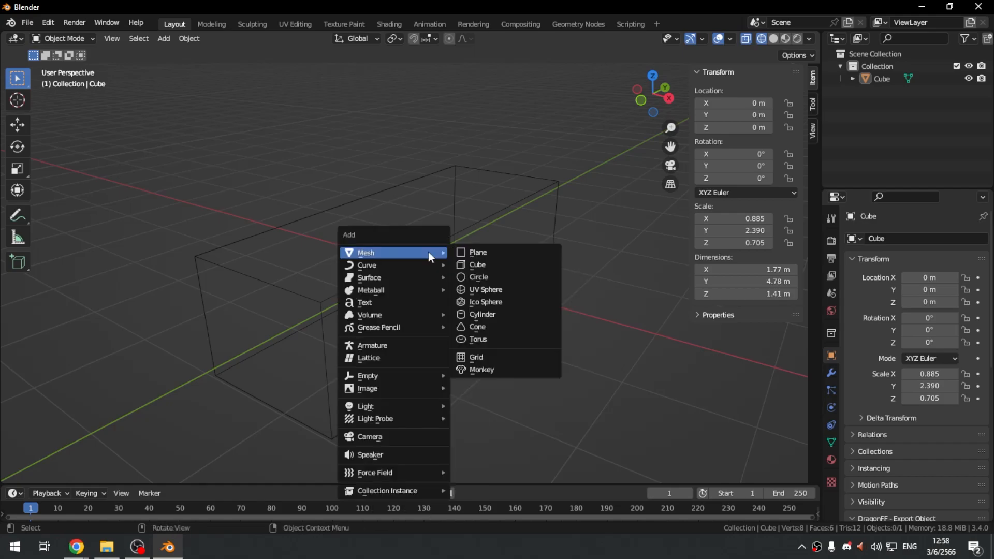
mouse_move(380, 377)
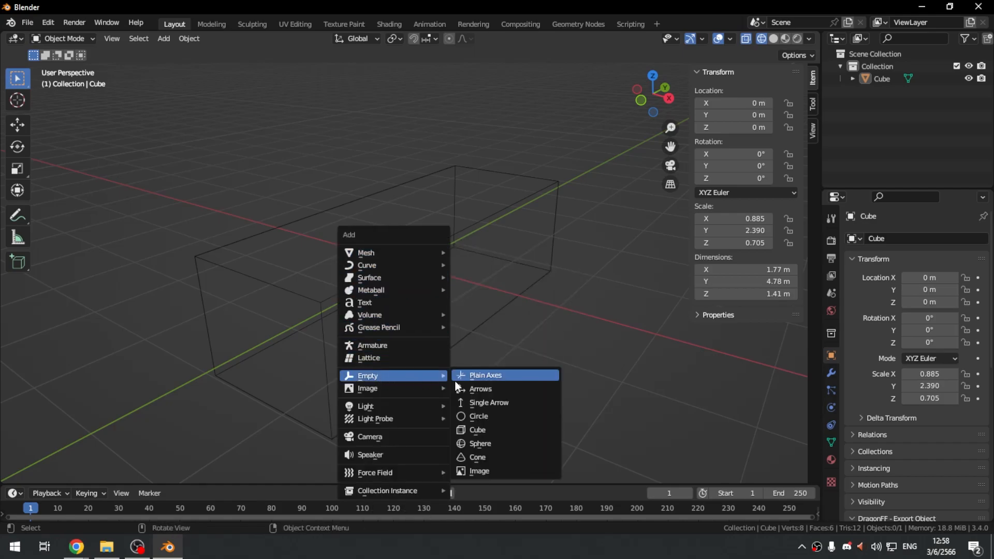
click(478, 471)
middle_drag(433, 194, 495, 309)
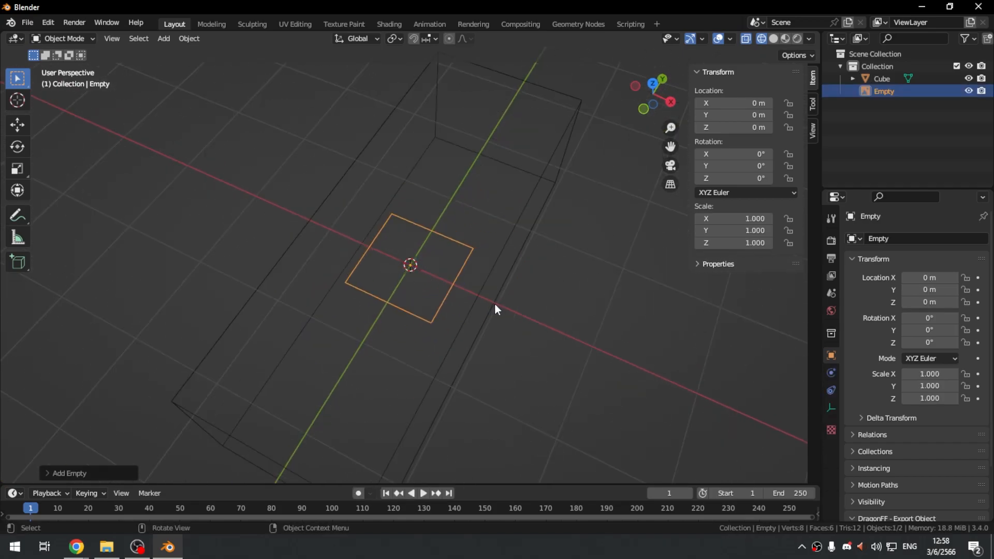
- Load the blueprint 20449-wm.jpg from D:\aGTASA\92asterope\blender into the image empty
click(824, 414)
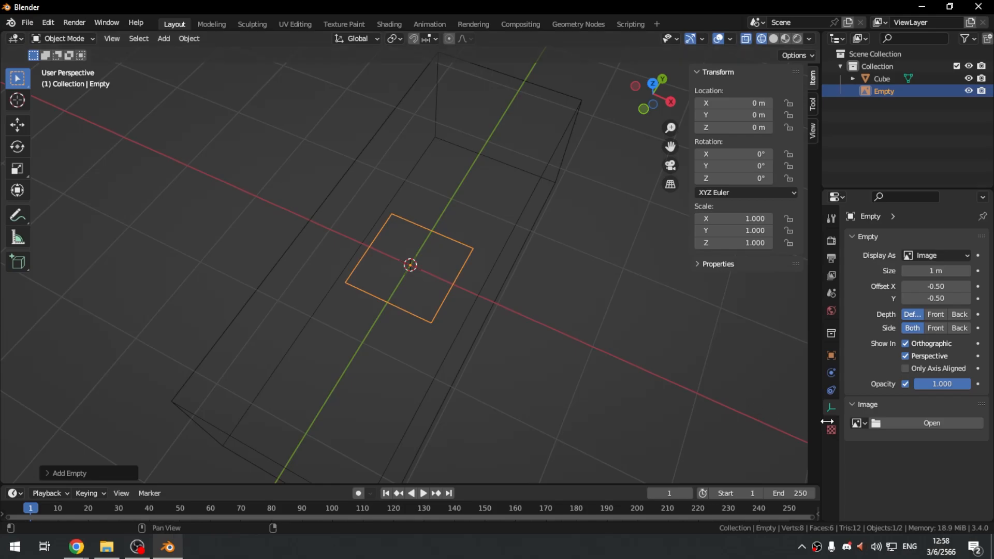
click(890, 425)
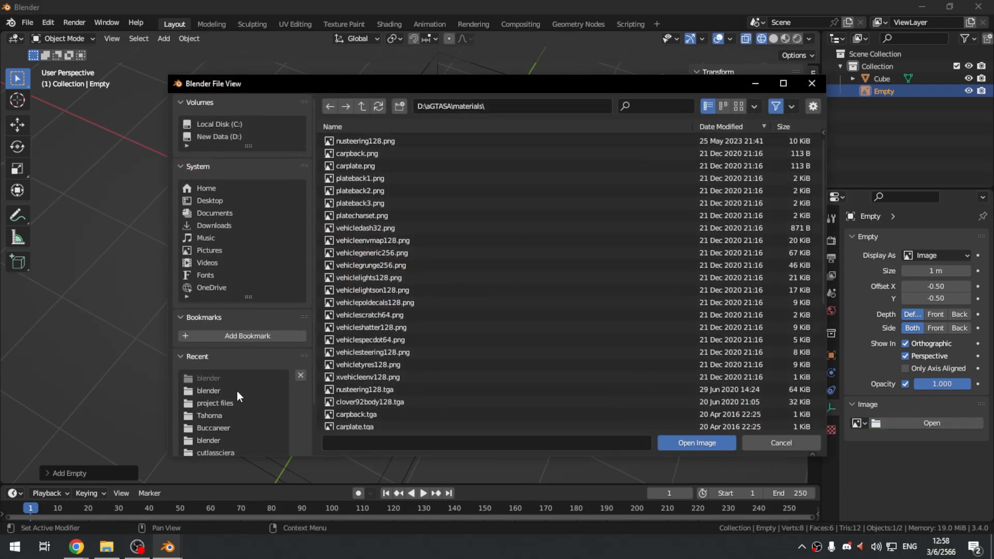
click(214, 390)
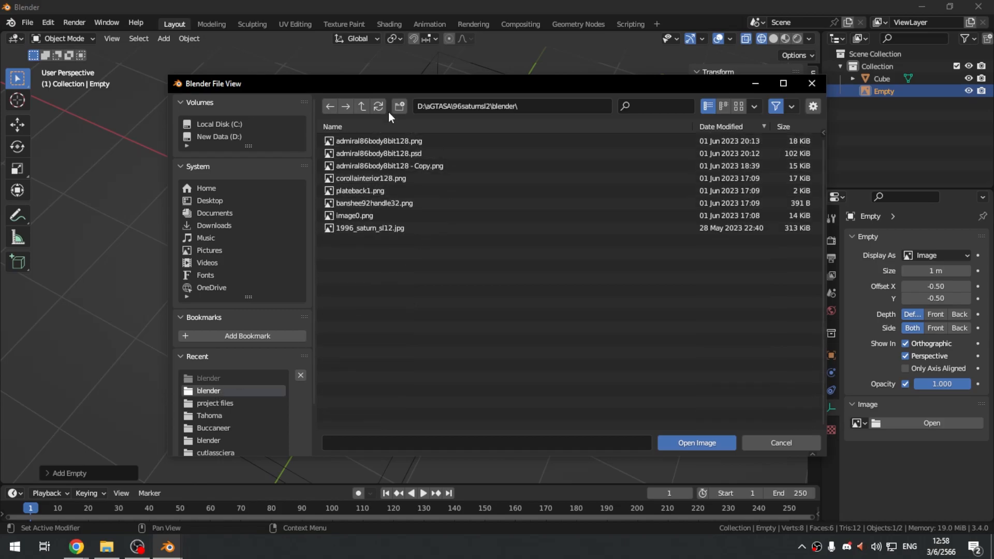
click(363, 106)
click(363, 106)
double_click(361, 141)
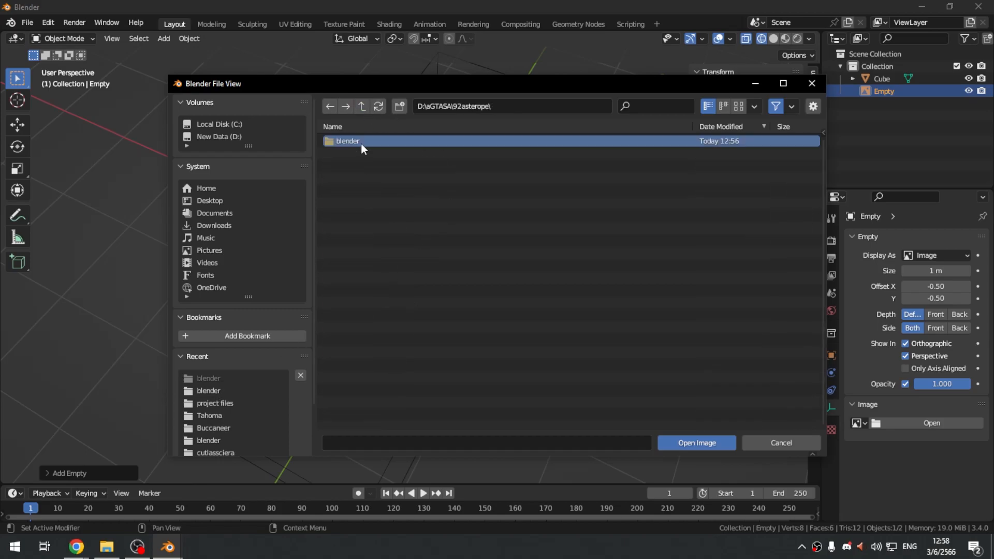
double_click(361, 144)
double_click(369, 143)
middle_drag(387, 250, 453, 236)
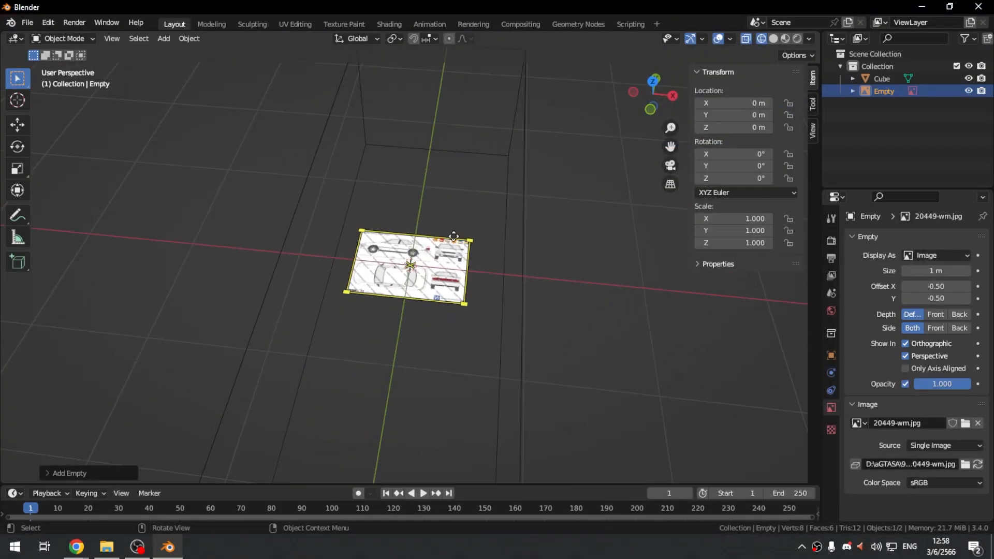
- Rotate the blueprint image in top orthographic view to a Z rotation of -270° so the car runs along the box
key(KP_7)
scroll(434, 254, up, 4)
scroll(435, 284, down, 5)
shift+middle_drag(446, 300, 446, 287)
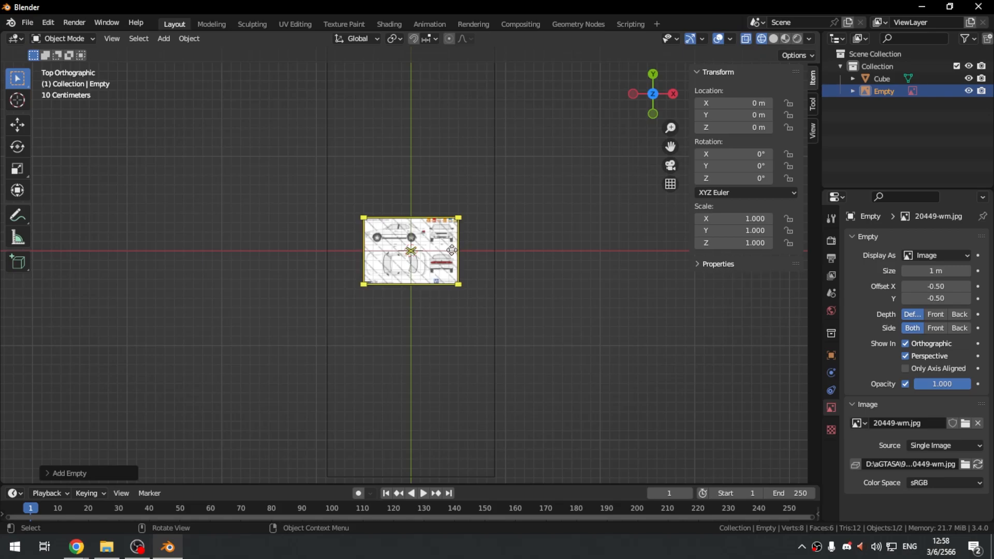
text(r90)
key(Escape)
text(r270)
key(Return)
scroll(429, 298, down, 5)
scroll(429, 299, up, 6)
shift+middle_drag(466, 290, 466, 243)
scroll(452, 270, up, 8)
scroll(440, 275, down, 9)
scroll(474, 212, down, 2)
middle_drag(442, 374, 433, 262)
scroll(430, 272, up, 5)
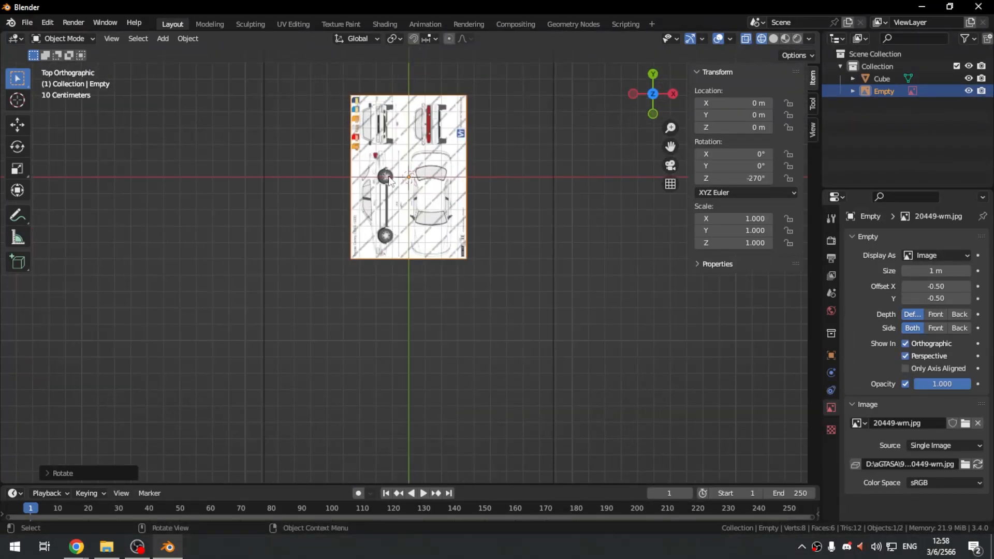
scroll(469, 239, down, 4)
- Scale the blueprint image up to about 7.13 and move it so its top-view car roughly overlaps the box
key(s)
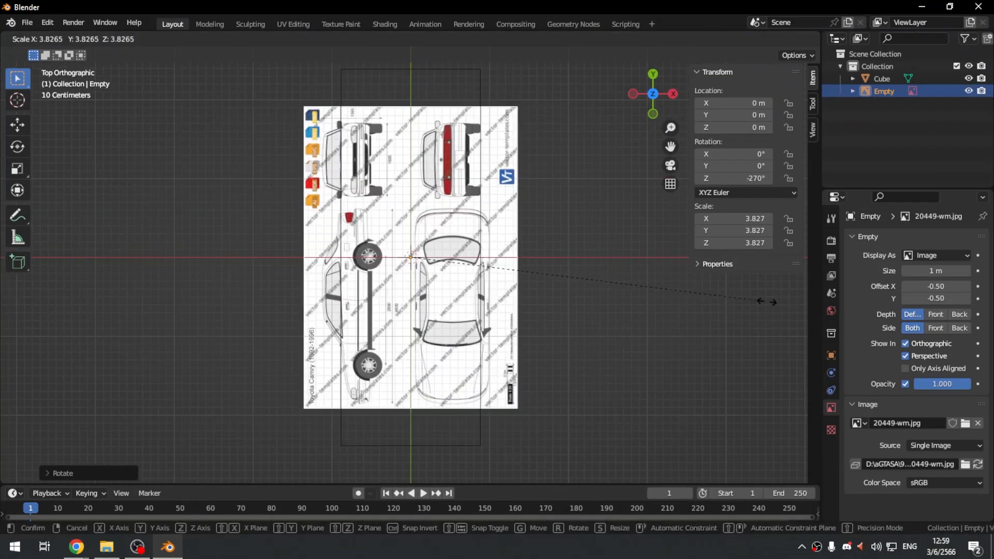
click(274, 316)
key(g)
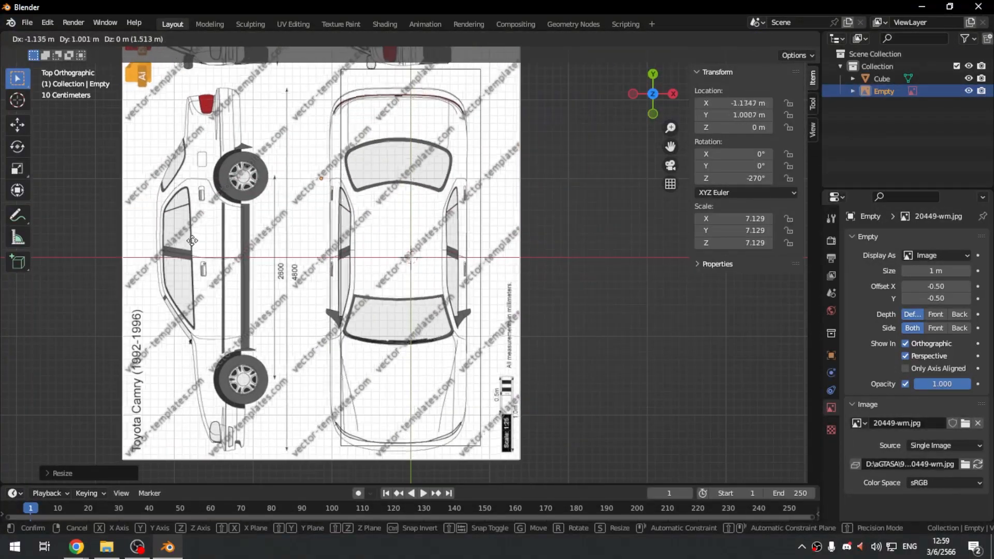
click(199, 230)
- Fine-tune the blueprint to a scale of about 7.24 and X about -0.993 m so the car's width fits the box
scroll(450, 272, up, 4)
scroll(451, 272, up, 2)
key(s)
click(570, 259)
key(g)
click(569, 258)
key(s)
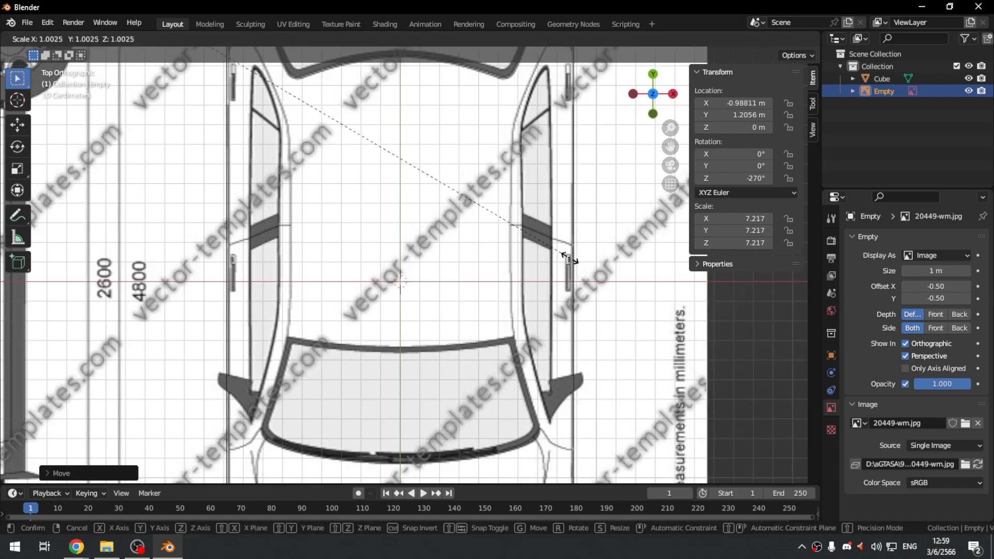
click(571, 258)
scroll(570, 258, up, 2)
key(g)
key(x)
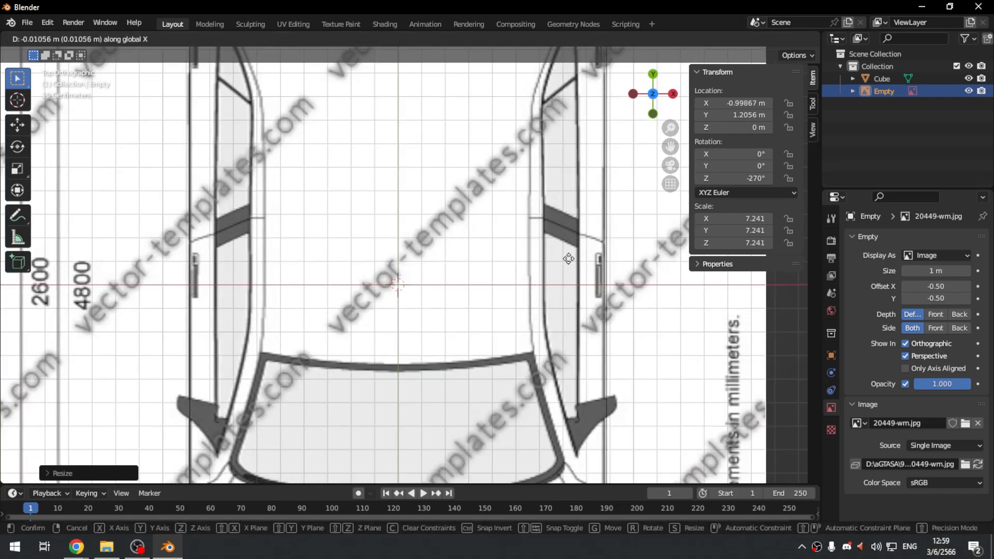
click(568, 259)
scroll(566, 260, down, 4)
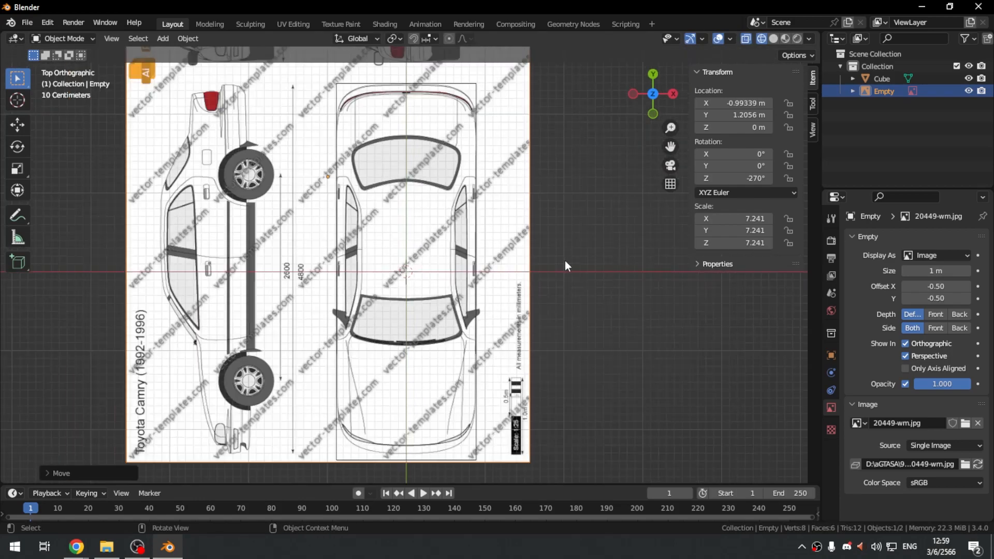
- Shift the blueprint image along Y to about 1.168 m to centre the top-view car lengthwise in the box
shift+middle_drag(446, 318, 428, 282)
shift+middle_drag(438, 158, 456, 278)
scroll(435, 238, up, 4)
key(shift+c)
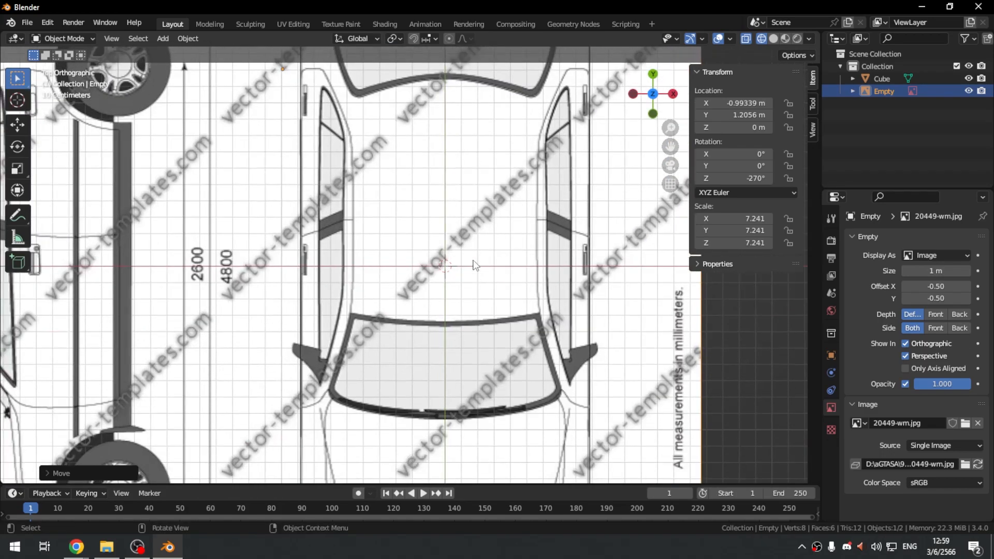
shift+scroll(476, 262, down, 3)
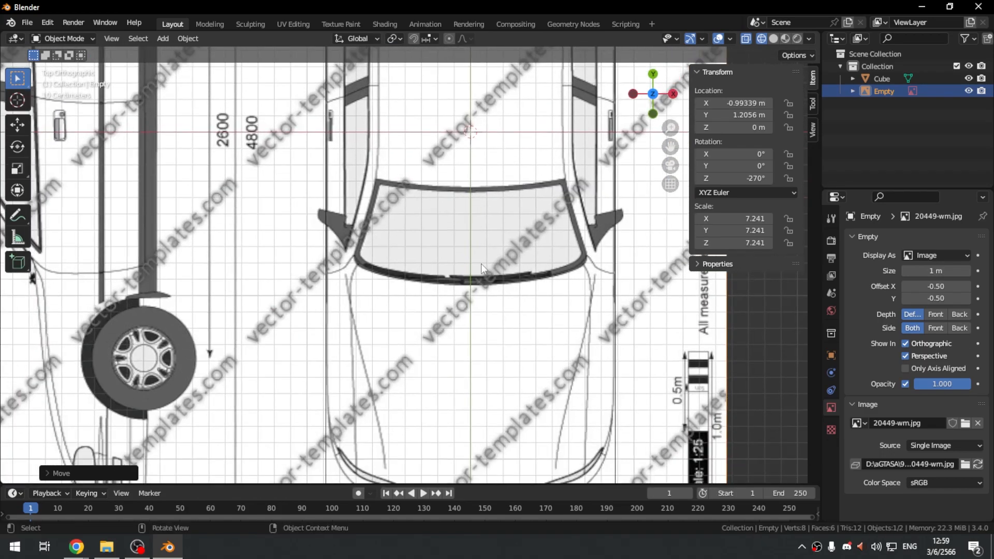
shift+scroll(477, 247, down, 3)
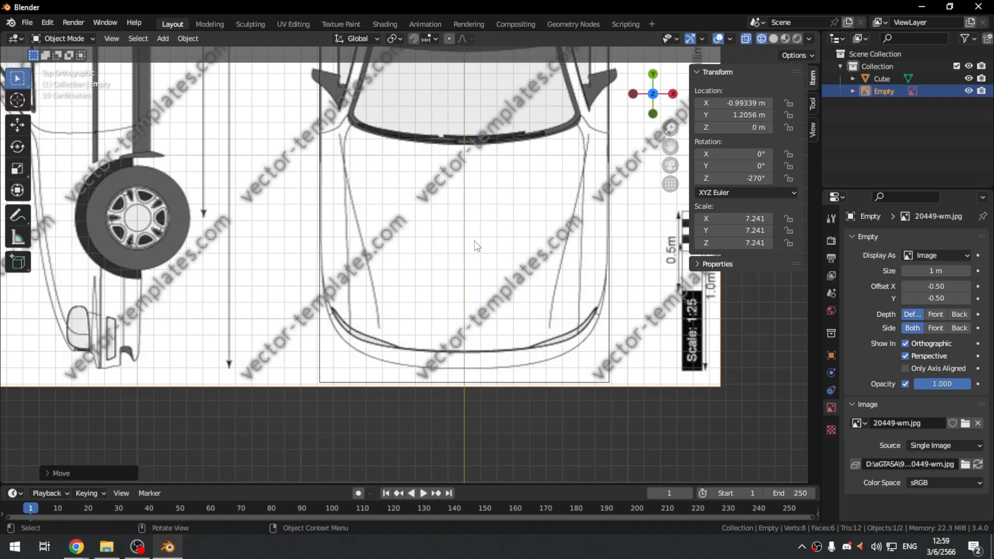
scroll(490, 337, down, 4)
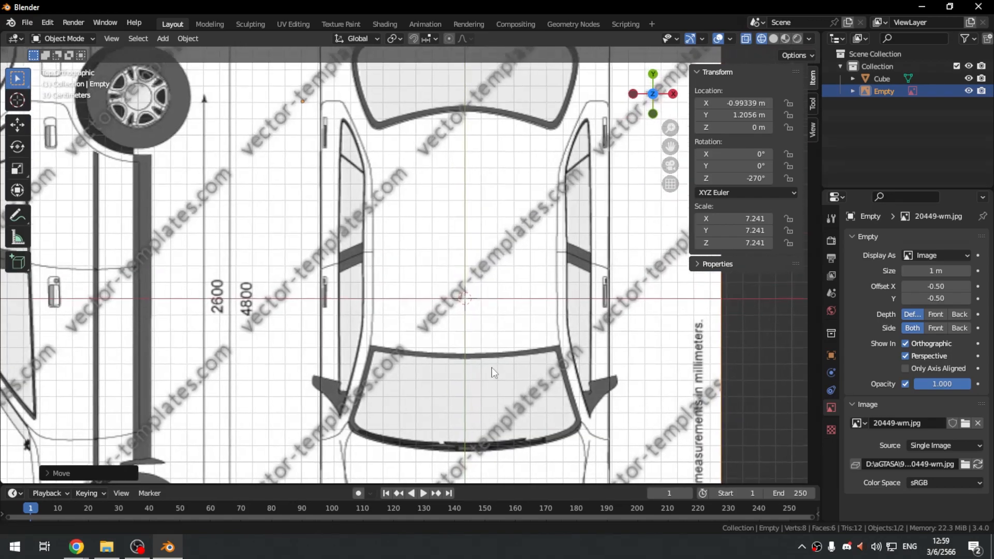
scroll(506, 310, up, 4)
key(g)
click(507, 298)
scroll(509, 302, down, 4)
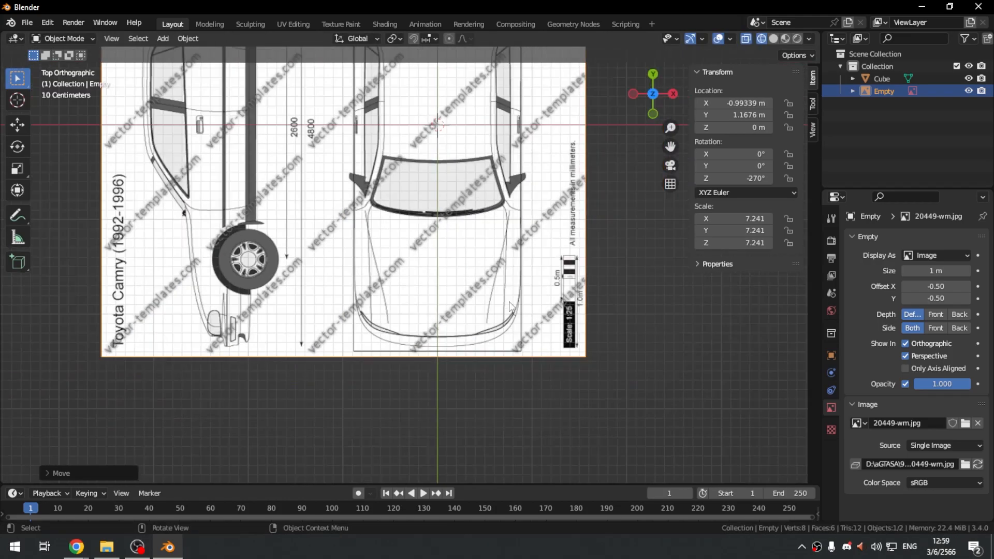
shift+middle_drag(422, 254, 418, 111)
- Switch to solid shading and open the car-sized box in Edit Mode with no vertices selected
click(496, 359)
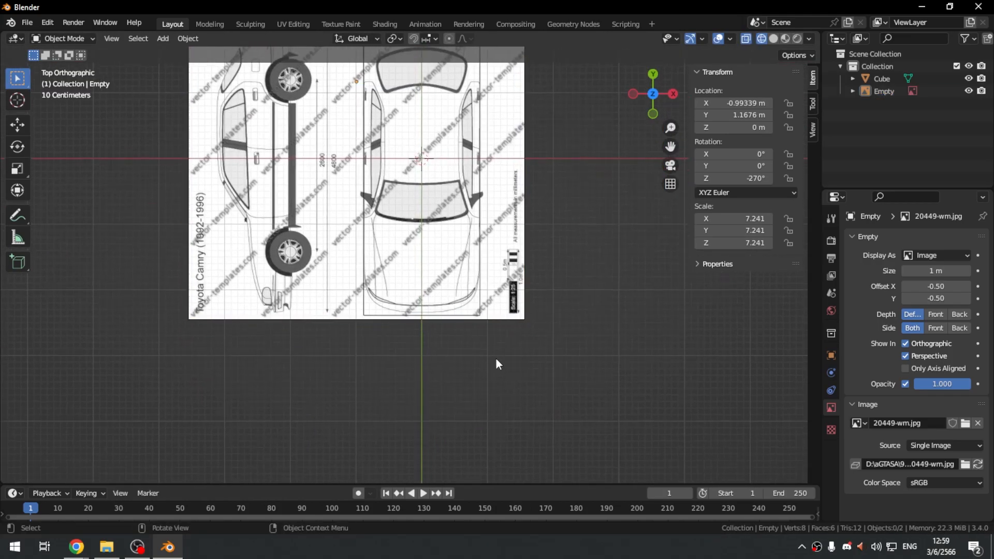
middle_drag(482, 325, 462, 224)
key(shift+z)
click(465, 234)
middle_drag(470, 178, 460, 245)
key(Tab)
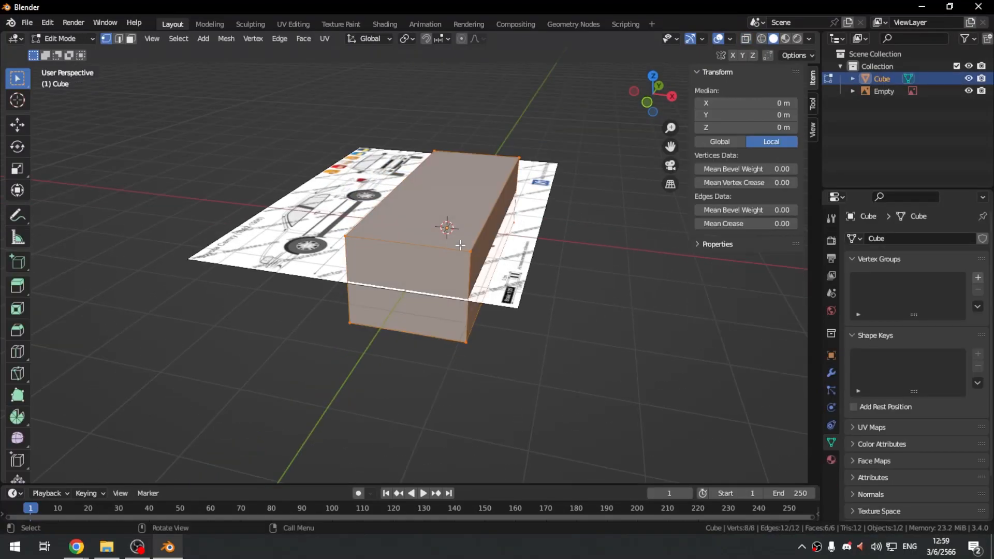
click(576, 323)
- In wireframe top view, move the box's front-end vertices inward along Y about 0.04 m to the drawn front bumper
key(KP_7)
key(z)
click(583, 325)
shift+middle_drag(563, 361, 556, 315)
drag(304, 223, 601, 362)
scroll(445, 304, up, 7)
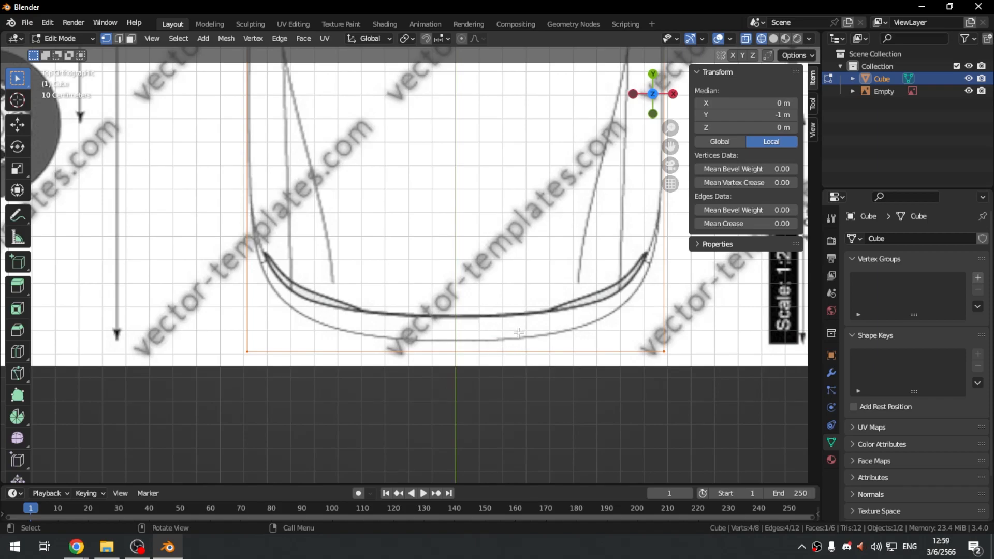
key(g)
key(y)
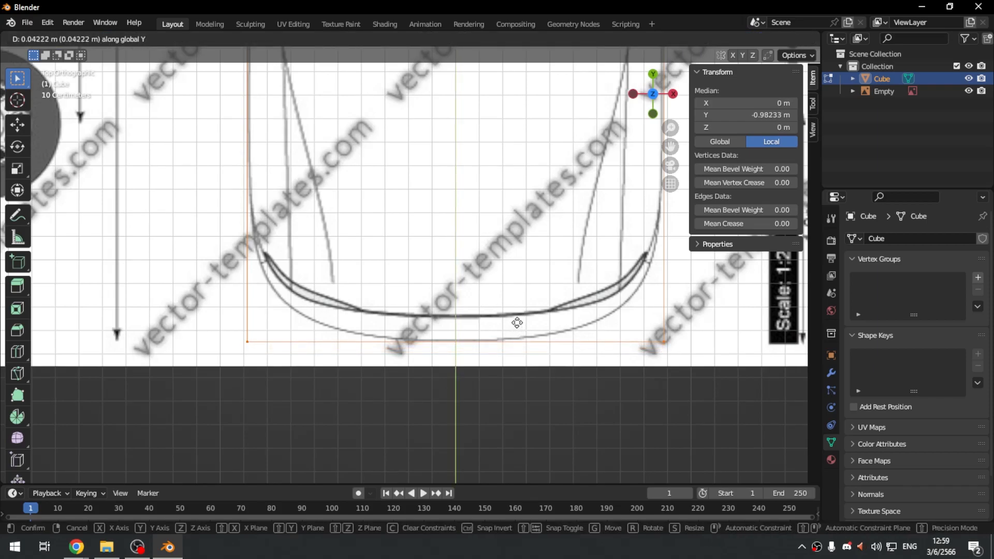
click(517, 322)
- Move the box's rear-end vertices inward along Y about 0.05 m to the drawn rear bumper and return to Object Mode
scroll(462, 362, down, 5)
shift+middle_drag(462, 362, 448, 259)
drag(312, 181, 511, 218)
shift+middle_drag(500, 216, 504, 262)
scroll(504, 262, up, 4)
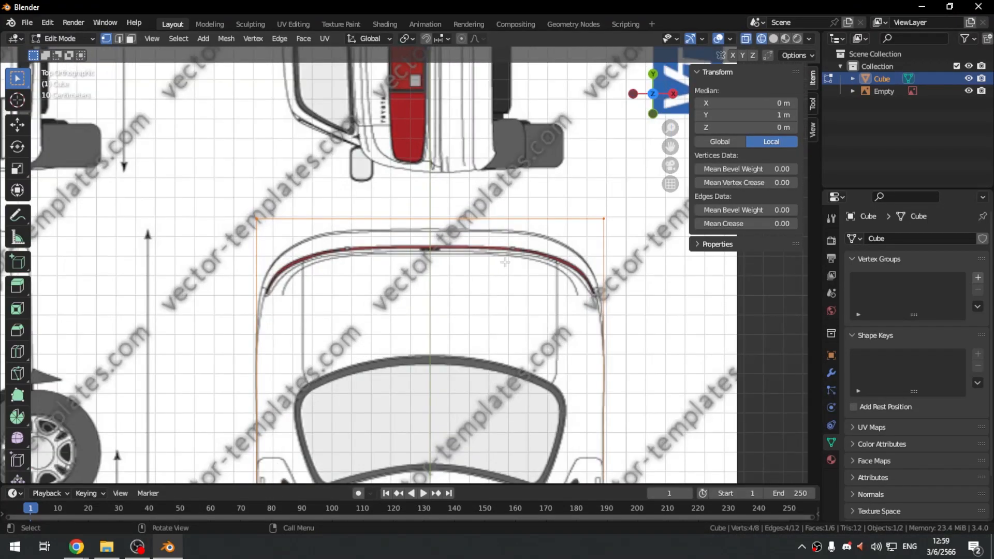
scroll(506, 269, up, 2)
key(g)
key(y)
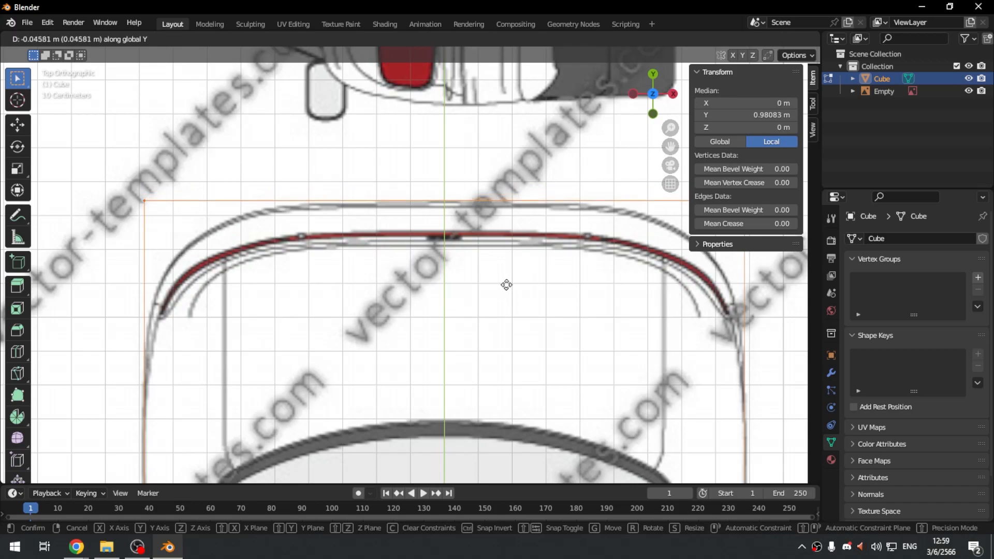
click(508, 285)
scroll(486, 277, down, 8)
shift+middle_drag(486, 290, 499, 117)
click(535, 301)
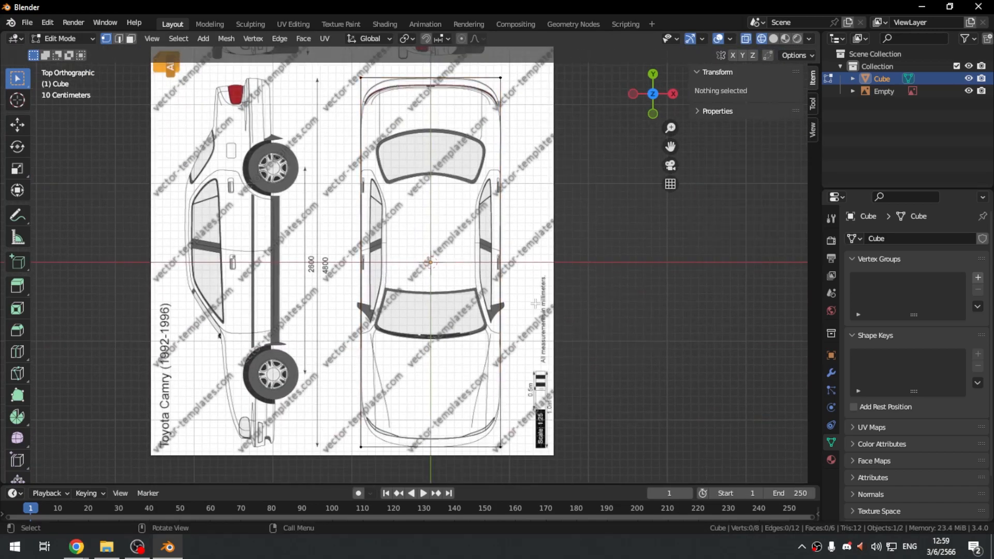
key(Tab)
middle_drag(547, 337, 569, 287)
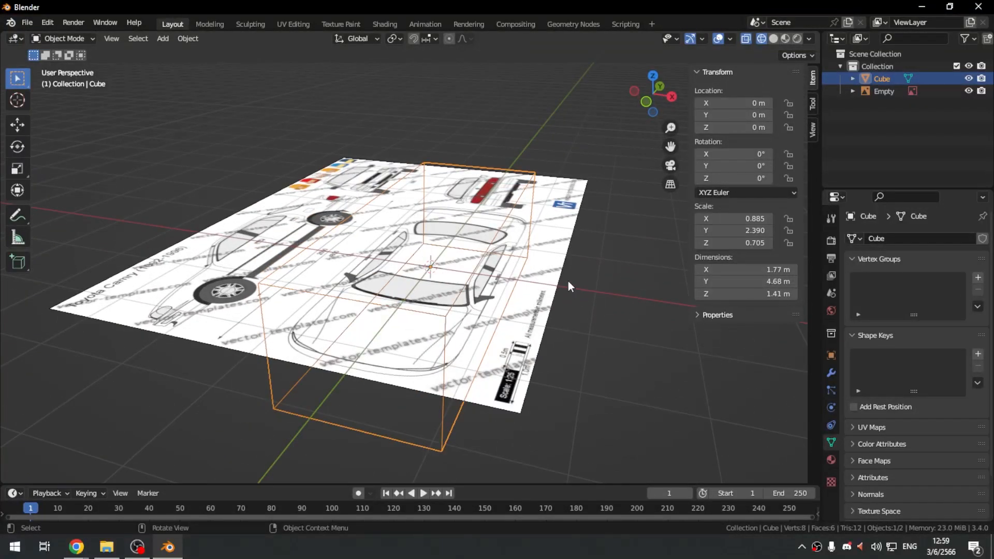
- Rename the blueprint empty as top and duplicate it in place
double_click(884, 91)
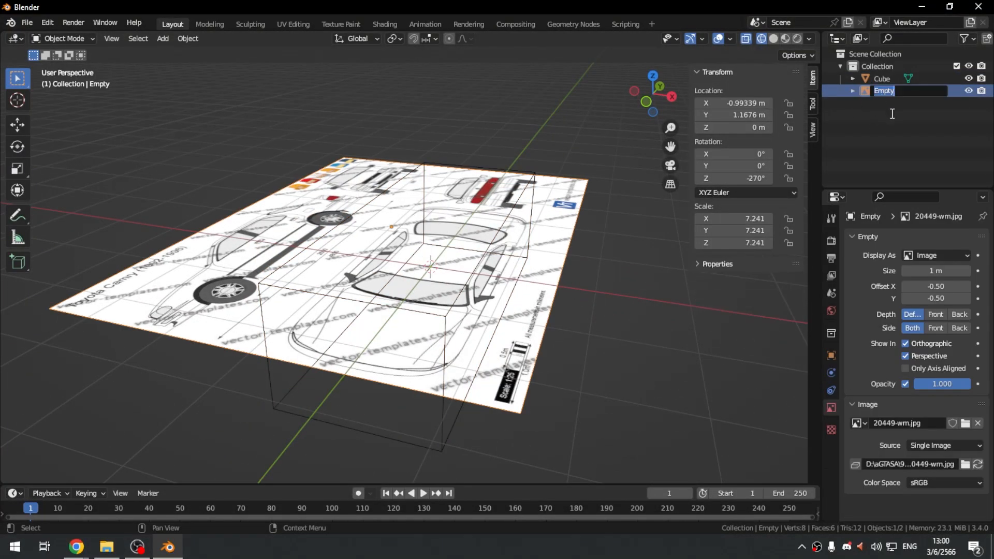
key(Return)
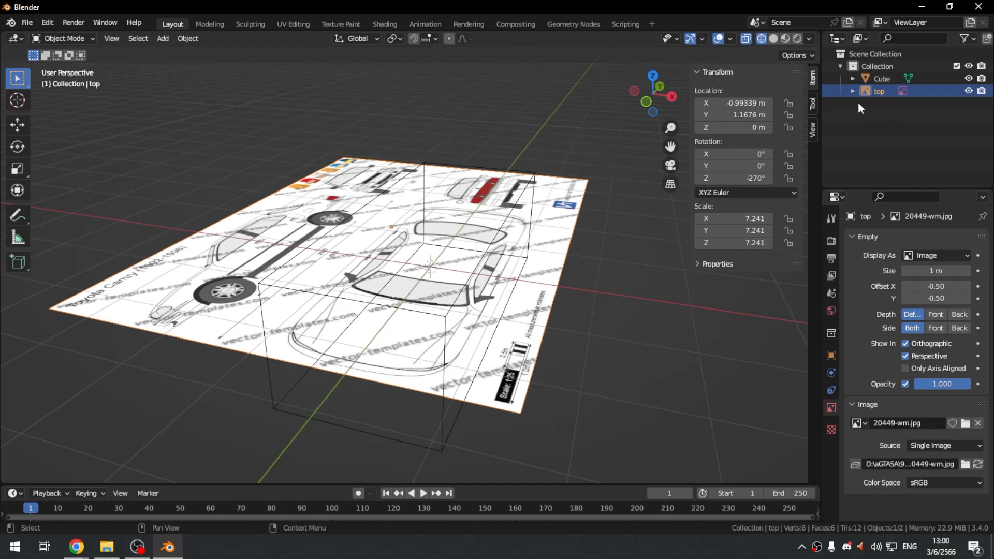
key(shift+d)
right_click(542, 244)
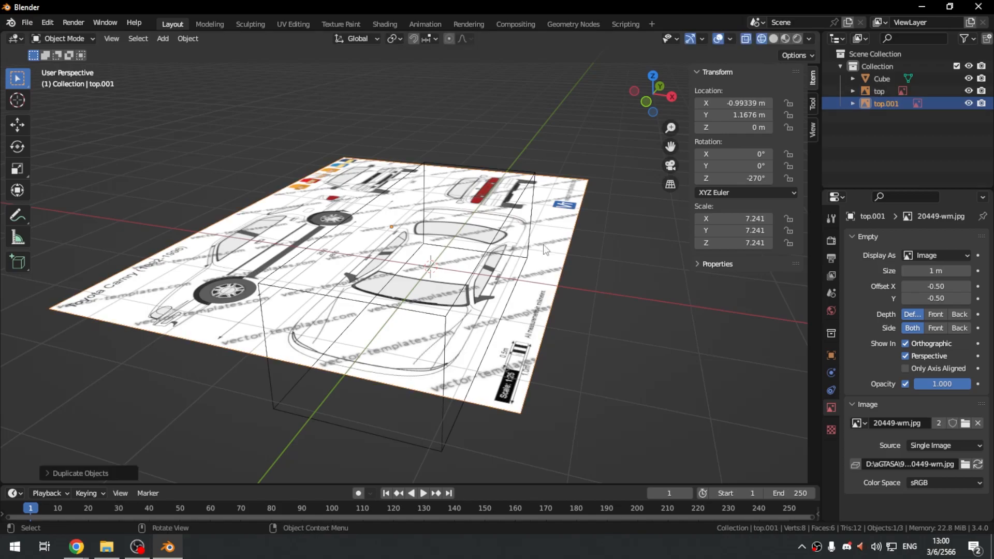
- Hide the top blueprint and rename its duplicate as side
click(969, 91)
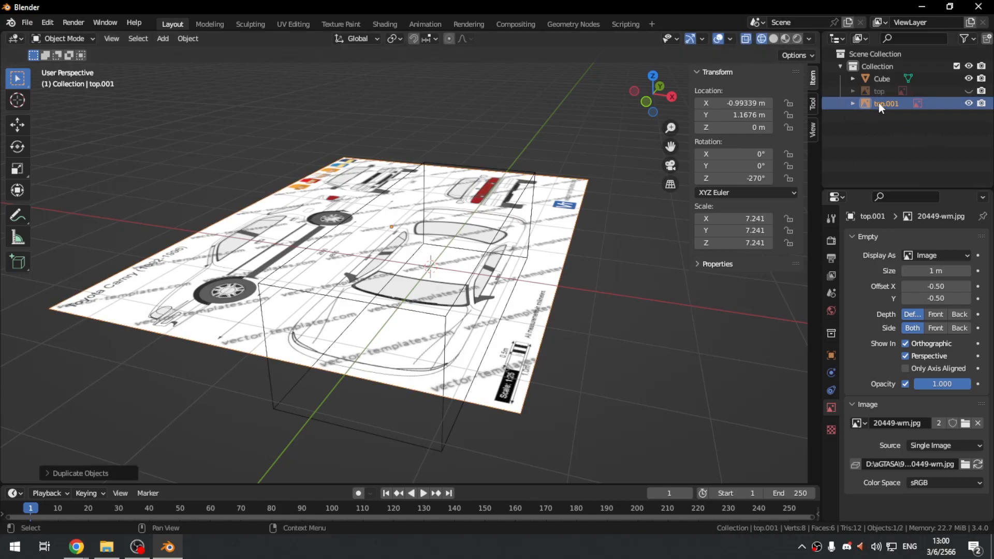
double_click(879, 102)
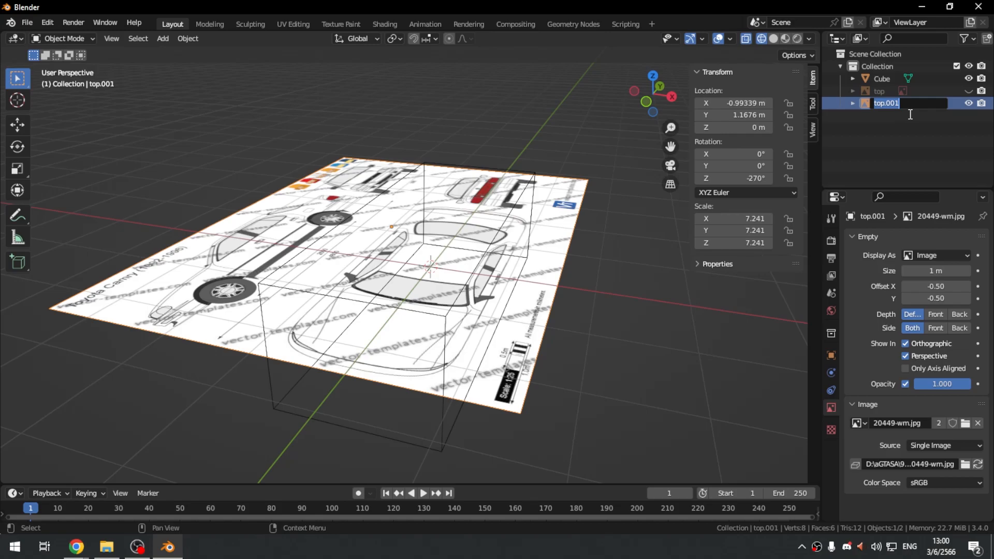
key(Return)
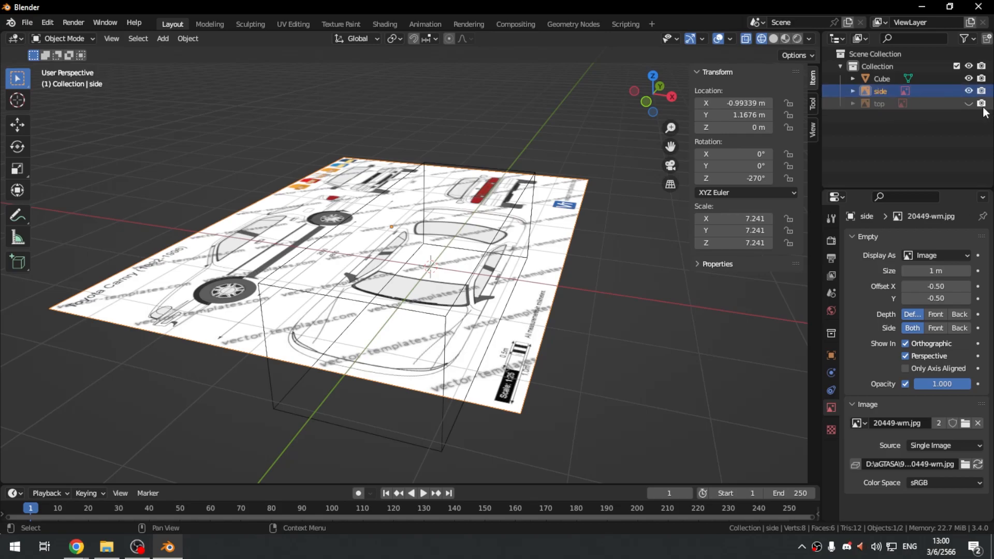
- Rotate the side blueprint 90° about the global Y axis so it stands upright
middle_drag(761, 301, 591, 288)
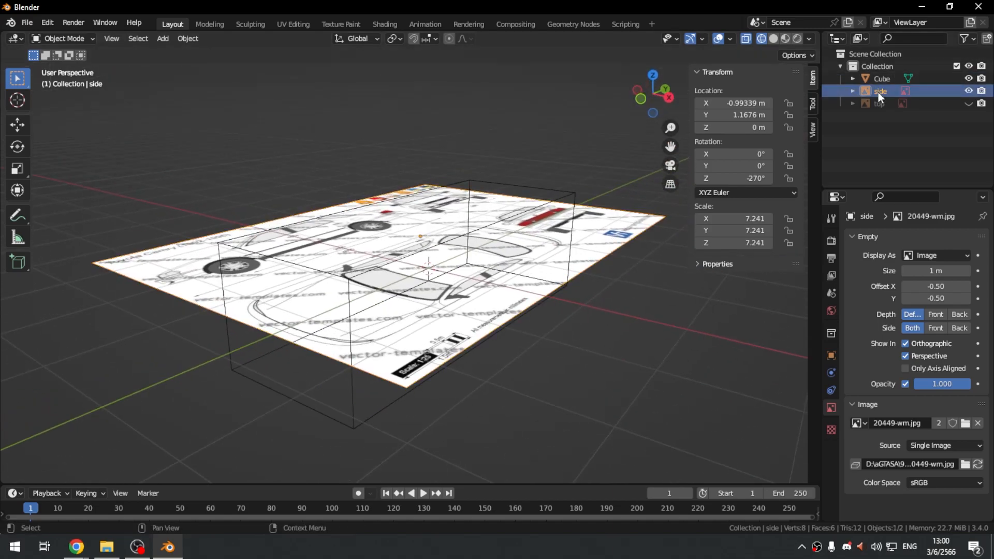
key(r)
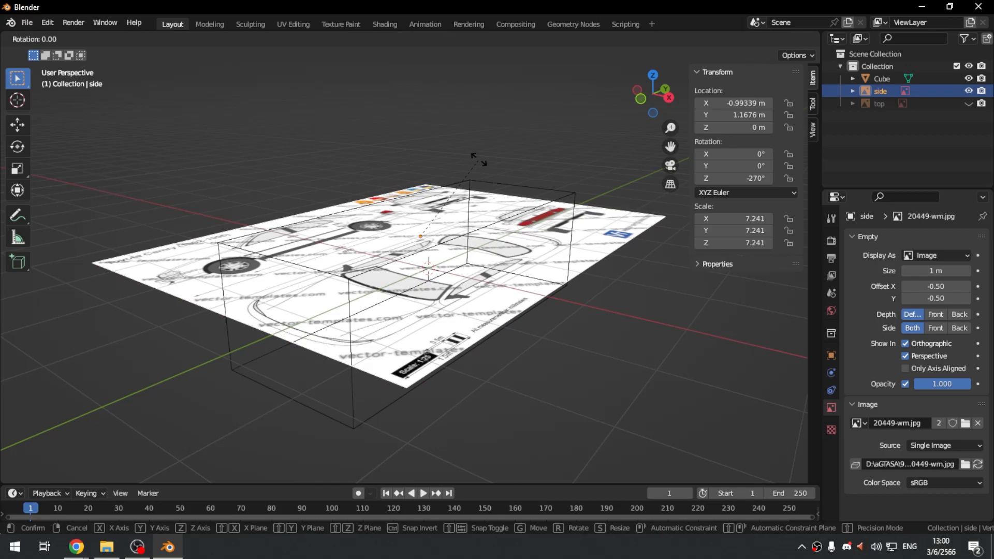
text(y)
text(90)
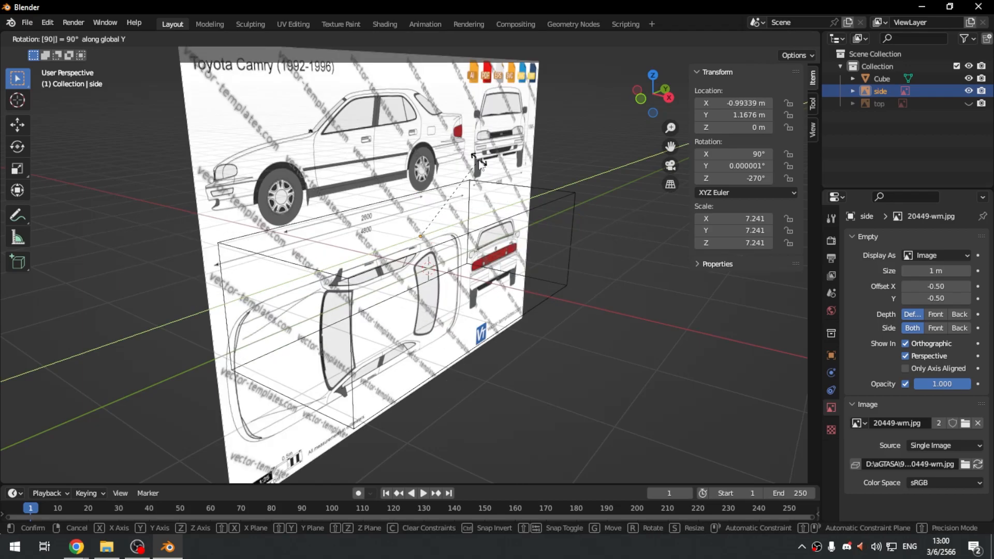
key(Return)
middle_drag(478, 158, 391, 270)
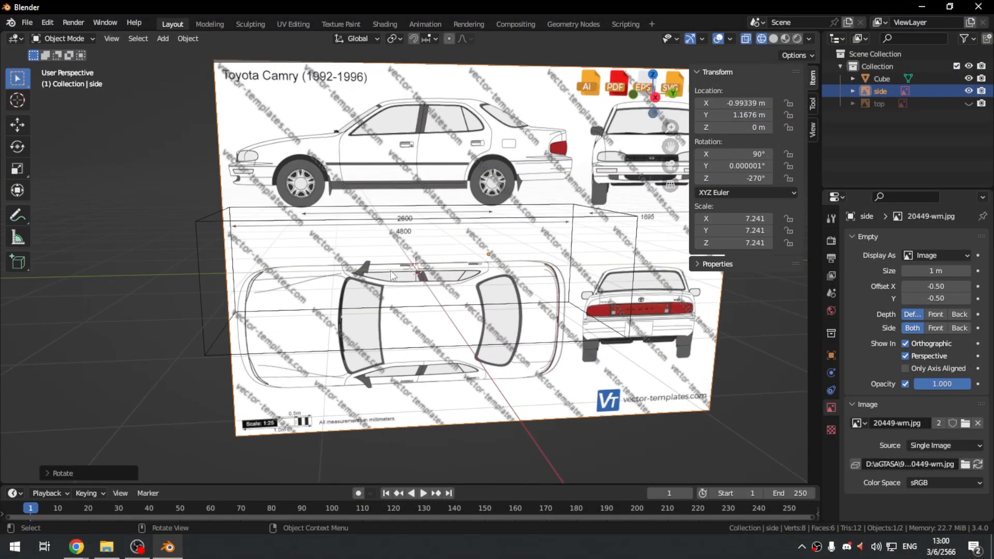
- In right orthographic view, move the side blueprint along Z to about -1.39 m so the side-view car fits the box
key(KP_3)
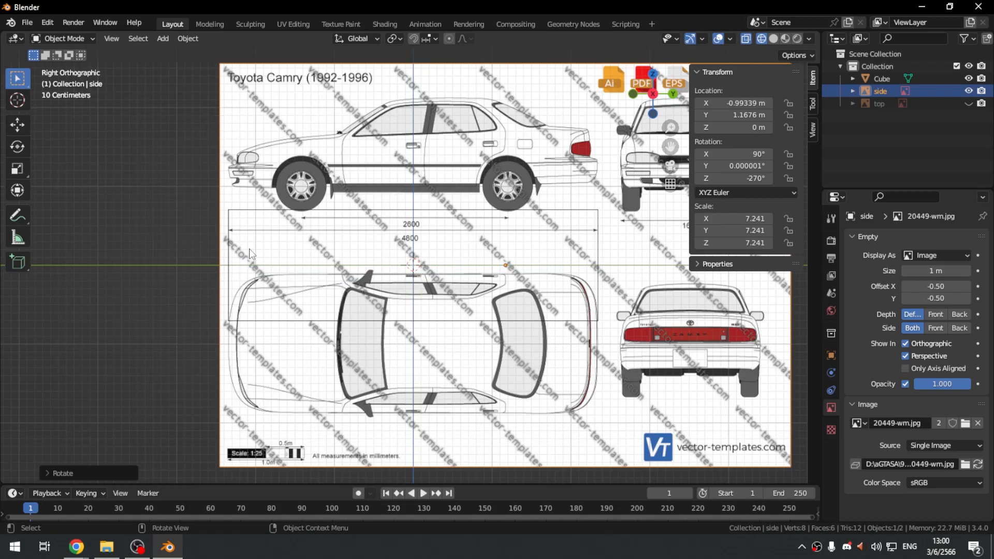
scroll(338, 265, up, 3)
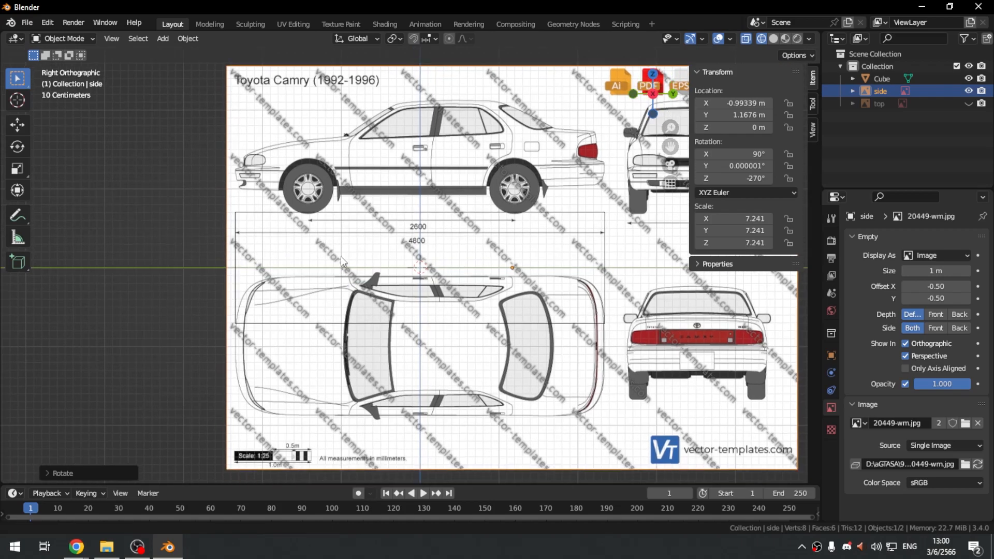
key(g)
key(z)
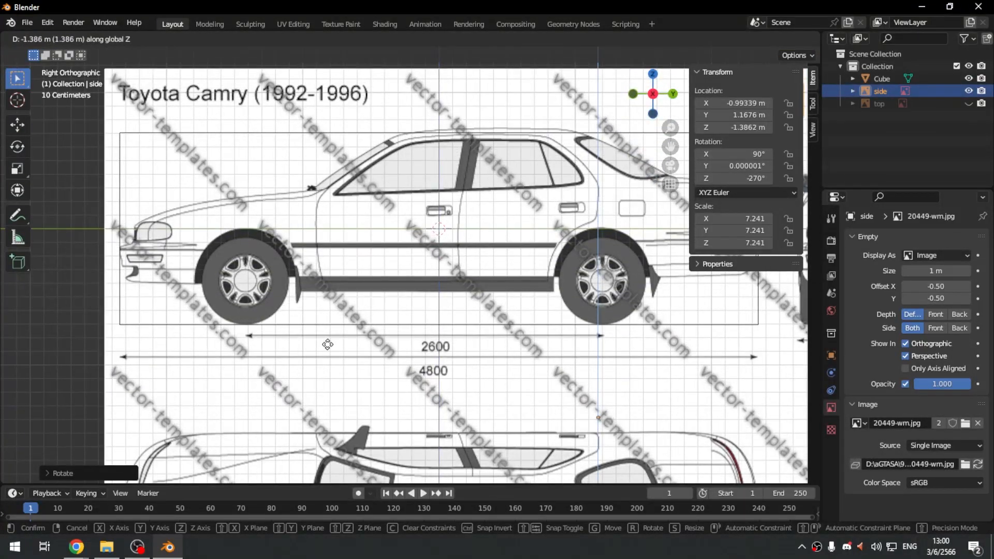
click(328, 346)
shift+middle_drag(369, 236, 348, 282)
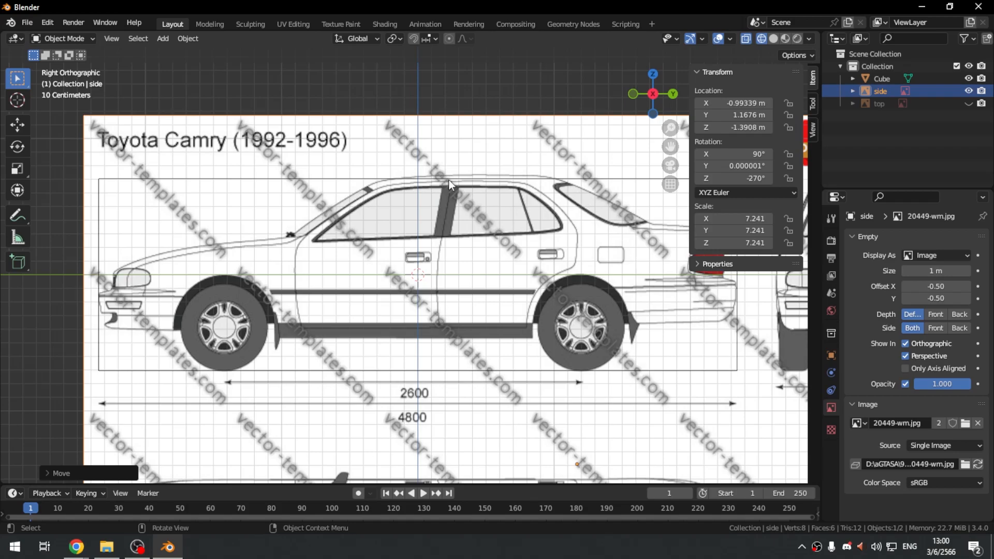
- Enter Edit Mode on the box and select its top vertices
click(449, 179)
key(Tab)
scroll(449, 179, down, 3)
drag(188, 168, 605, 223)
scroll(490, 265, up, 5)
scroll(498, 267, up, 2)
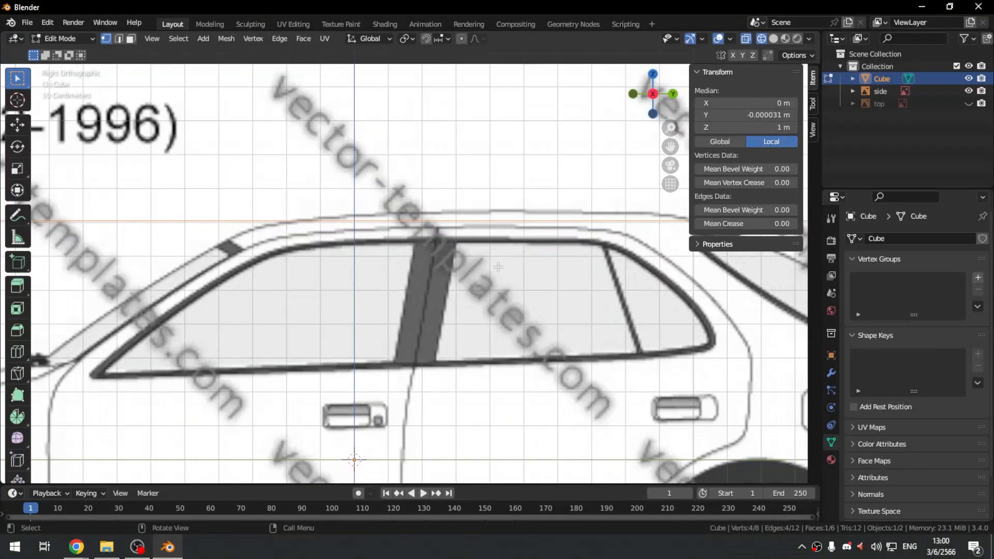
key(g)
key(z)
click(497, 237)
key(ctrl+z)
- Raise the box's top vertices along Z by about 0.02 m to meet the car's roofline, then clear the selection
key(g)
key(z)
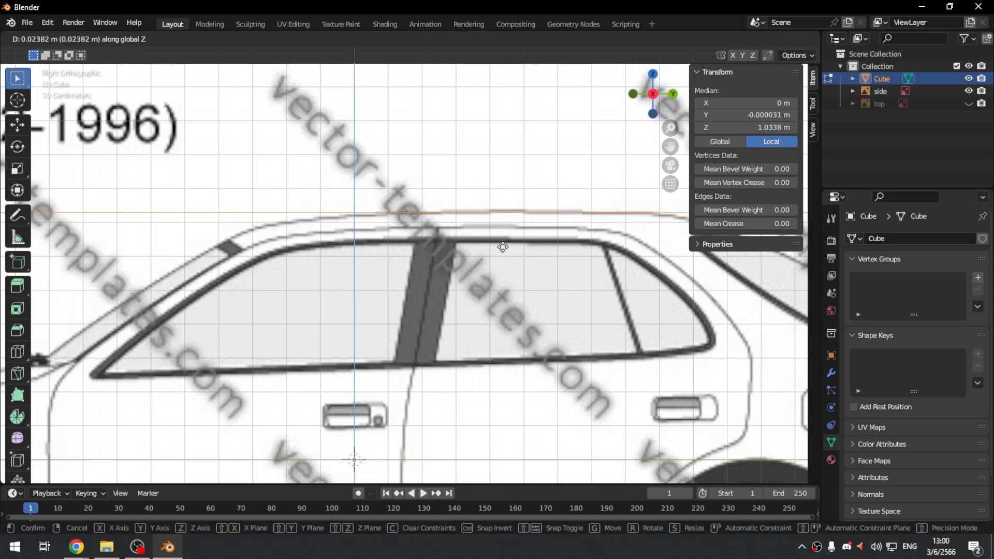
click(503, 245)
scroll(502, 239, down, 6)
click(495, 178)
scroll(493, 159, down, 4)
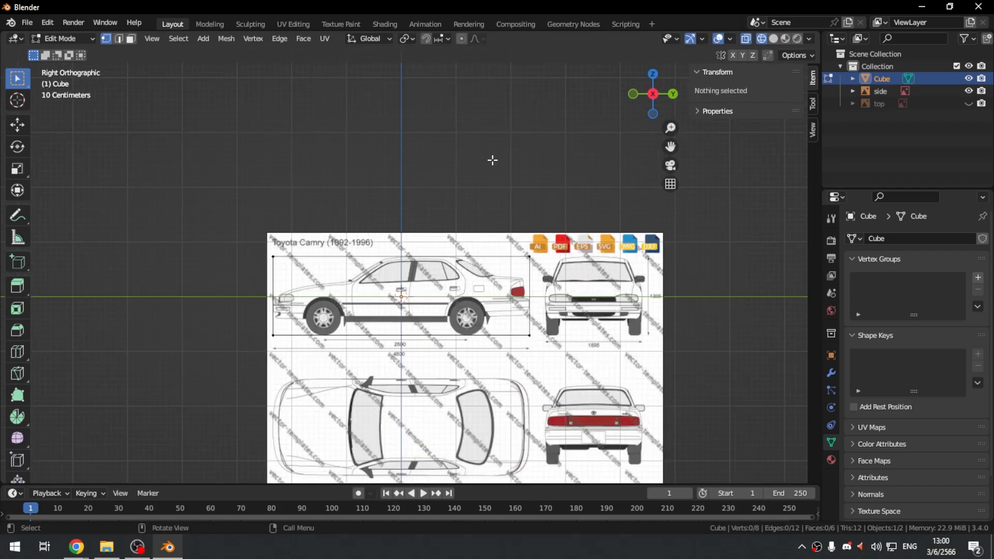
- Return to Object Mode and duplicate the side blueprint in place
middle_drag(465, 209, 484, 261)
key(alt+z)
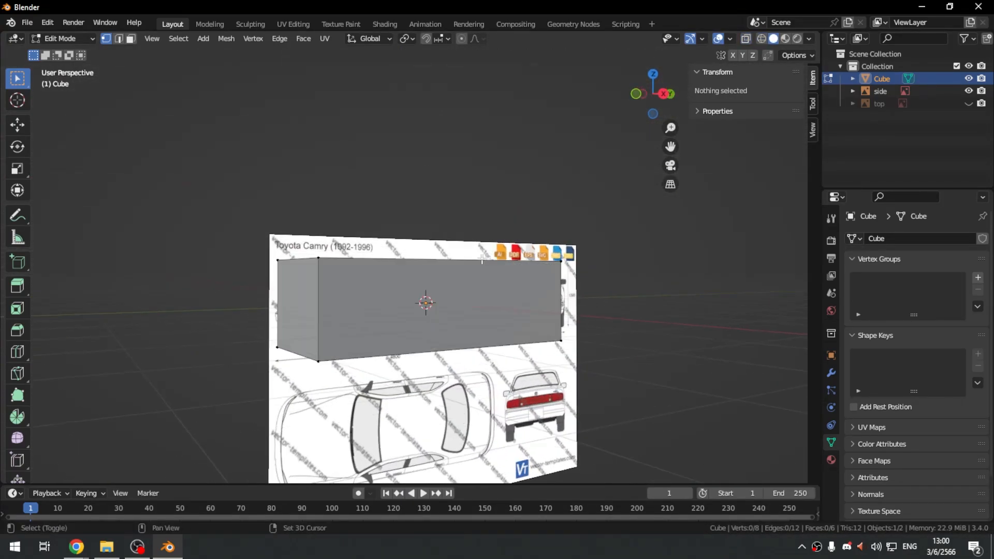
key(Tab)
click(461, 240)
middle_drag(495, 200, 558, 208)
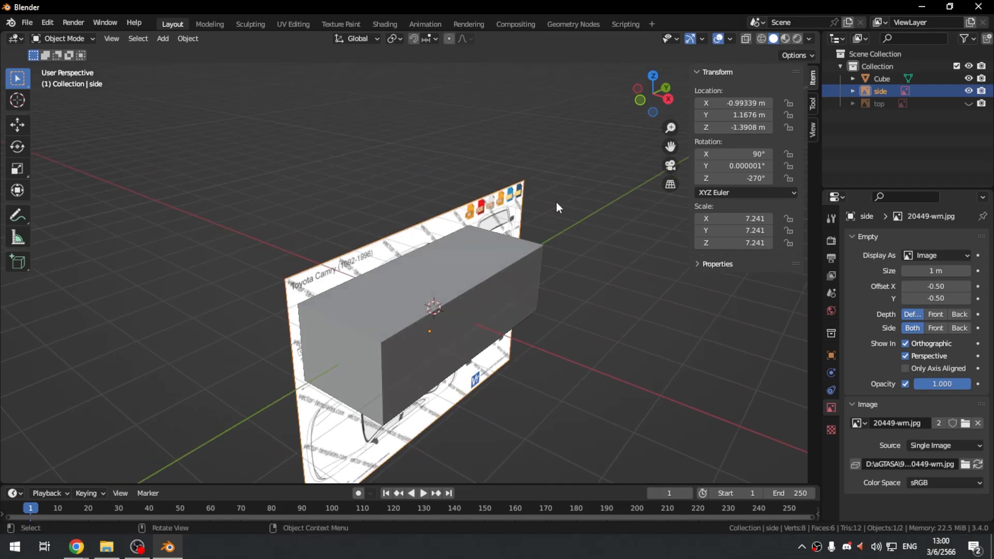
key(shift+d)
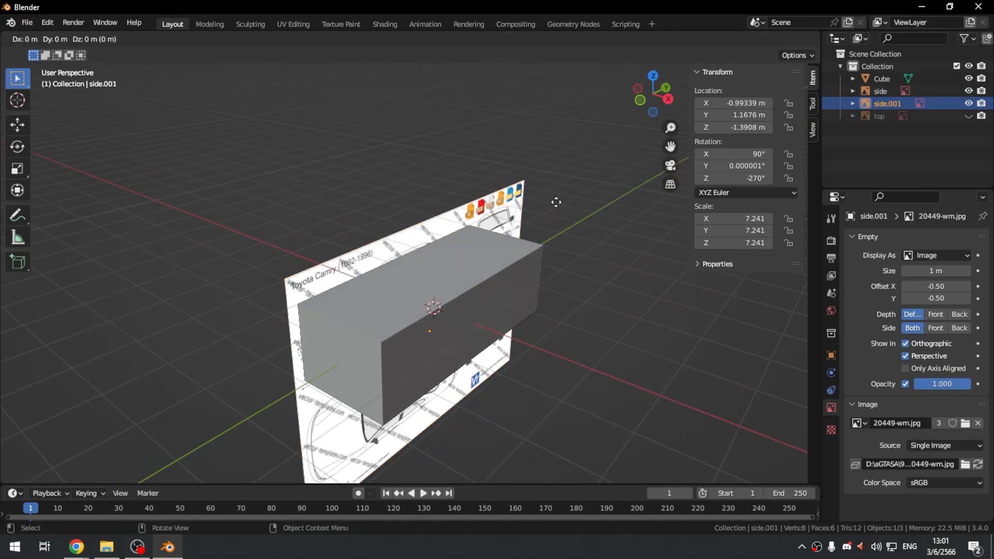
right_click(556, 202)
- Hide the side blueprint and rename its duplicate as front
double_click(880, 101)
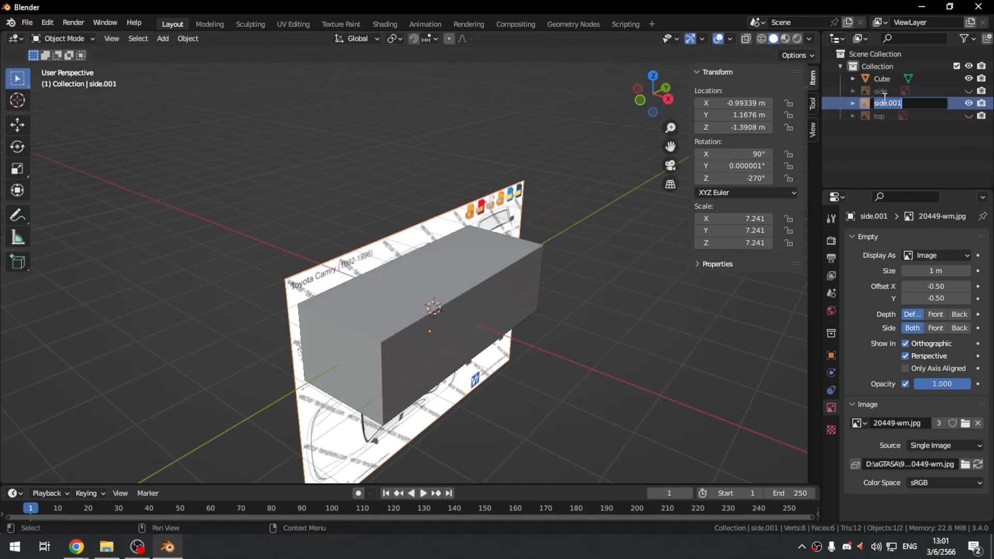
text(front)
key(Return)
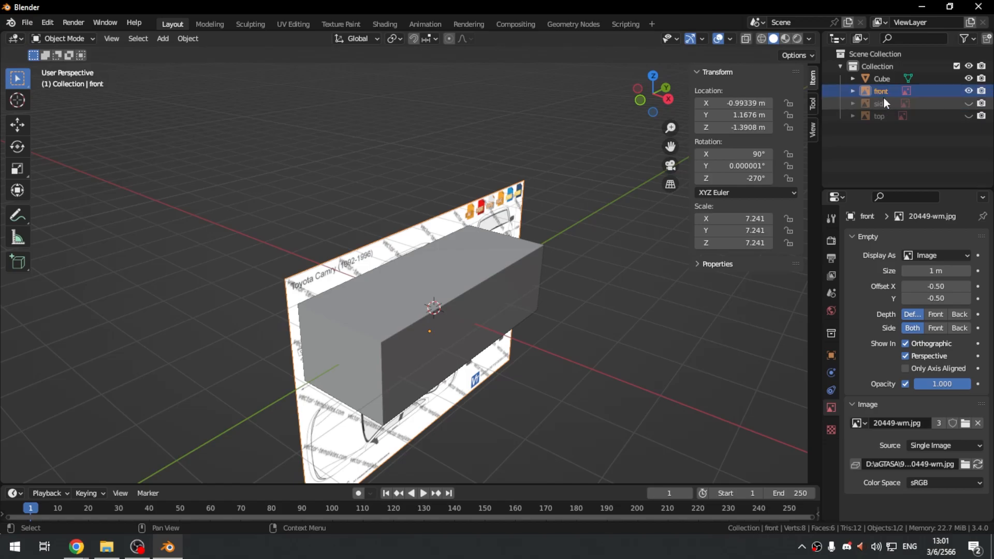
- Show the scene in wireframe and rotate the front blueprint 270° about the global Z axis
key(shift+z)
middle_drag(475, 178, 451, 186)
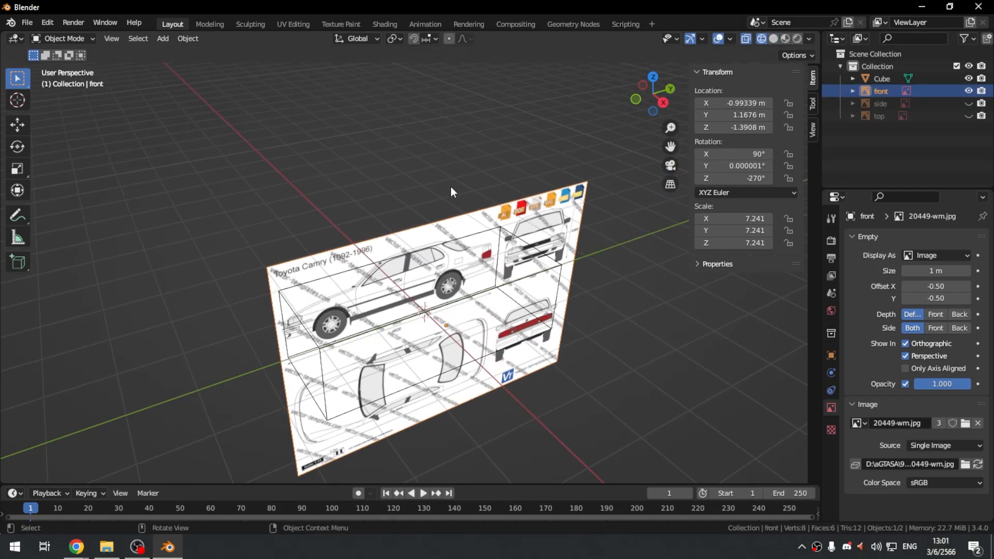
click(591, 244)
click(549, 212)
middle_drag(546, 163, 545, 158)
key(r)
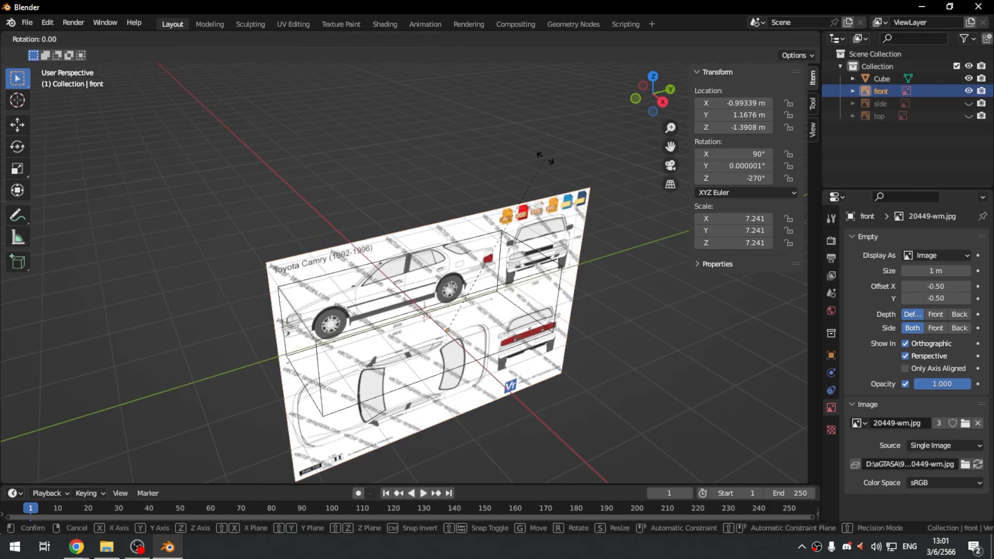
text(z270)
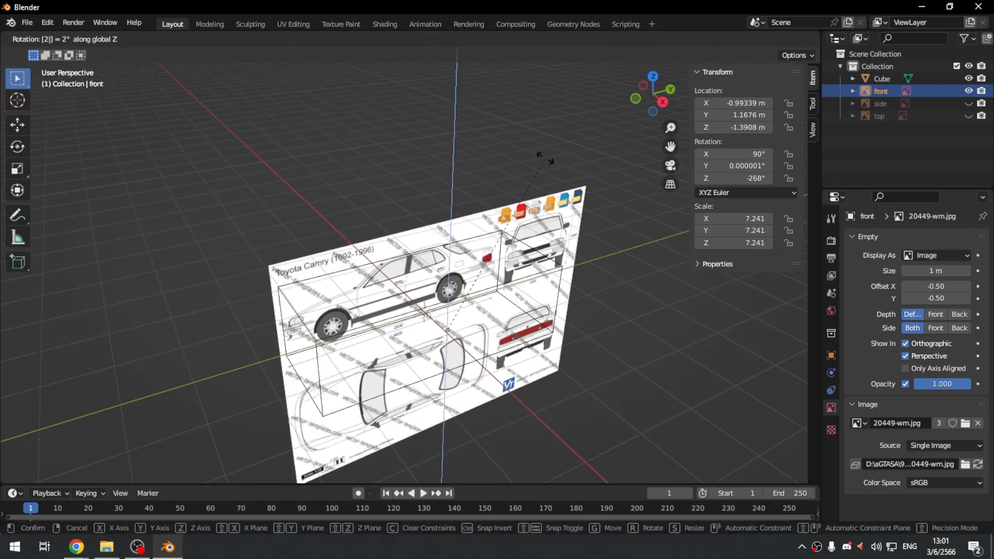
key(Return)
- In front orthographic view, move the front blueprint along X to about -2.348 m so the front-view car is centred in the box
key(KP_1)
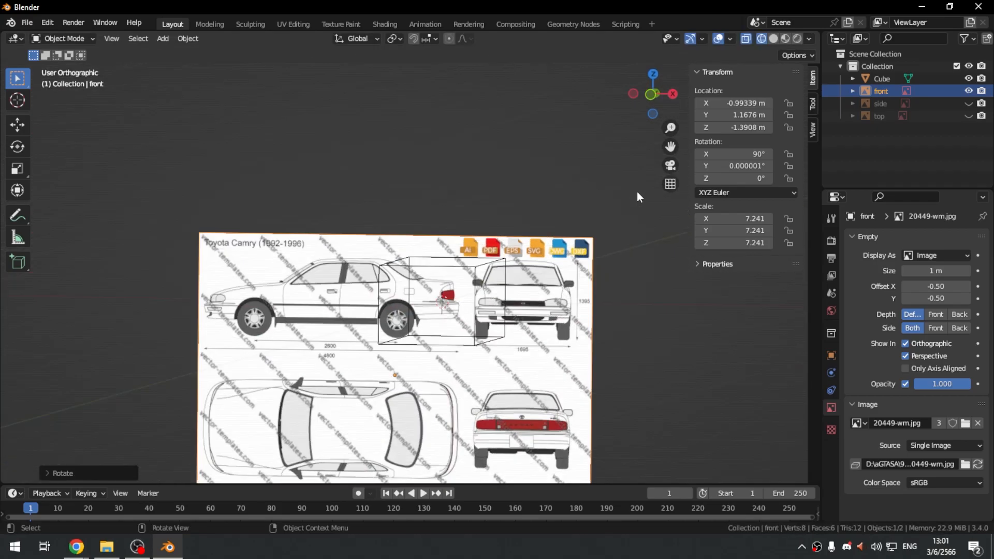
scroll(524, 266, up, 3)
scroll(524, 267, up, 3)
key(g)
key(x)
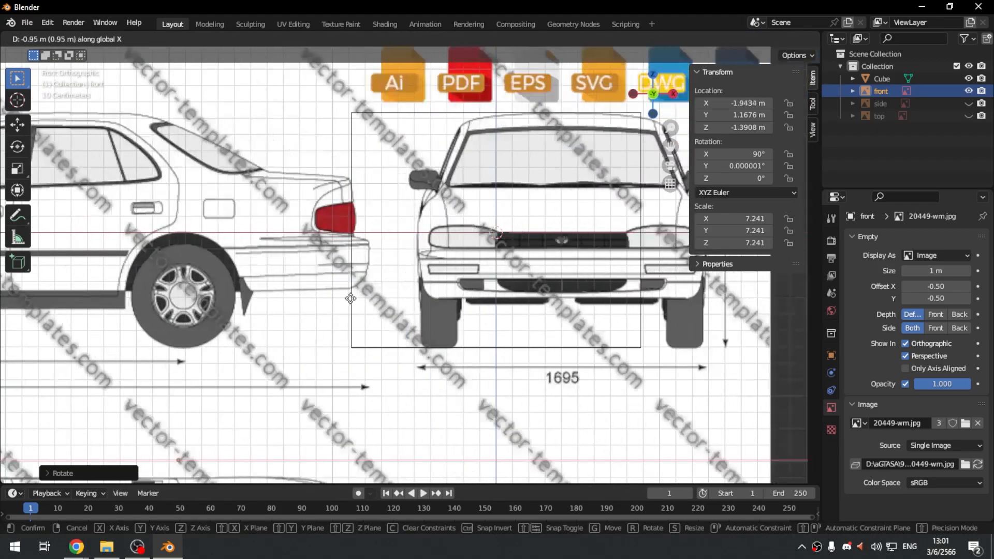
shift+click(410, 261)
scroll(410, 261, up, 4)
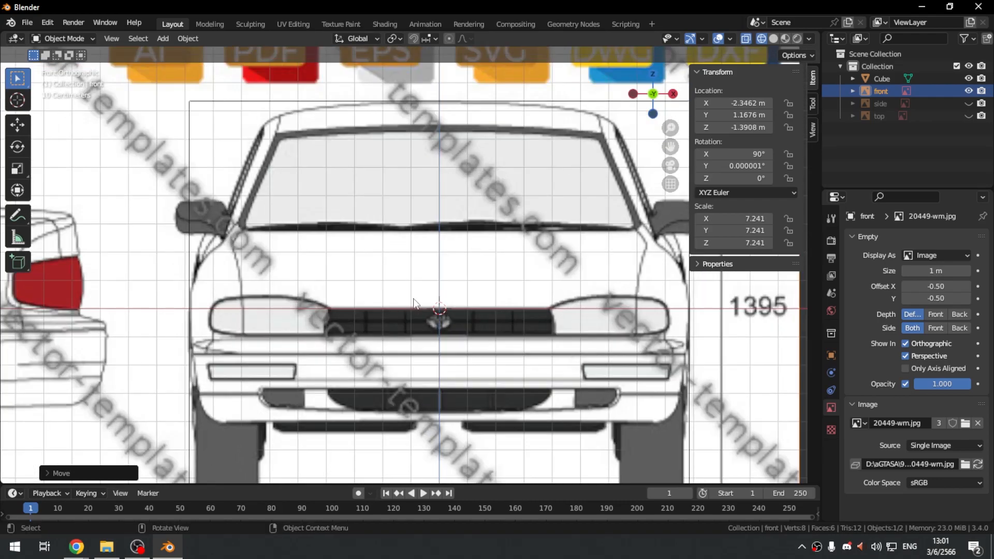
key(g)
key(x)
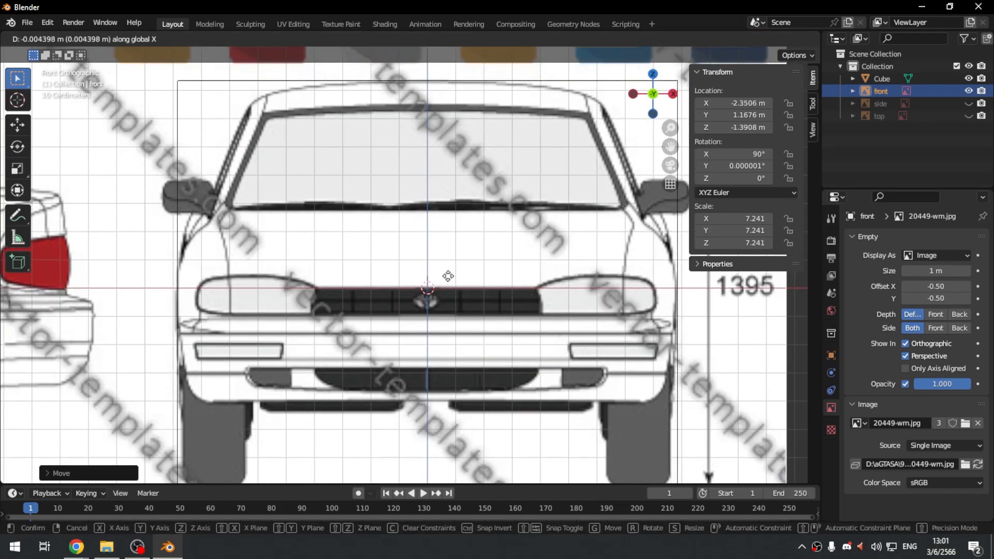
click(449, 276)
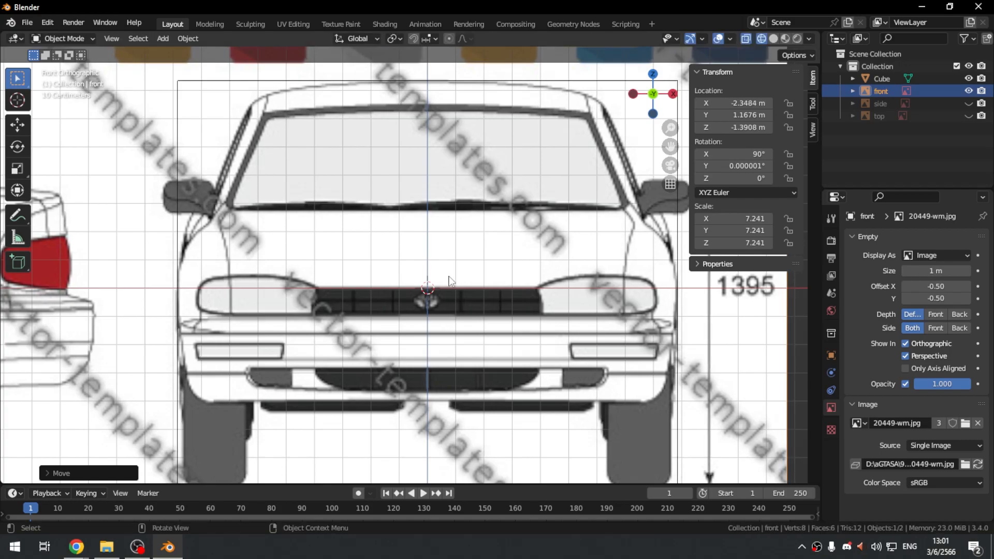
- Duplicate the front blueprint in place
scroll(555, 283, down, 5)
middle_drag(555, 283, 553, 271)
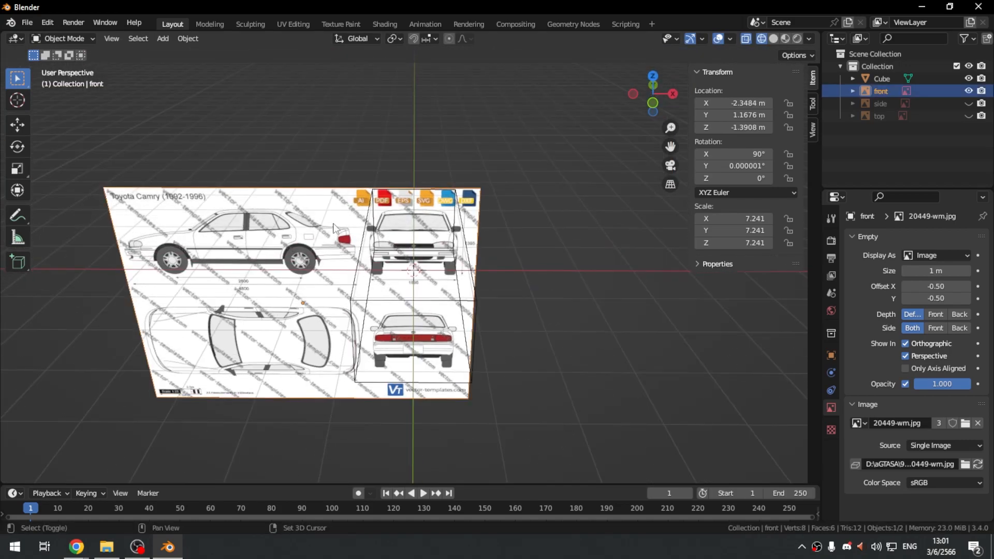
key(shift+d)
right_click(334, 228)
- Hide the front blueprint and rename its duplicate as rear
click(969, 91)
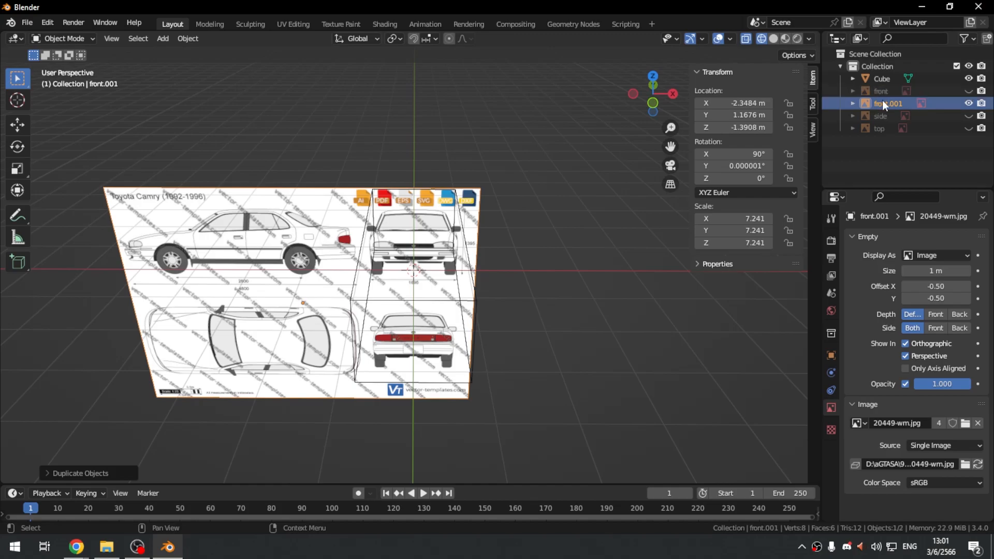
double_click(884, 102)
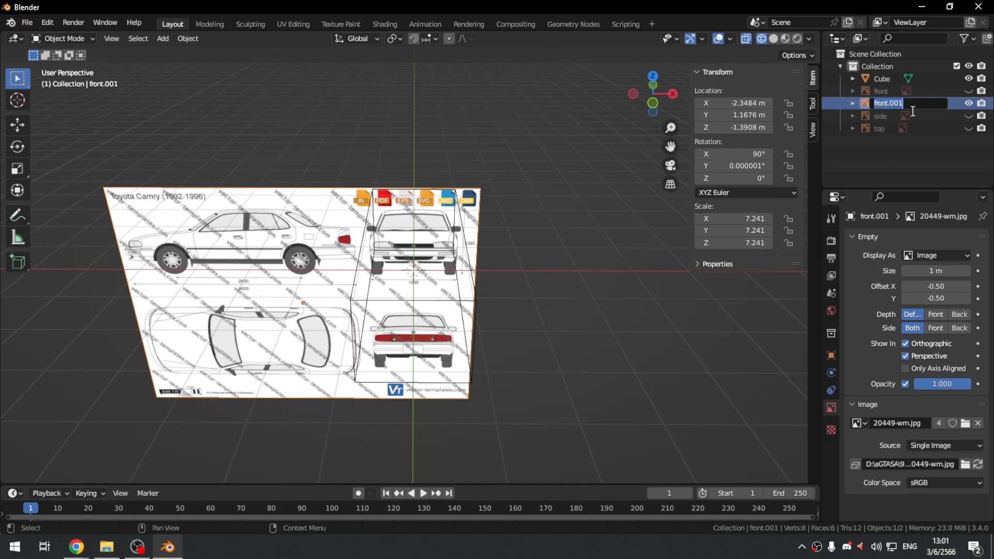
text(rear)
key(Return)
middle_drag(383, 218, 406, 206)
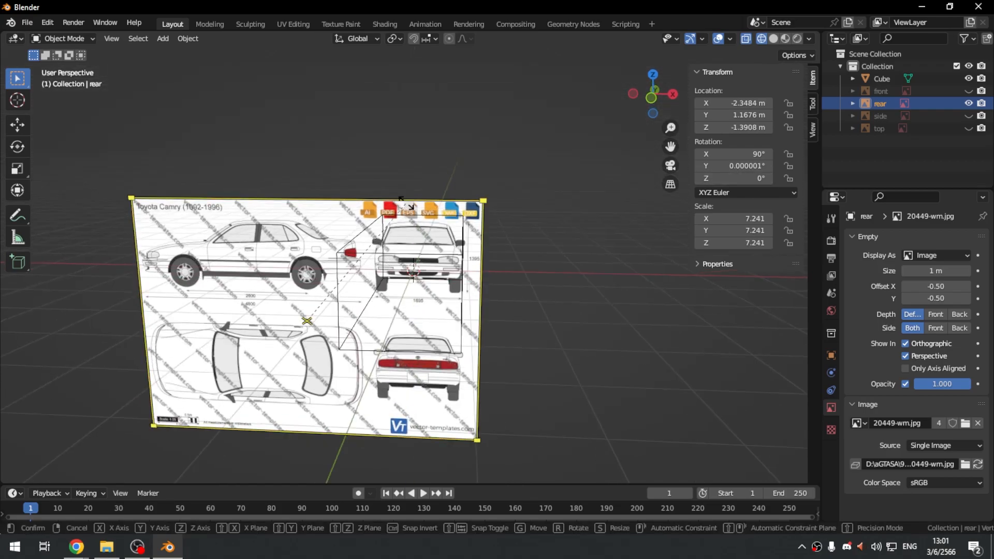
text(r180)
key(Escape)
key(KP_7)
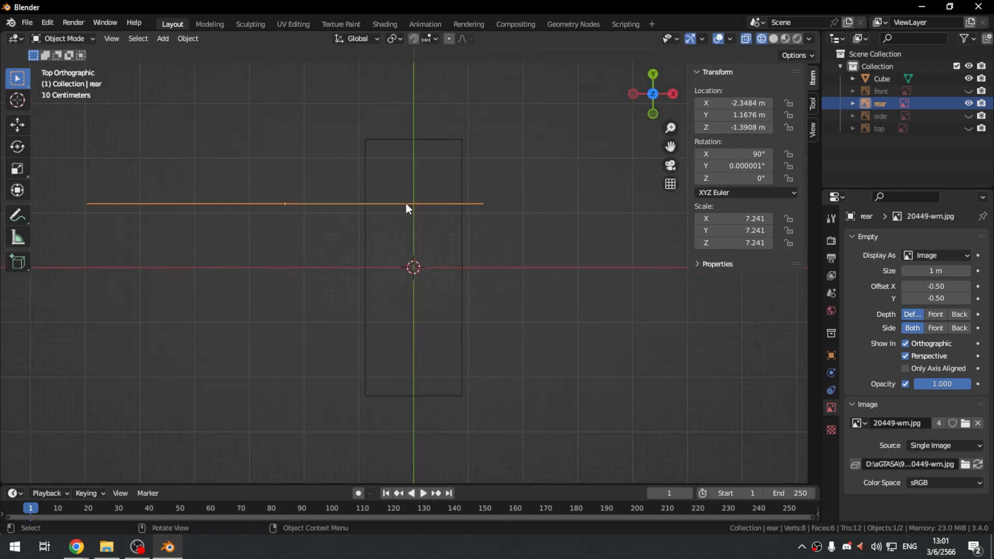
- Rotate the rear blueprint 180° about the global Z axis
middle_drag(427, 274, 399, 223)
key(r)
text(z180)
key(Return)
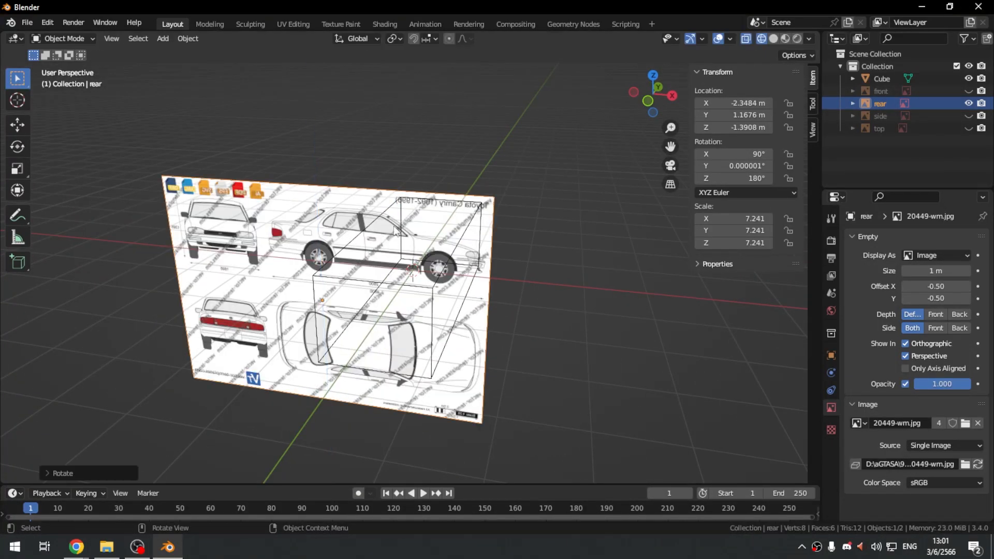
- In back orthographic view, move the rear blueprint to about X 2.32 m, Z 0.91 m so the rear-view car lies over the box
key(ctrl+KP_1)
scroll(420, 280, down, 3)
middle_drag(426, 281, 531, 314)
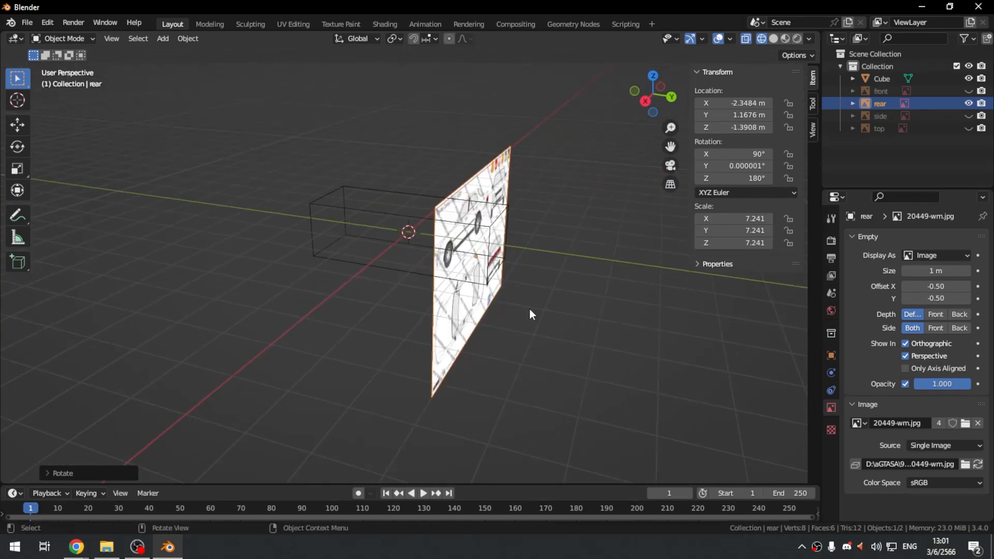
key(ctrl+KP_1)
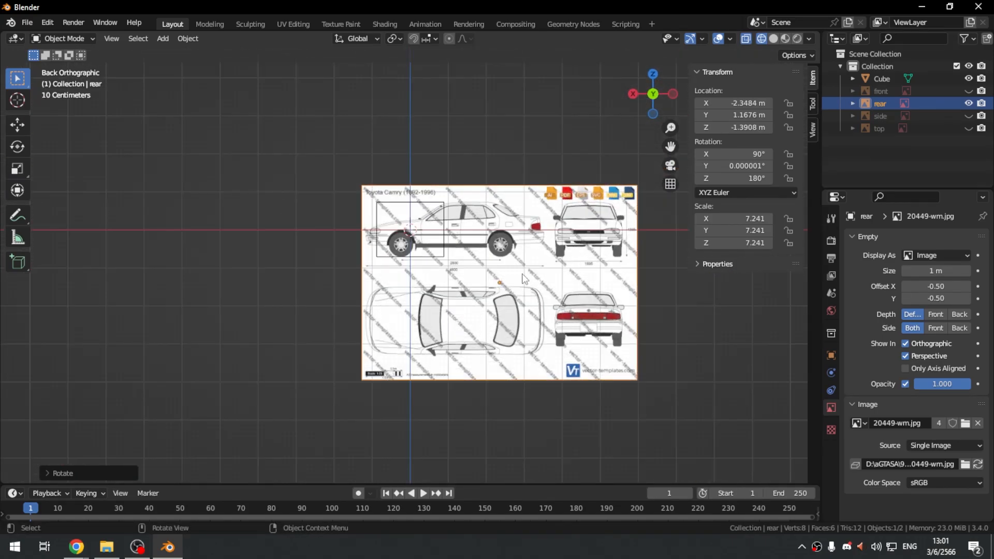
scroll(602, 272, up, 3)
key(g)
click(295, 122)
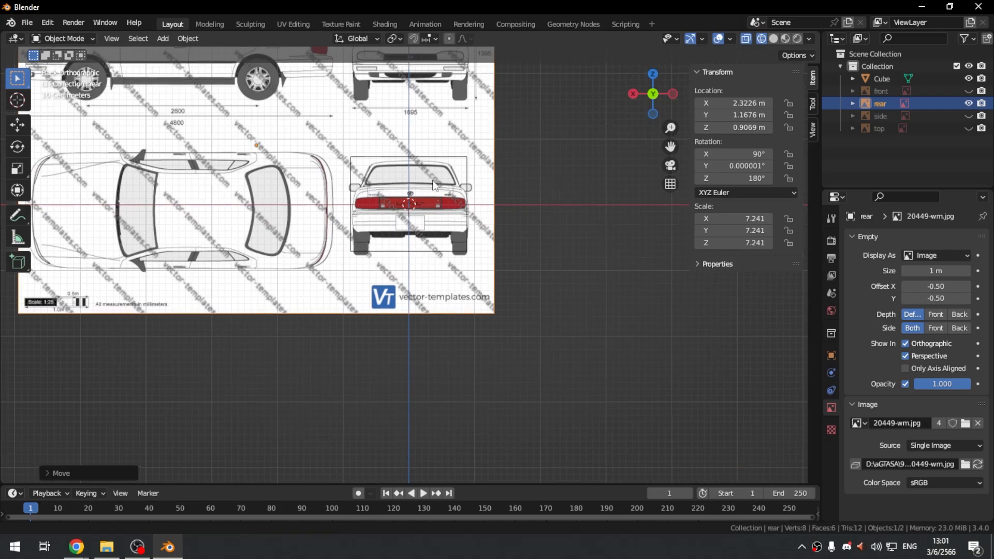
- Refine the rear blueprint's position to about X 2.343 m, Z 0.966 m so the rear-view car is centred in the box
scroll(472, 167, up, 5)
scroll(472, 167, up, 3)
key(g)
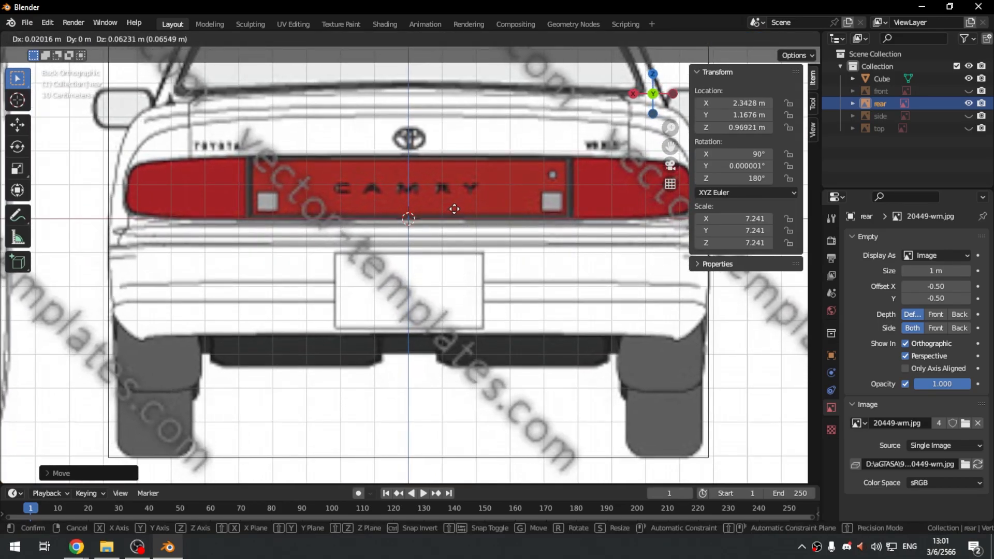
click(455, 210)
shift+middle_drag(478, 157, 450, 204)
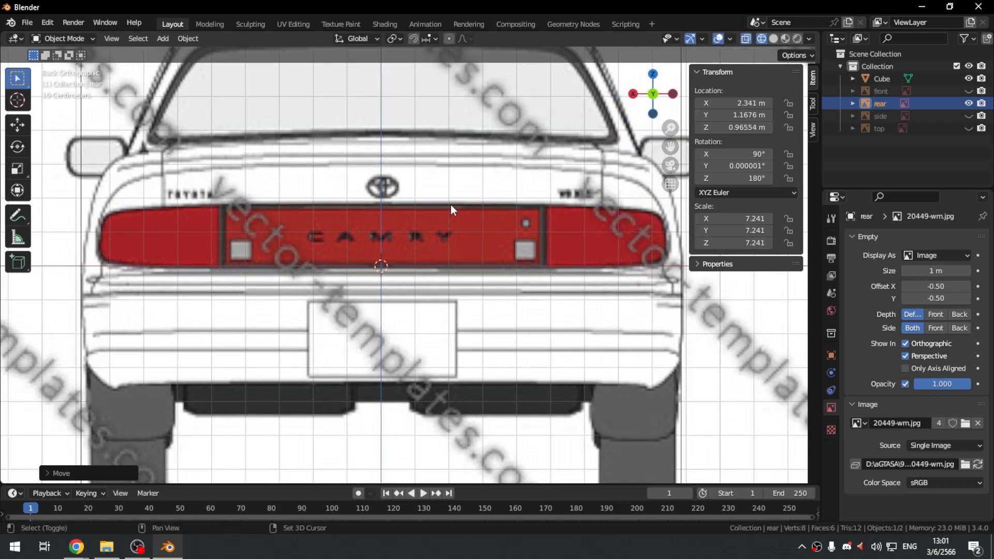
key(g)
key(x)
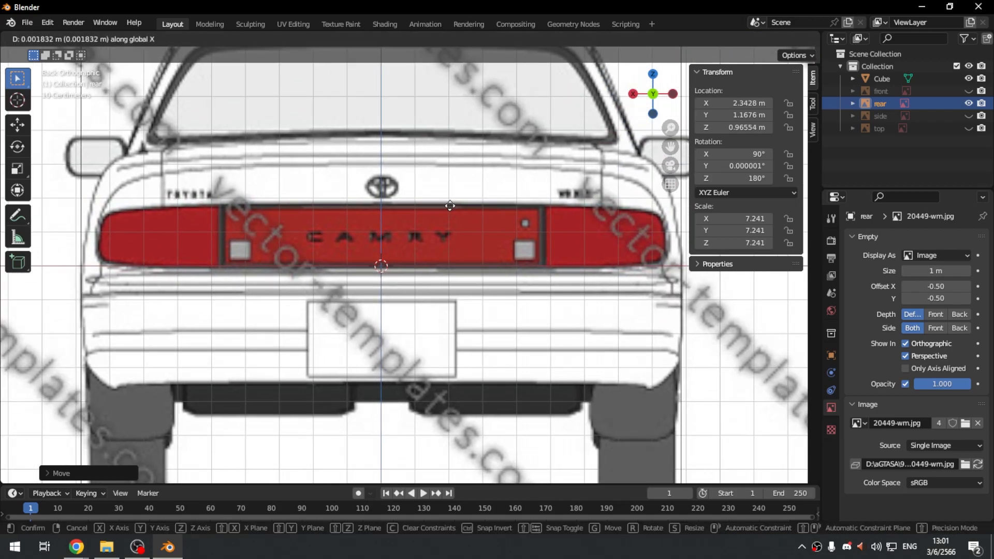
click(450, 206)
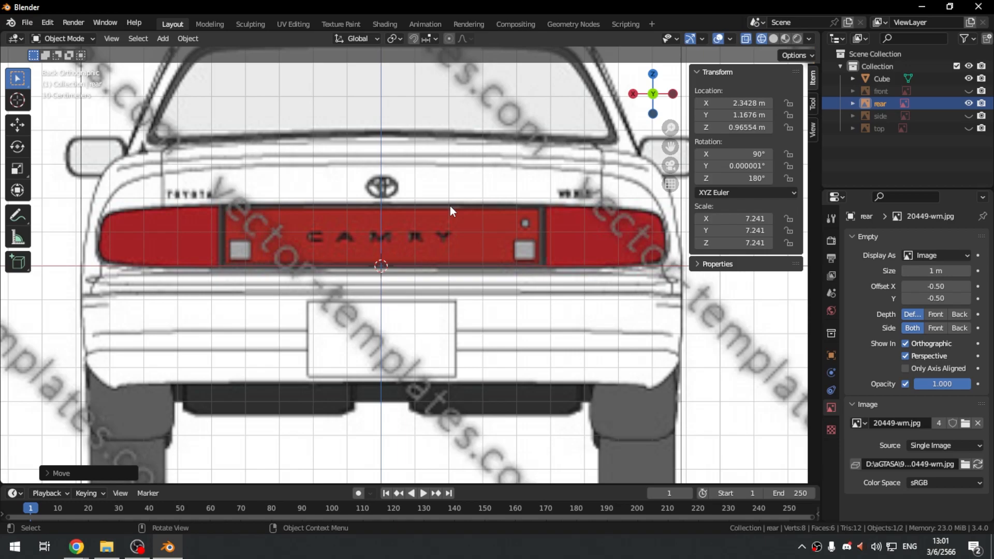
- Move the rear blueprint along Z to about 0.969 m so its roof lines up with the box's upper edge
shift+middle_drag(449, 208, 466, 321)
scroll(478, 198, down, 2)
scroll(478, 197, up, 2)
key(g)
key(z)
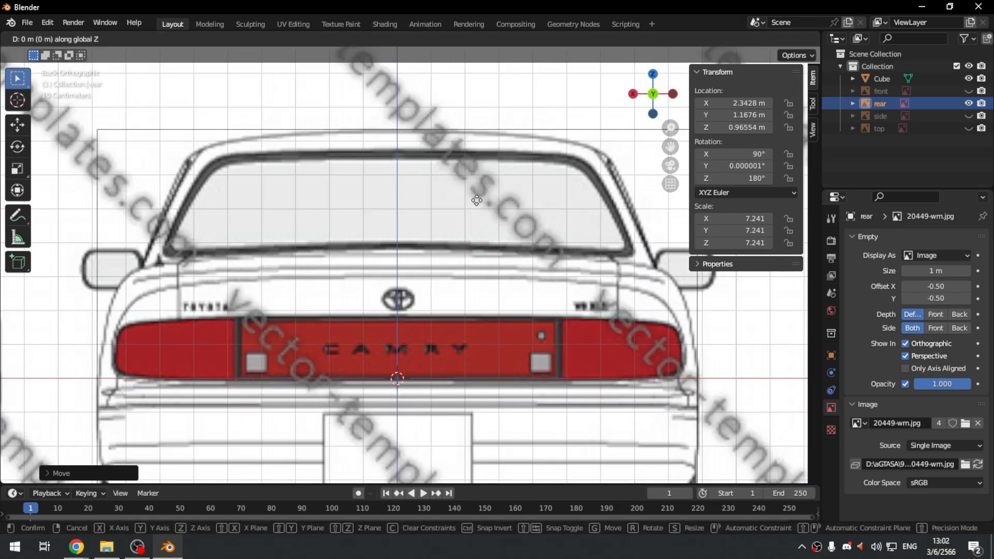
click(478, 201)
scroll(479, 203, down, 7)
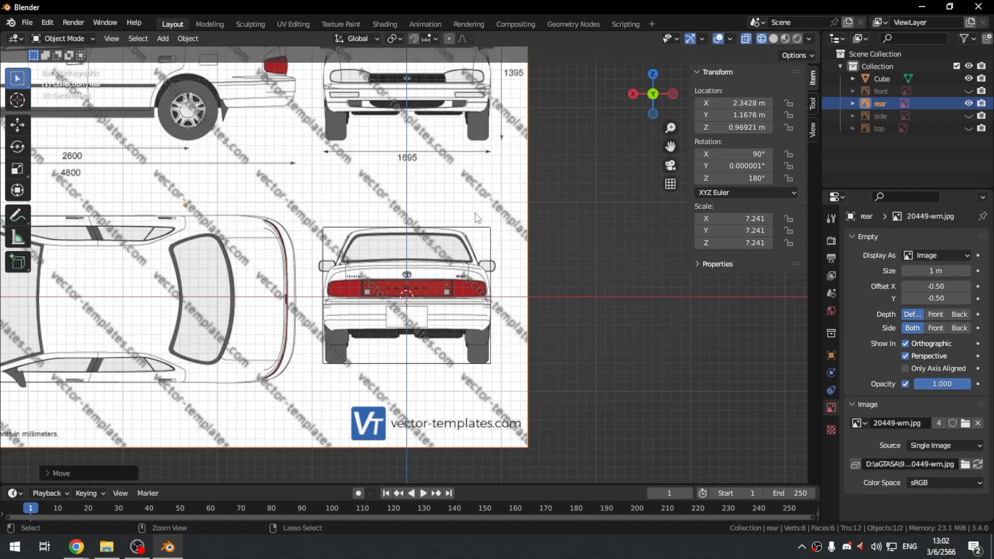
click(550, 272)
middle_drag(550, 273, 382, 210)
middle_drag(594, 203, 615, 189)
key(ctrl+s)
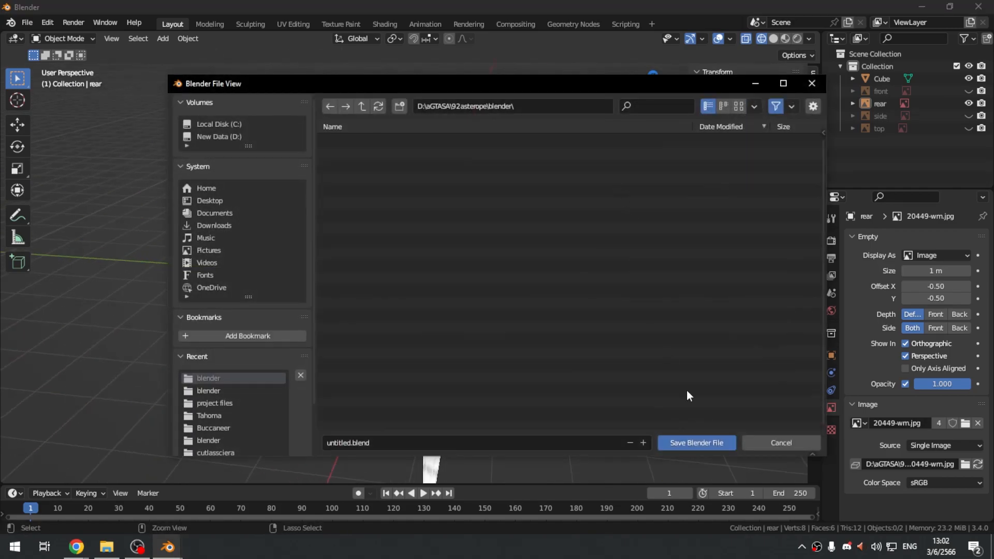
click(747, 440)
- Show the front, side and top blueprints together and inspect their alignment with the box
middle_drag(698, 179, 668, 204)
key(KP_3)
click(968, 90)
click(969, 115)
click(968, 128)
middle_drag(415, 280, 443, 275)
scroll(409, 285, up, 5)
scroll(409, 284, down, 6)
scroll(483, 238, down, 2)
middle_drag(483, 238, 466, 251)
- Hide every blueprint except the front one and select it
drag(968, 91, 967, 126)
click(966, 92)
middle_drag(590, 230, 513, 321)
click(450, 303)
scroll(513, 321, up, 3)
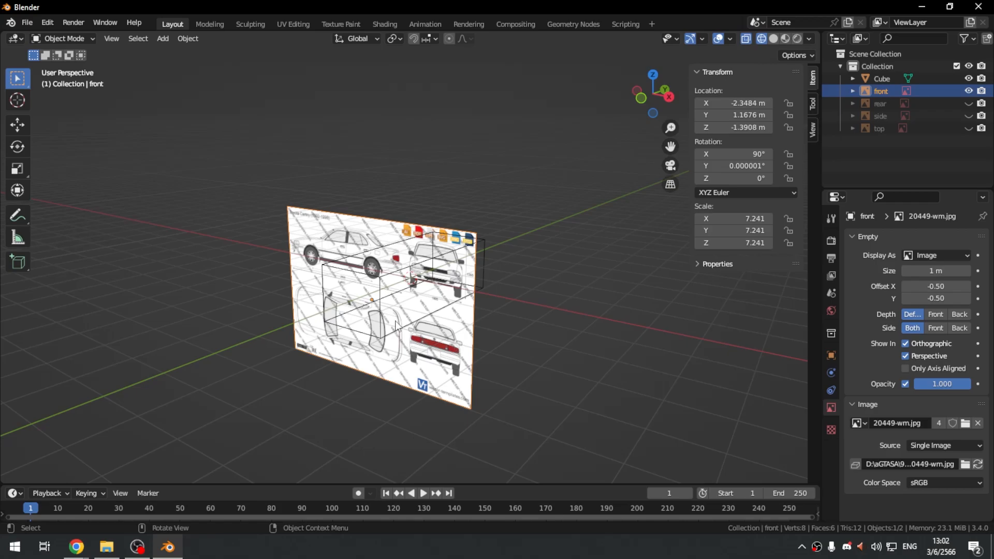
- Move the front blueprint along Y to about -7.82 m, clear of the box, and check it in front view
key(shift+z)
middle_drag(503, 341, 450, 343)
key(shift+z)
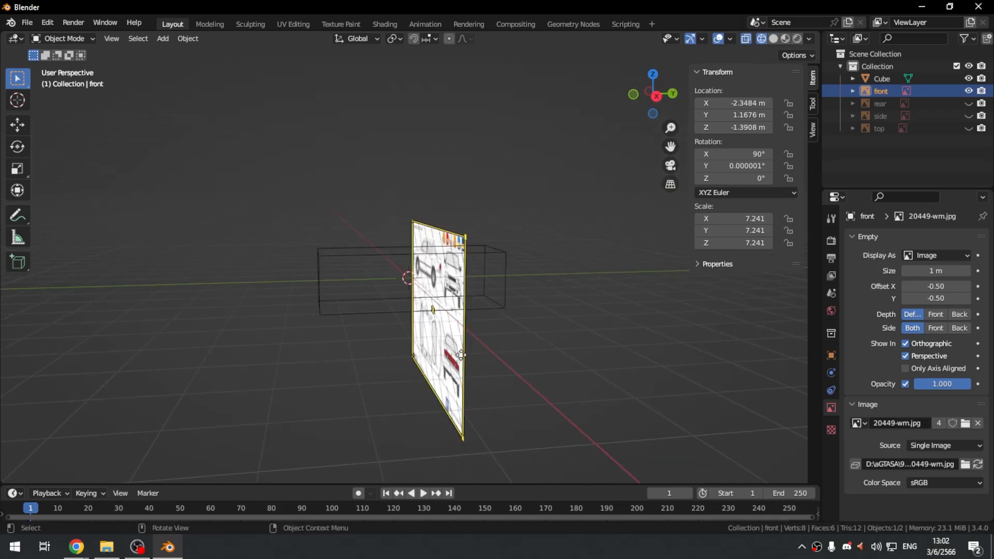
scroll(458, 354, down, 2)
key(KP_3)
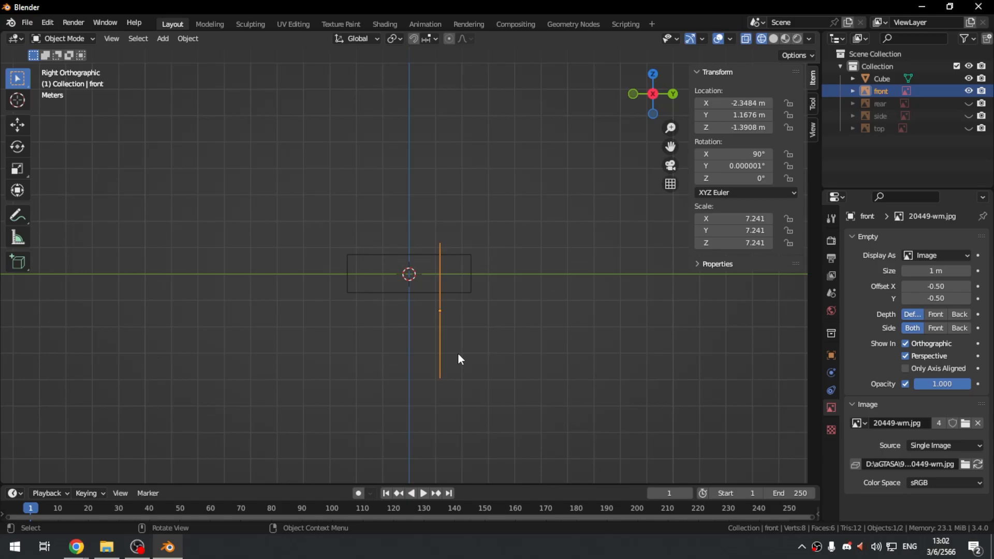
key(g)
key(y)
click(251, 355)
middle_drag(251, 355, 463, 363)
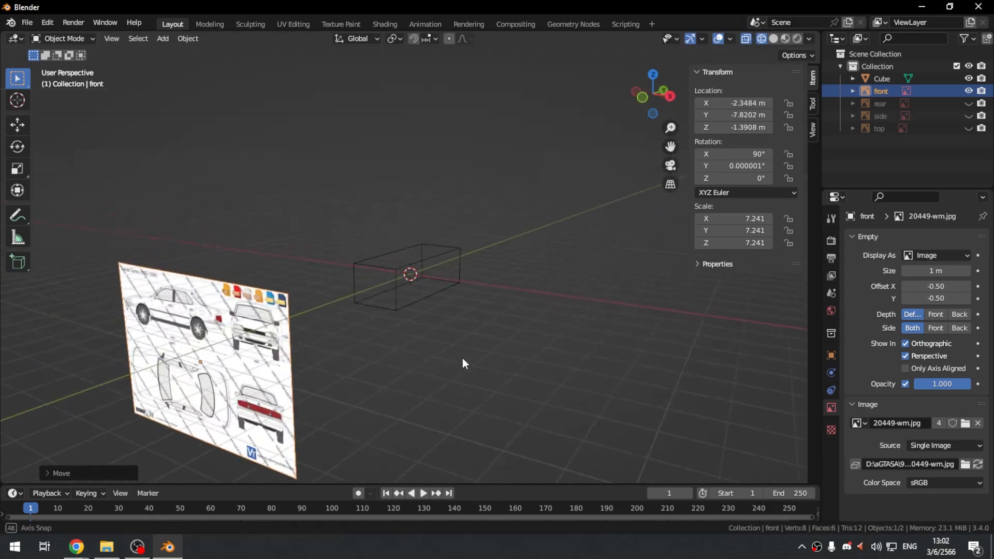
key(shift+z)
middle_drag(435, 325, 458, 294)
key(KP_1)
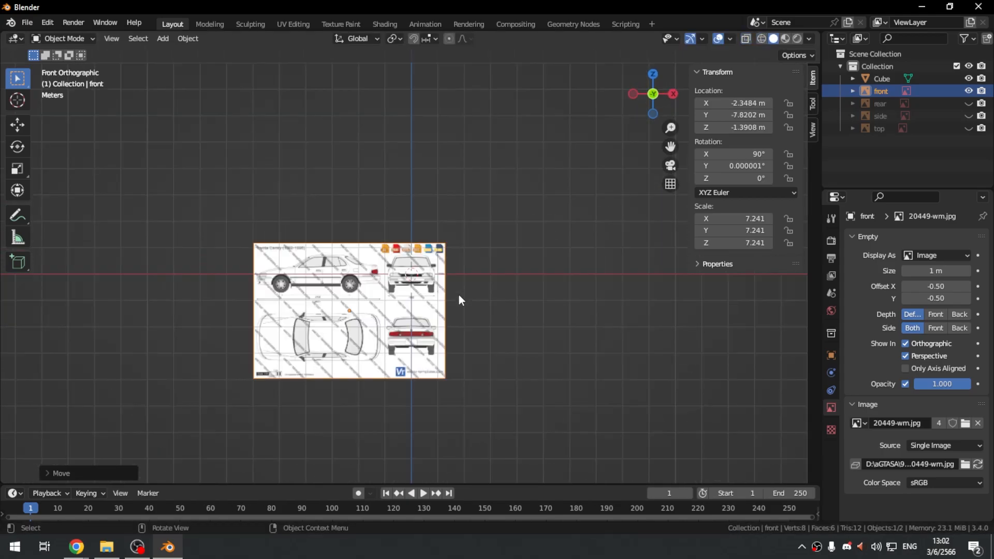
scroll(459, 300, up, 5)
scroll(450, 317, up, 4)
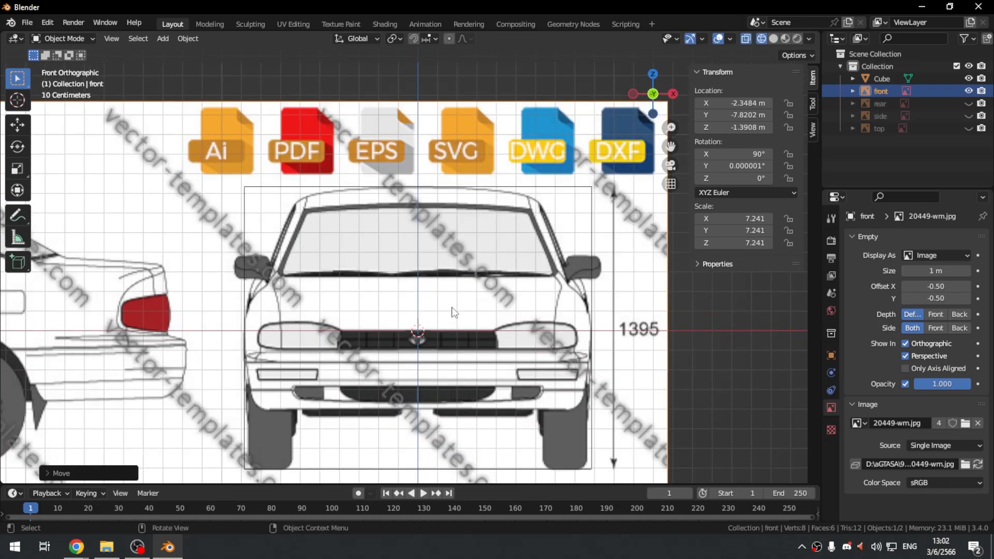
scroll(451, 317, down, 6)
- Move the front blueprint along Y to about 6.51 m, behind the box, and check it in front view
middle_drag(465, 303, 372, 359)
middle_drag(177, 355, 329, 309)
key(KP_3)
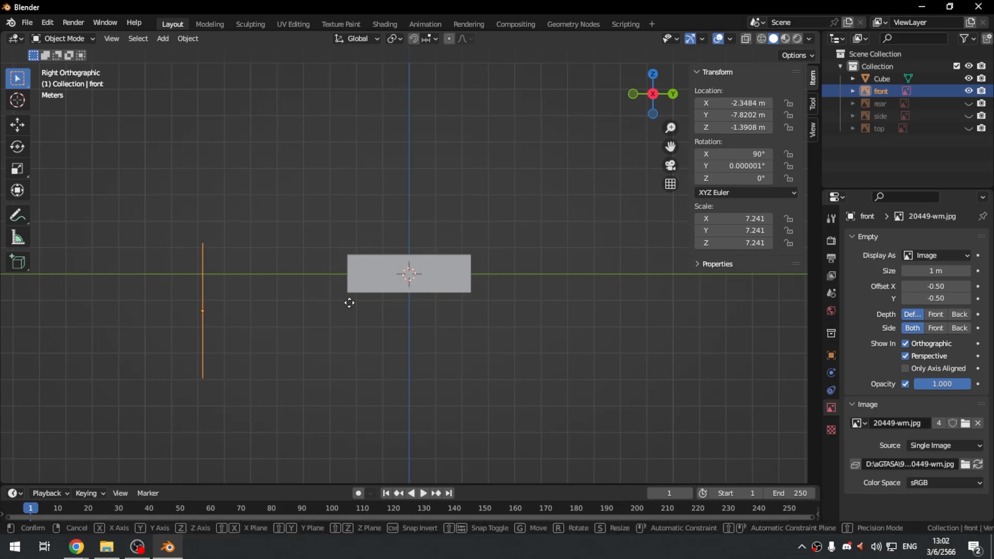
click(729, 341)
middle_drag(729, 342, 484, 333)
key(KP_1)
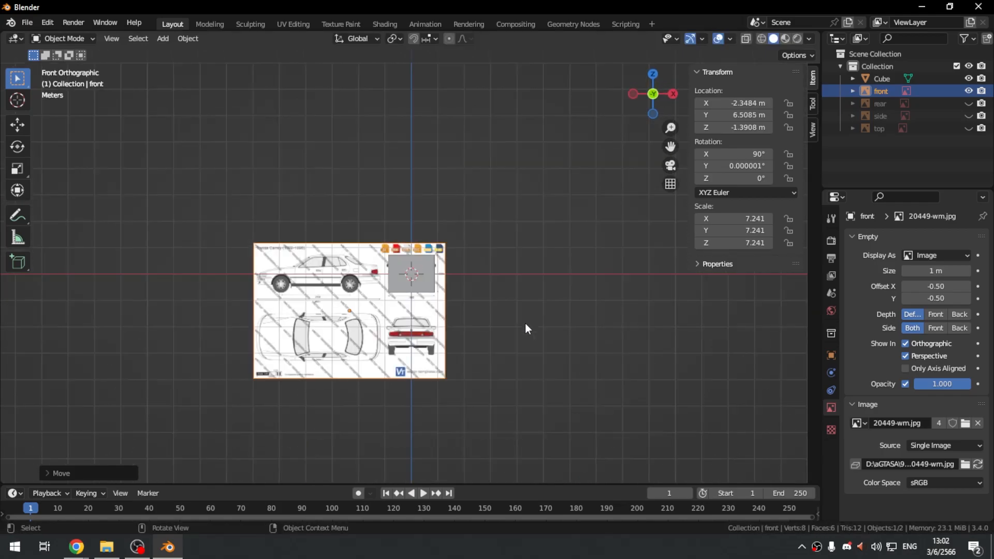
scroll(525, 323, up, 7)
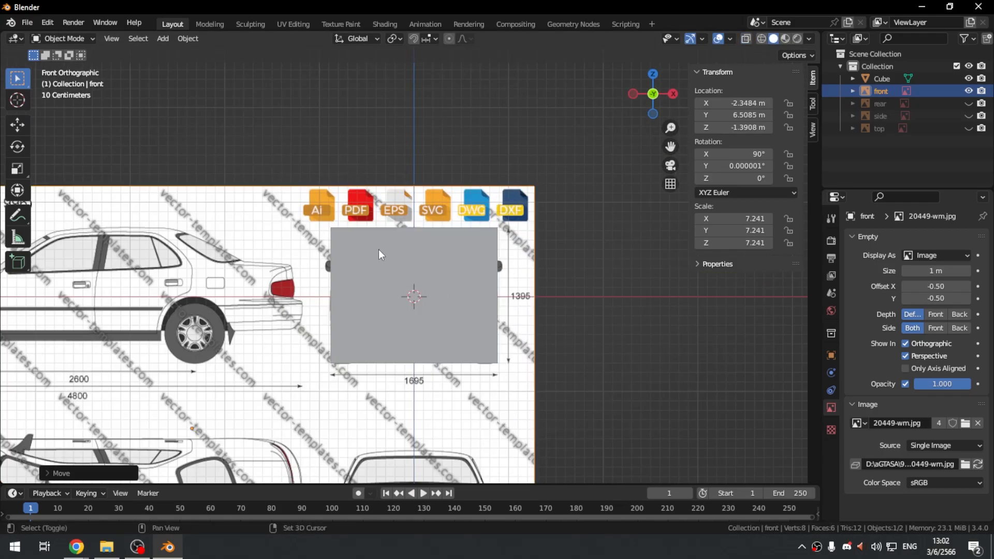
scroll(422, 289, up, 5)
scroll(436, 289, down, 6)
mouse_move(415, 270)
middle_down()
mouse_move(399, 348)
mouse_move(419, 337)
middle_up()
key(shift+z)
key(shift+z)
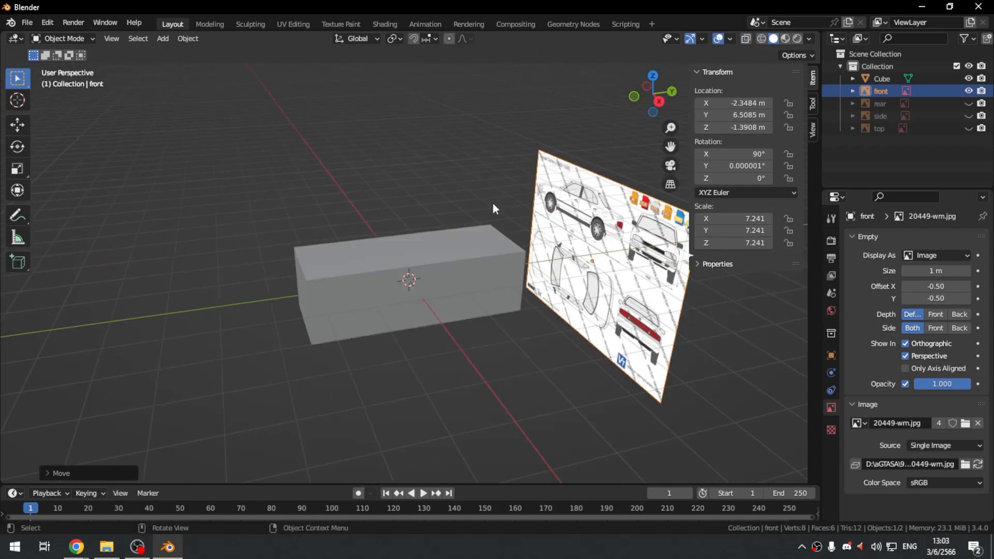
- Enable increment snapping with Absolute Grid Snap for moving objects
scroll(481, 205, down, 4)
click(413, 39)
click(428, 39)
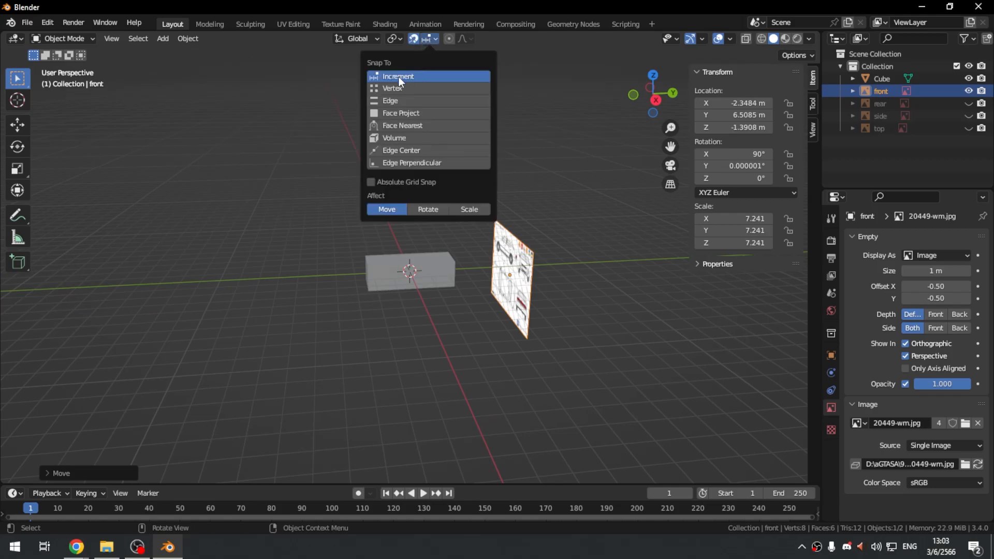
click(371, 181)
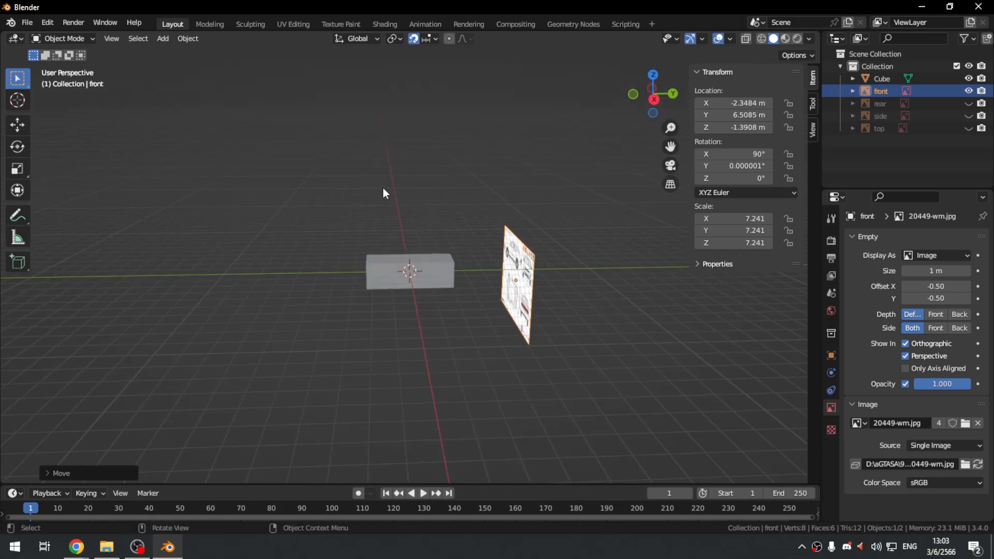
- Move the front blueprint along Y to exactly 10 m, snapped to the grid
key(KP_3)
key(g)
key(y)
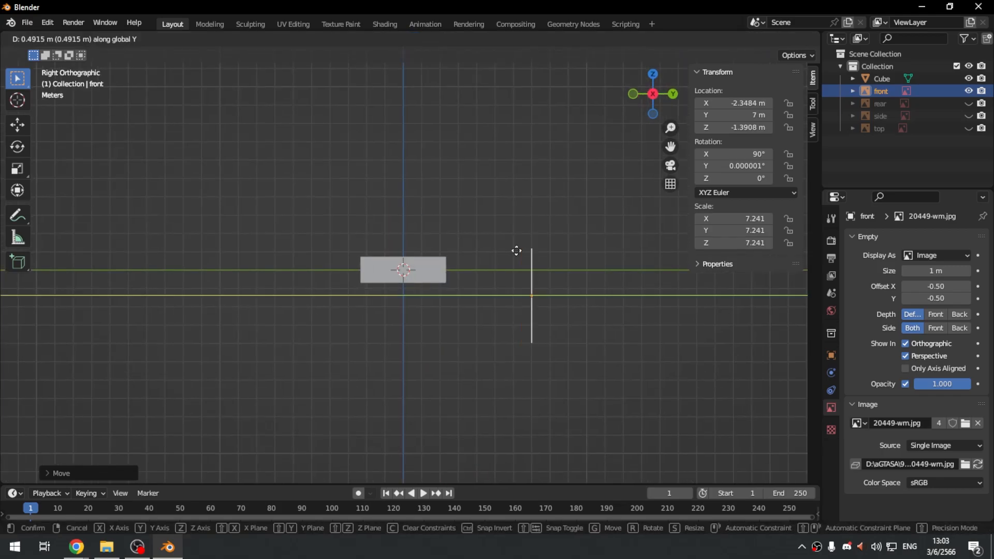
click(579, 256)
middle_drag(575, 155, 603, 259)
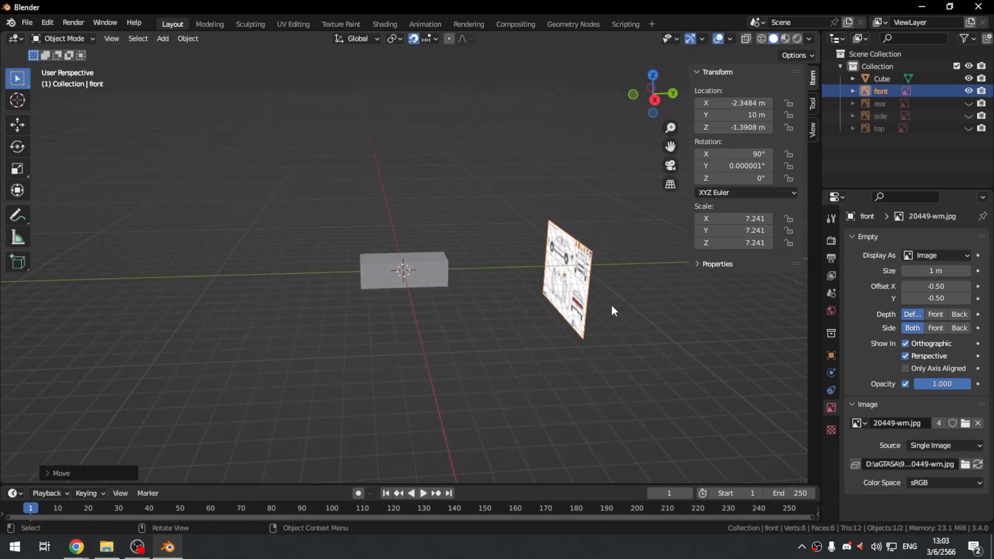
middle_drag(611, 291, 518, 304)
scroll(519, 305, down, 5)
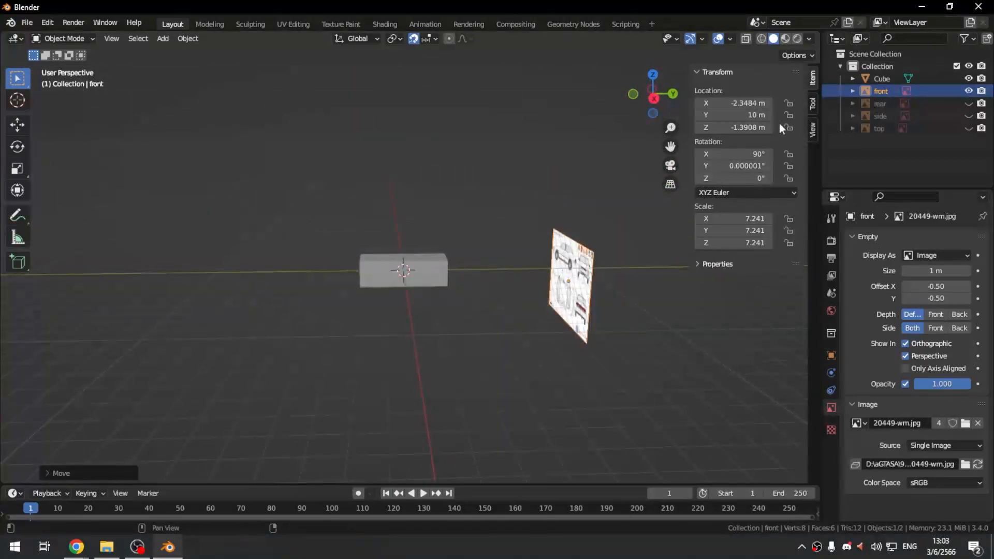
- Unhide the rear blueprint and move it along Y to -10 m, on the opposite side of the box from the front blueprint
click(969, 103)
click(436, 232)
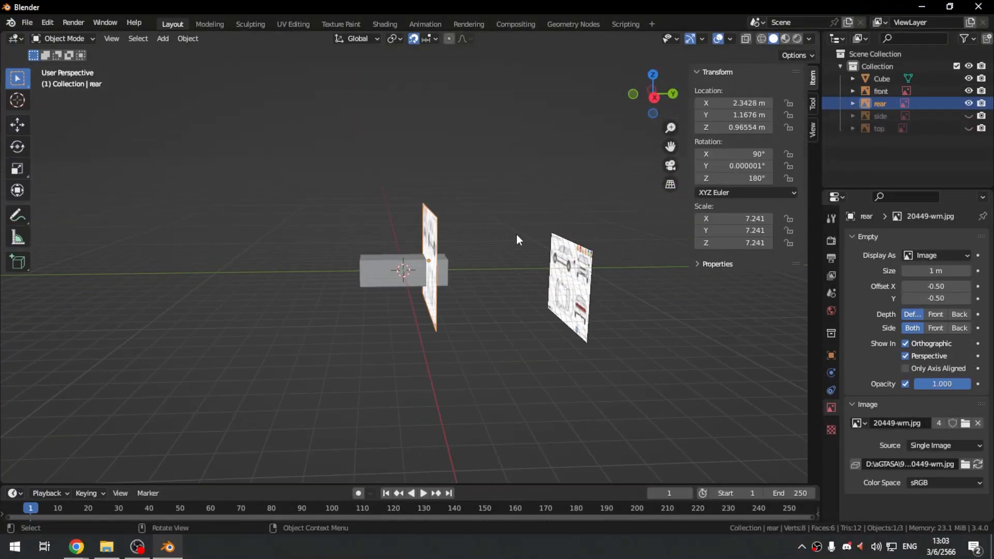
key(KP_3)
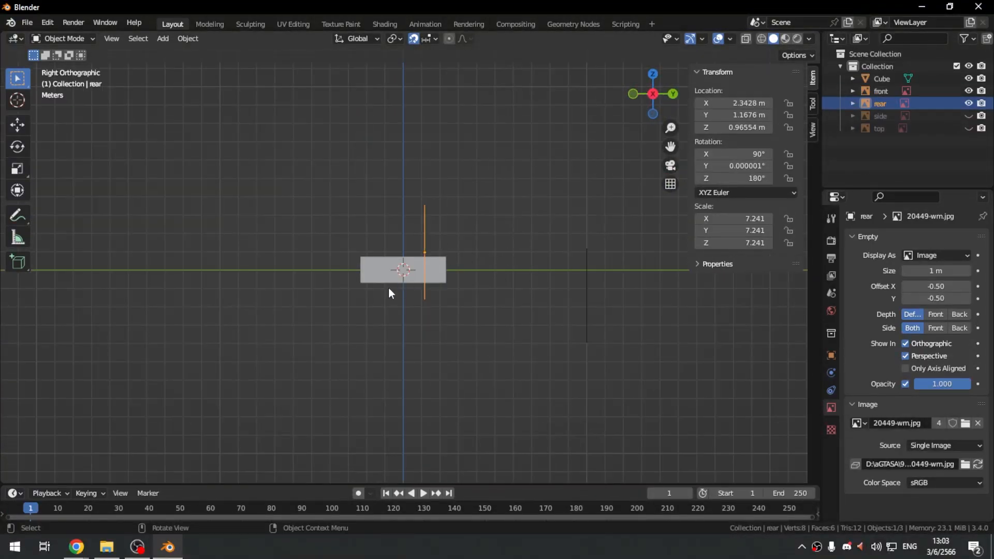
key(g)
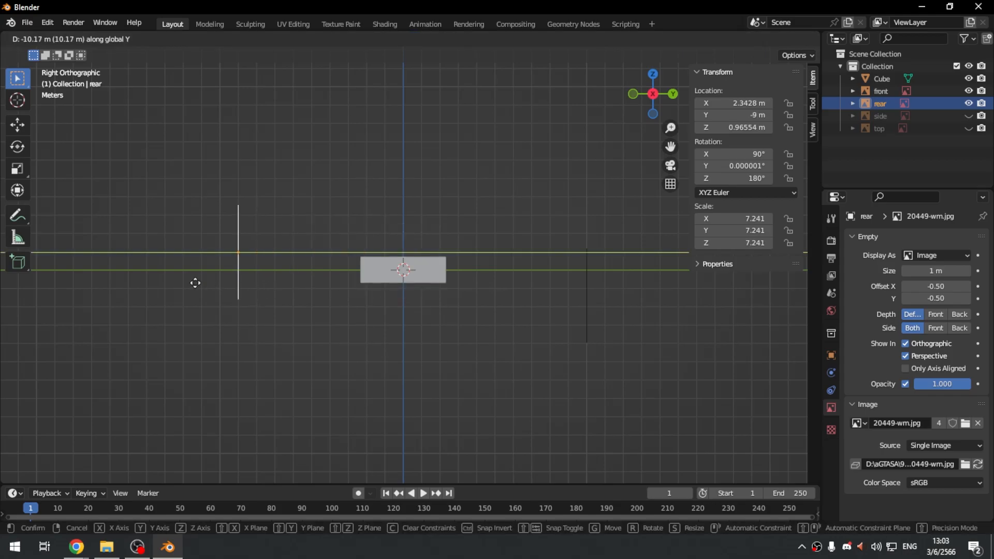
click(194, 288)
middle_drag(194, 288, 554, 245)
click(554, 245)
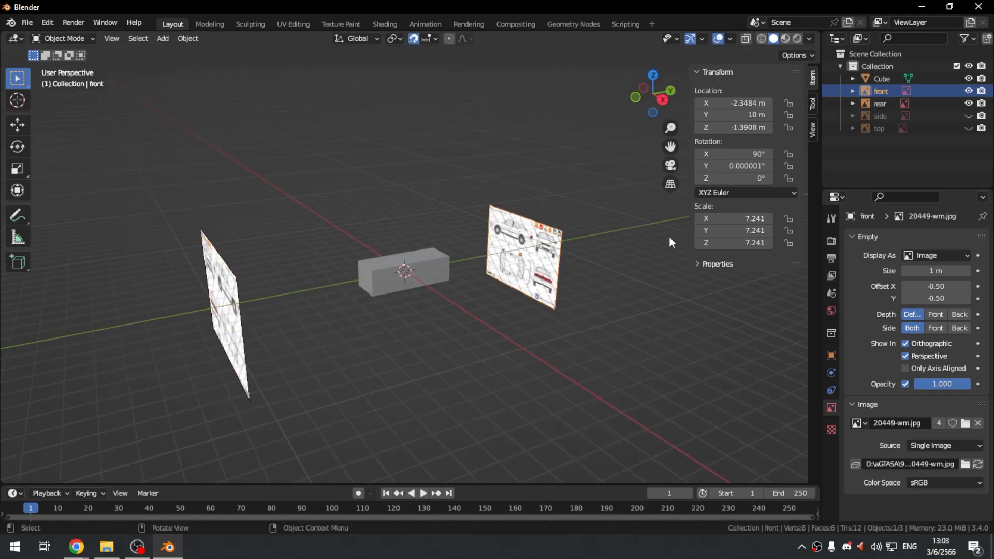
middle_drag(438, 290, 293, 284)
click(261, 210)
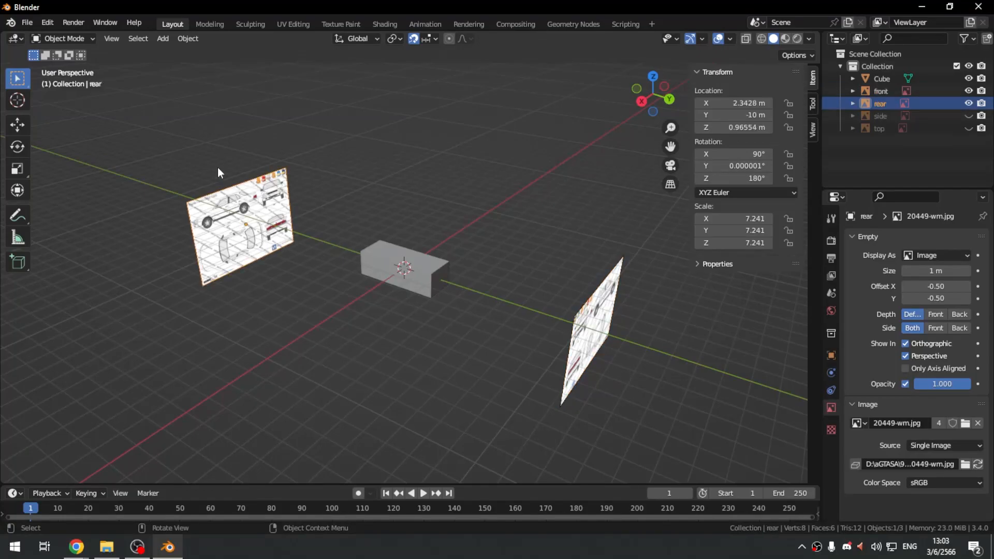
middle_drag(268, 252, 399, 299)
- Unhide the side blueprint and move it along X to -10 m, away from the box
click(969, 116)
middle_drag(533, 300, 465, 306)
click(465, 306)
key(KP_7)
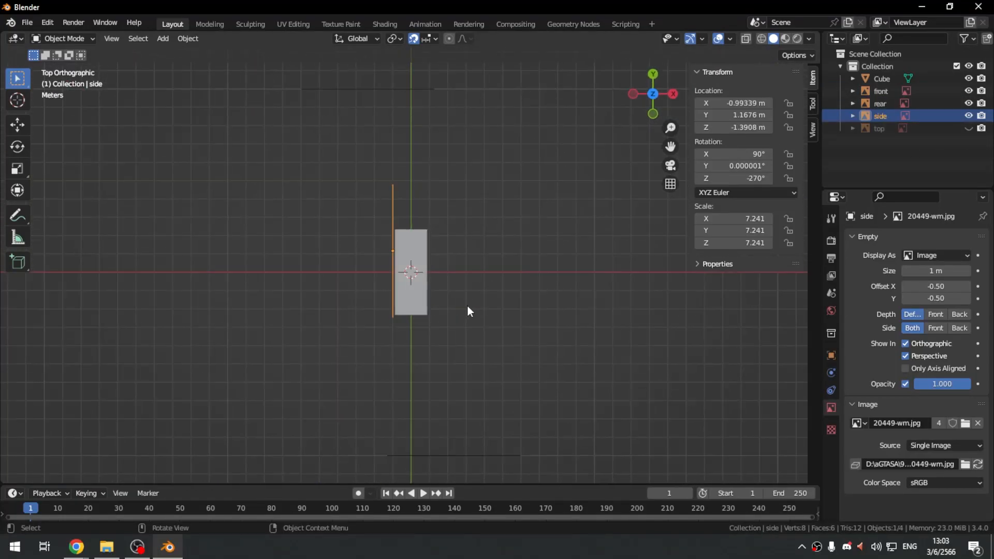
key(g)
key(x)
click(305, 309)
middle_drag(304, 309, 422, 291)
- Unhide the top blueprint and move it along Z to -10 m, below the box
click(968, 128)
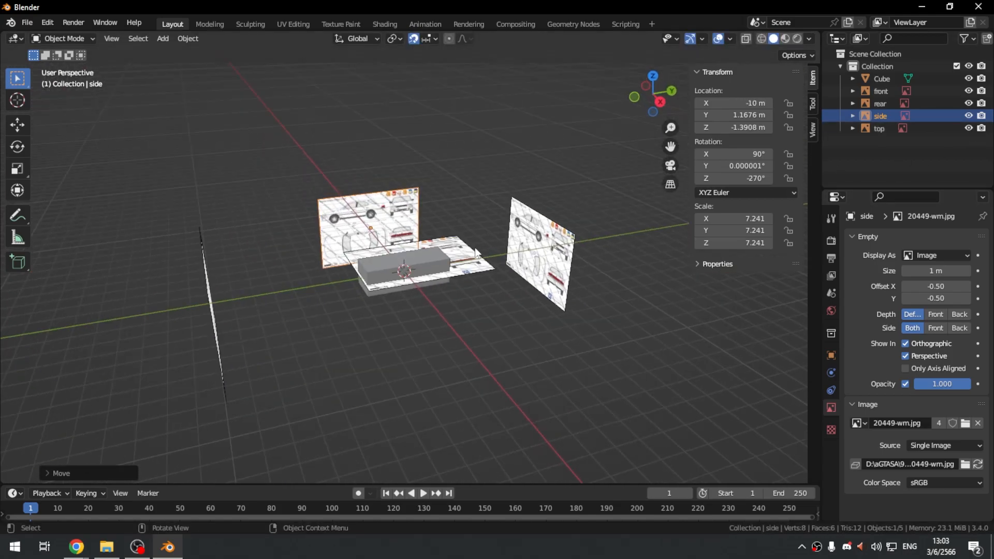
click(475, 247)
key(KP_3)
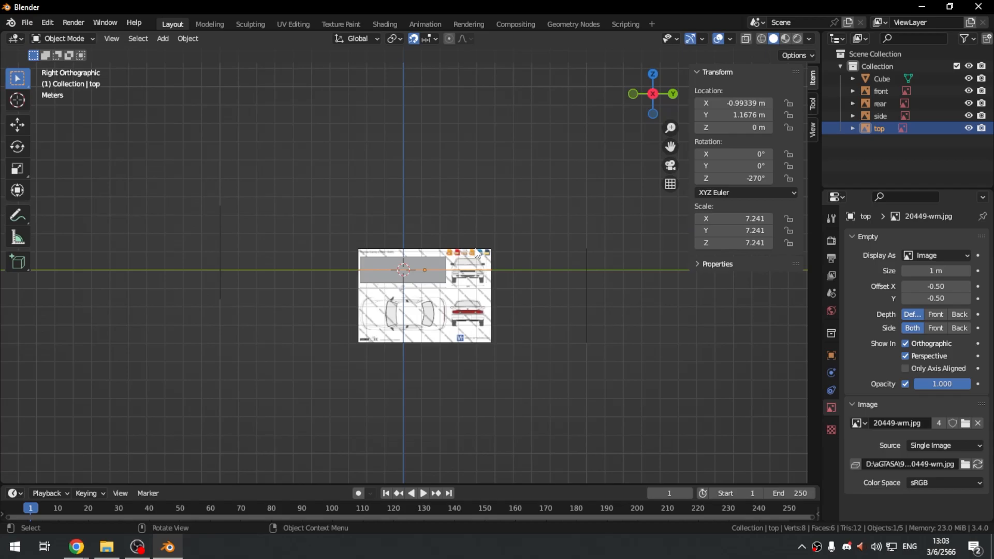
key(g)
key(z)
click(437, 426)
mouse_move(465, 229)
middle_down()
mouse_move(494, 260)
mouse_move(467, 245)
middle_up()
scroll(493, 259, up, 4)
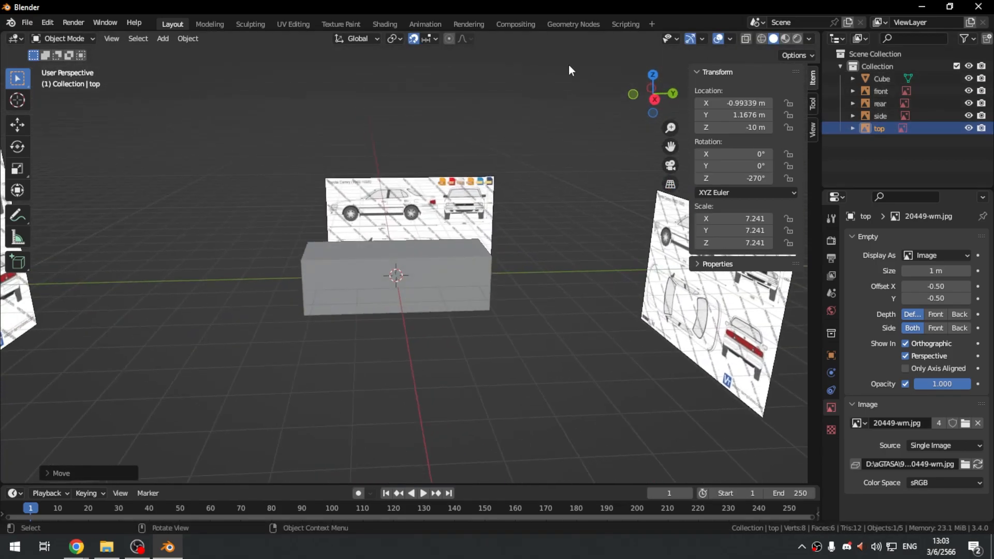
mouse_move(502, 165)
middle_down()
mouse_move(505, 262)
mouse_move(483, 255)
mouse_move(466, 273)
mouse_move(411, 264)
mouse_move(453, 266)
mouse_move(425, 272)
mouse_move(433, 254)
middle_up()
key(shift+z)
key(shift+z)
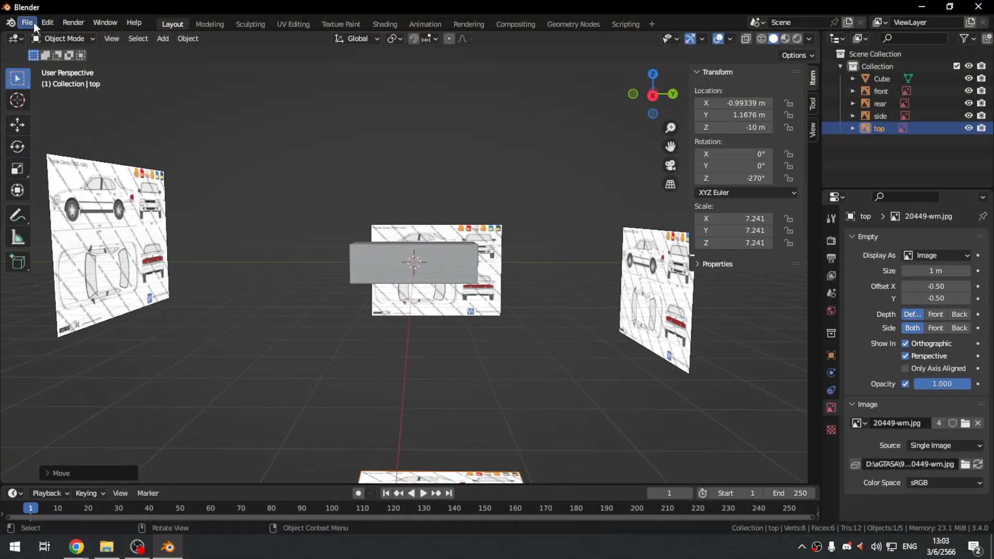
- Save the project as 92asterope_0001.blend in D:\aGTASA\92asterope\blender
key(ctrl+s)
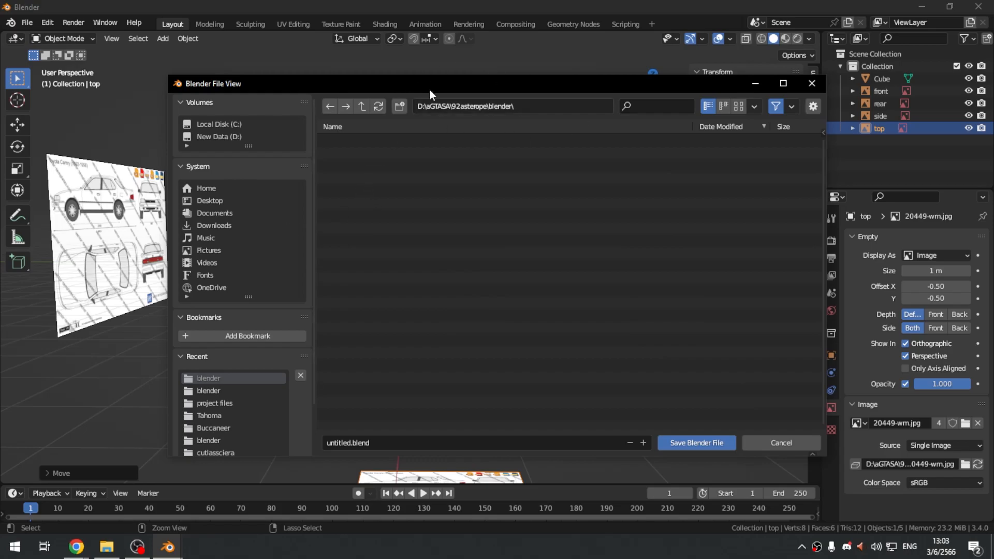
click(383, 443)
text(92a)
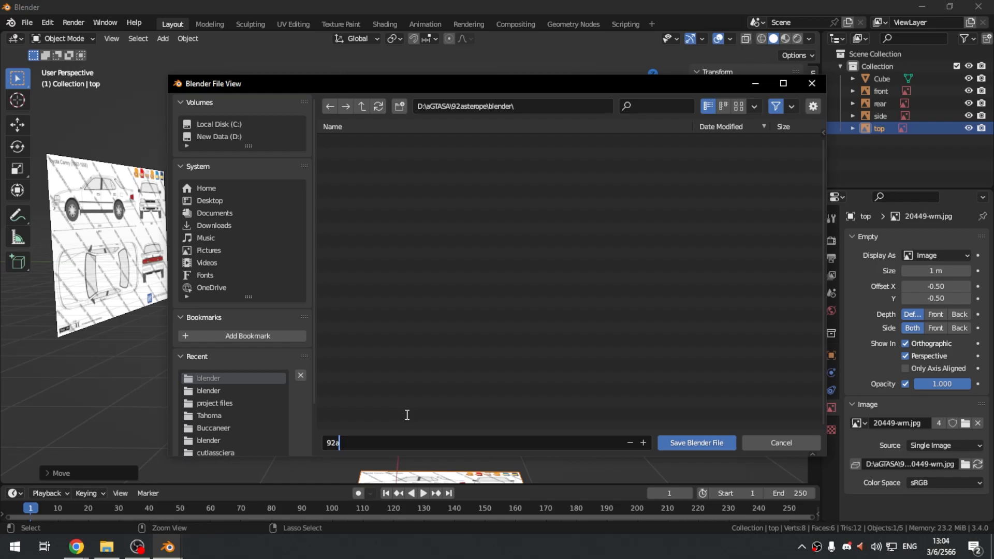
text(sterope_0001.blend)
key(Return)
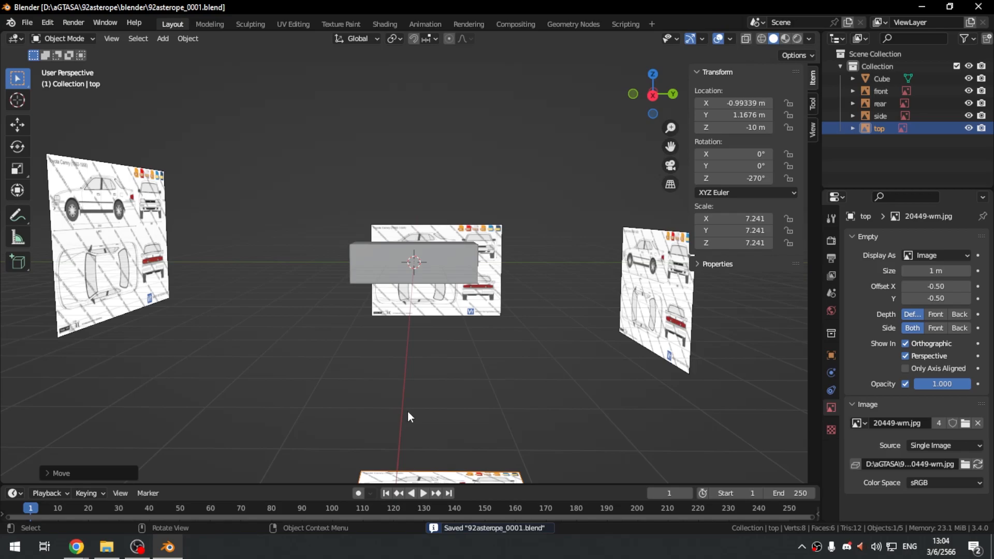
- Save the project under the new name 92asterope_0002.blend in the same folder
scroll(439, 241, up, 5)
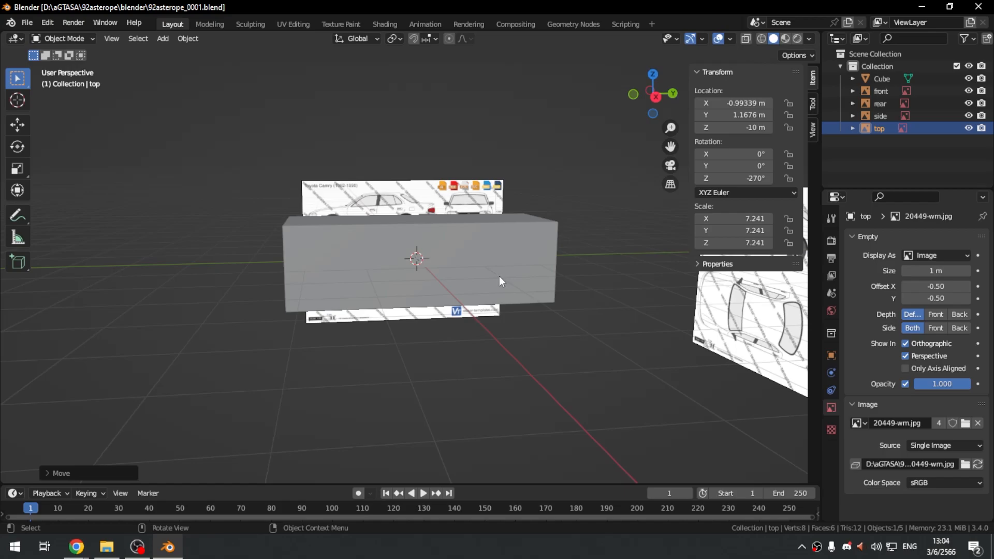
key(ctrl+shift+s)
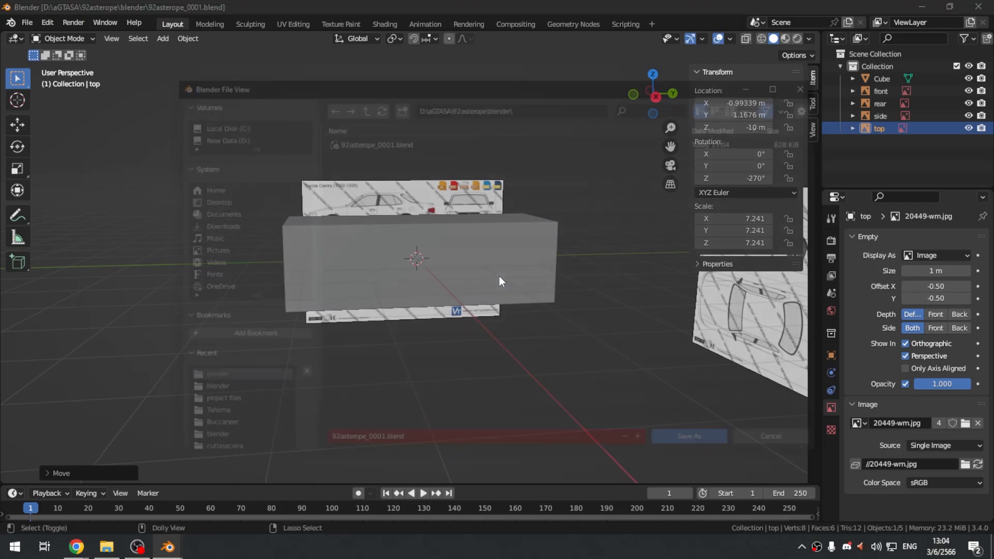
click(384, 443)
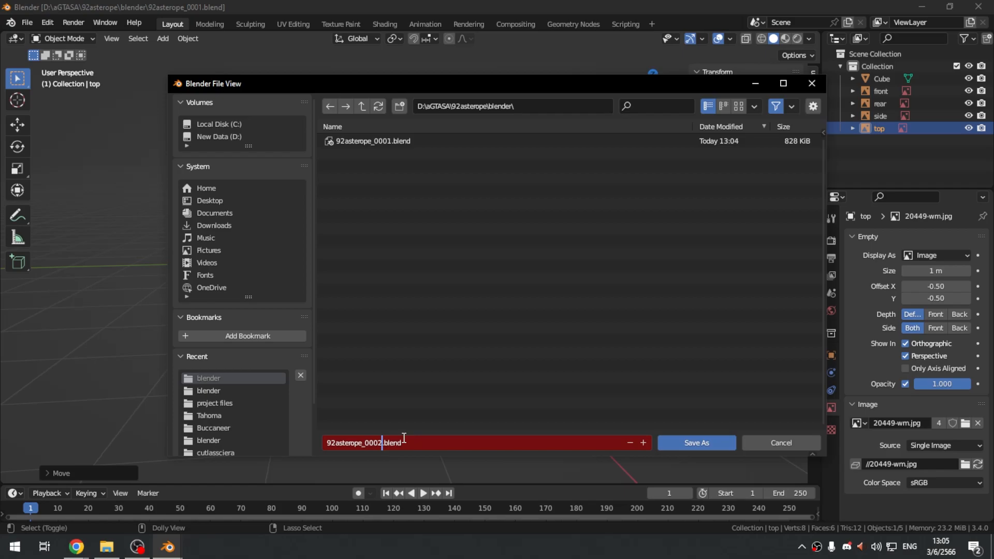
click(697, 444)
middle_drag(515, 332, 458, 371)
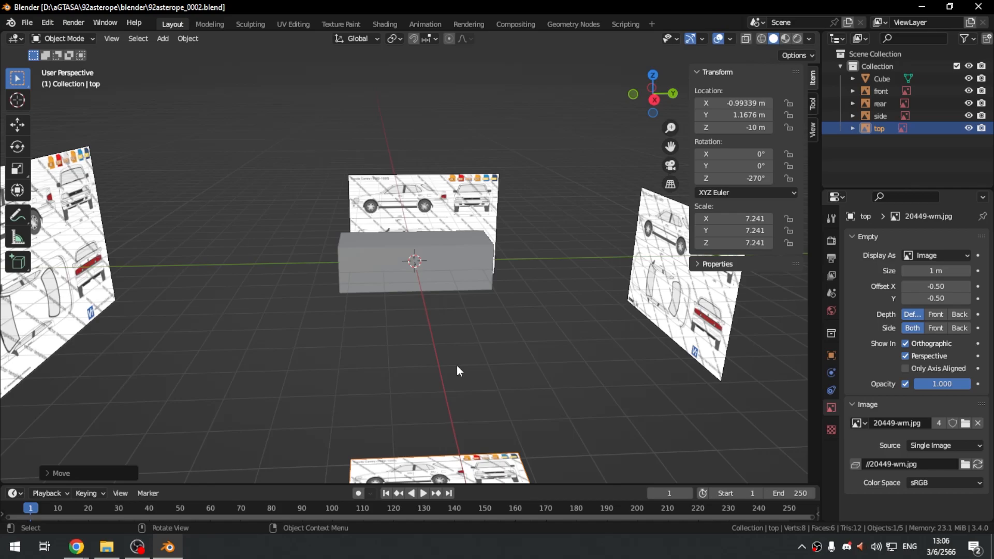
middle_drag(487, 366, 426, 321)
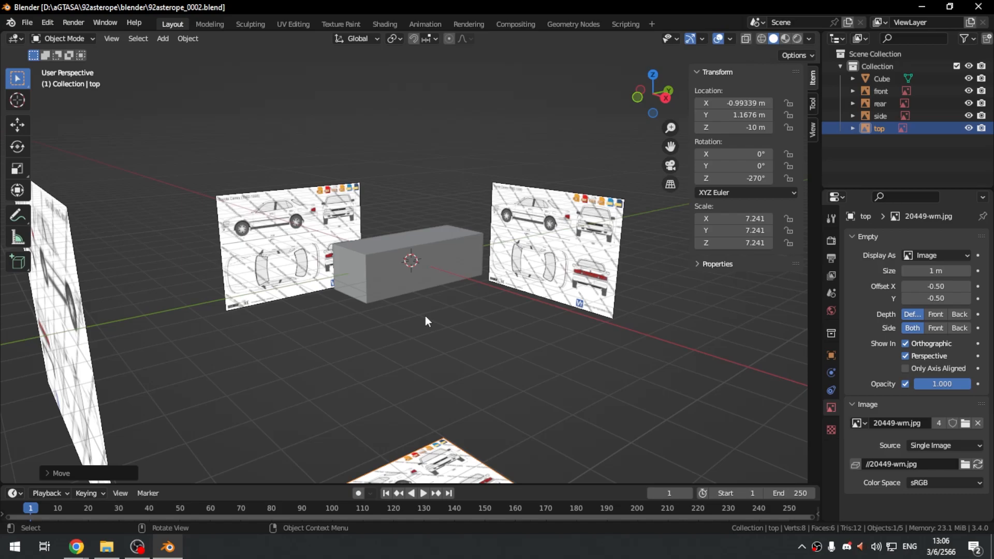
- Switch to Chrome and look over the beginning of the TMM Auto Imports workshop topic on GTAForums
click(80, 546)
click(103, 492)
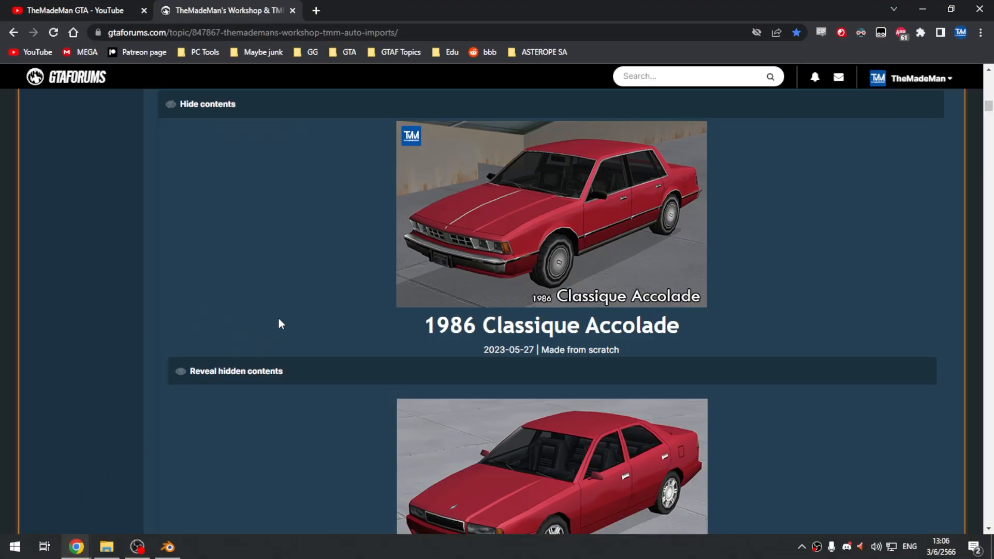
scroll(278, 320, up, 15)
scroll(266, 333, down, 5)
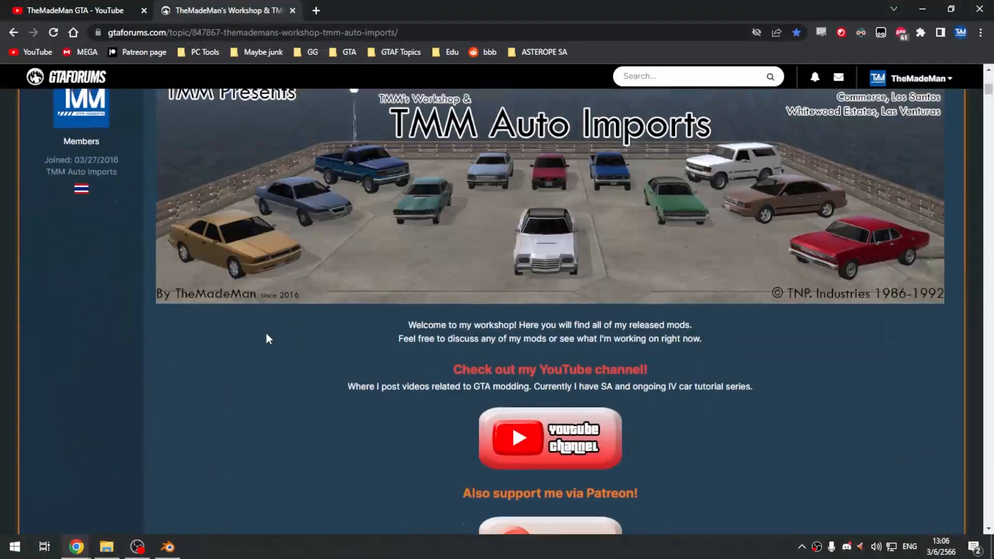
scroll(266, 333, up, 3)
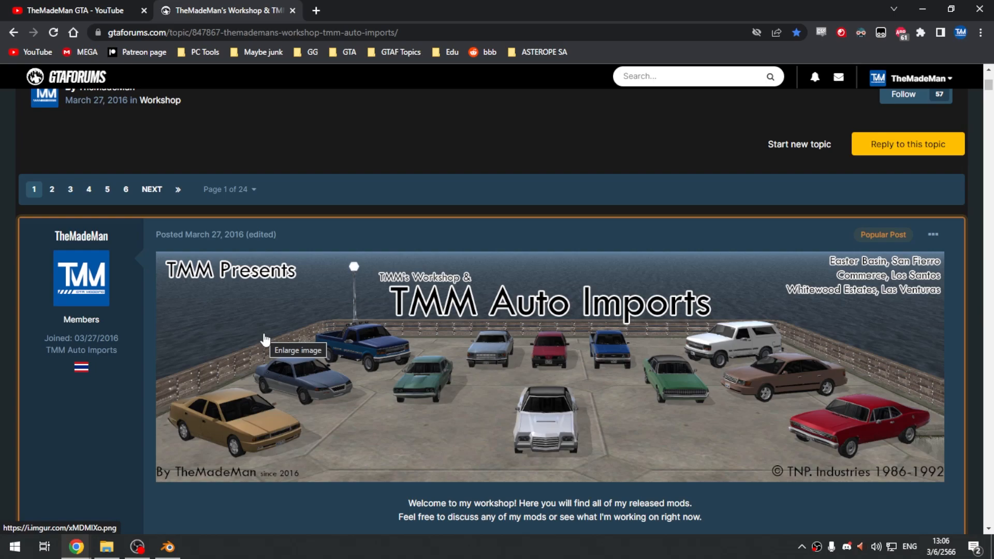